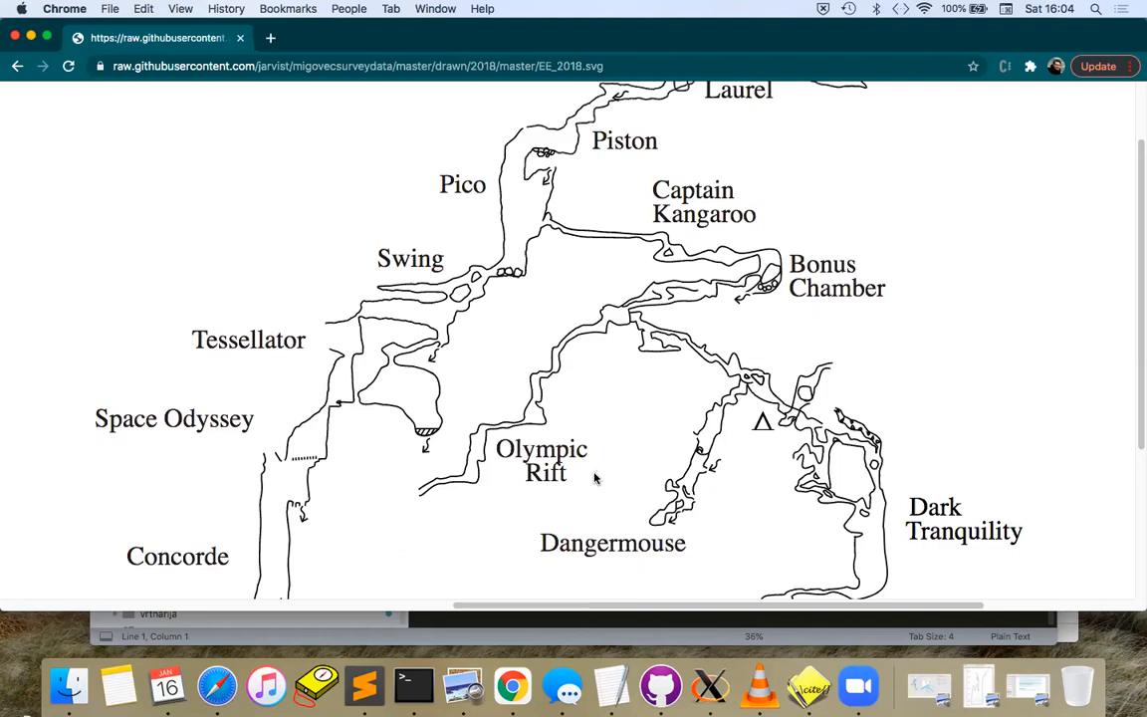
# Switch to Sublime Text, open olympicrift.th from the vrtnarija/2005/olympicrift folder and save it, declining the licence purchase
pyautogui.click(545, 621)
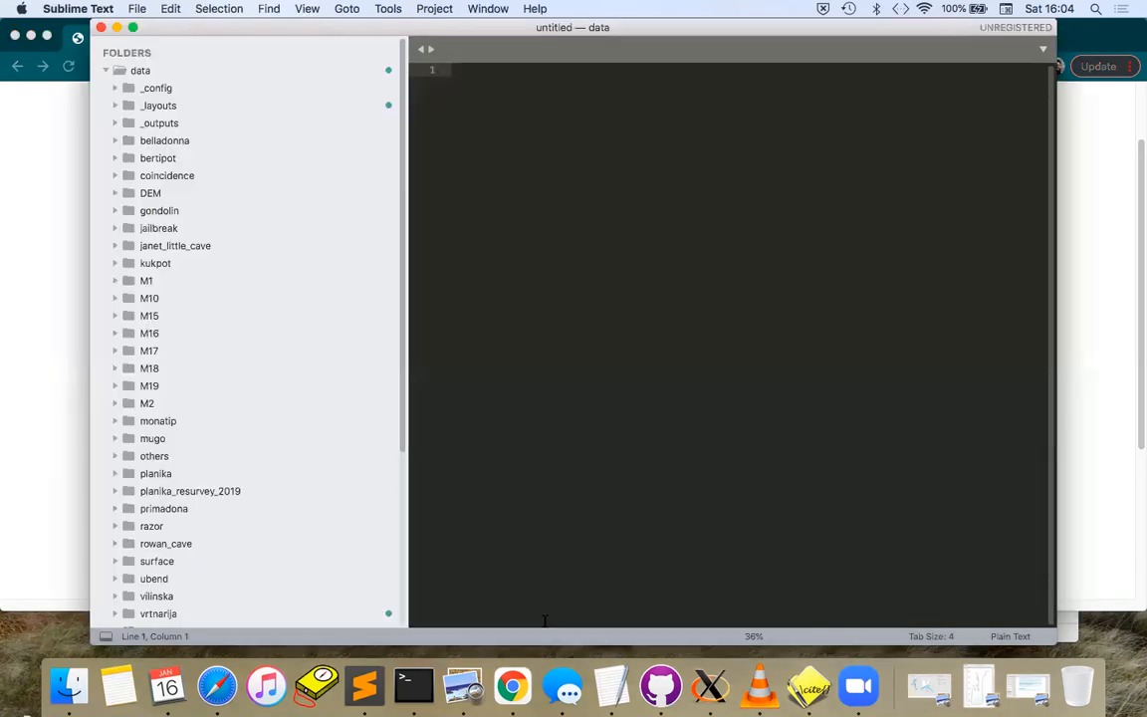
pyautogui.click(132, 28)
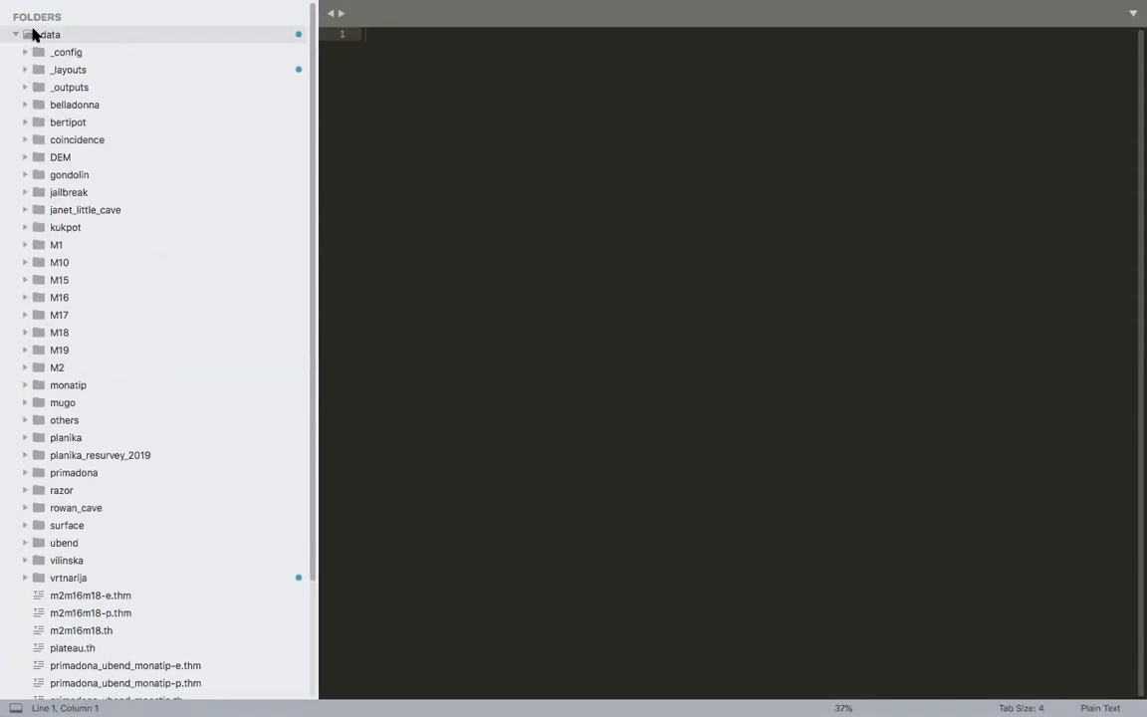
pyautogui.scroll(-2, 194, 502)
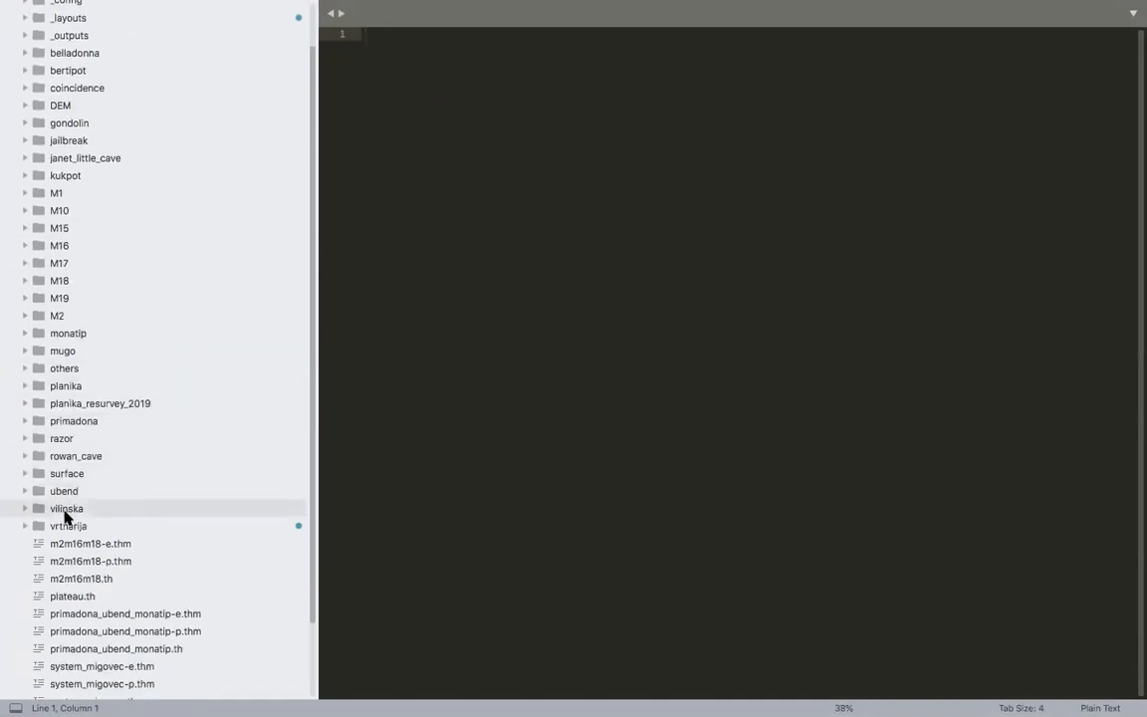
pyautogui.click(55, 525)
pyautogui.scroll(-8, 157, 482)
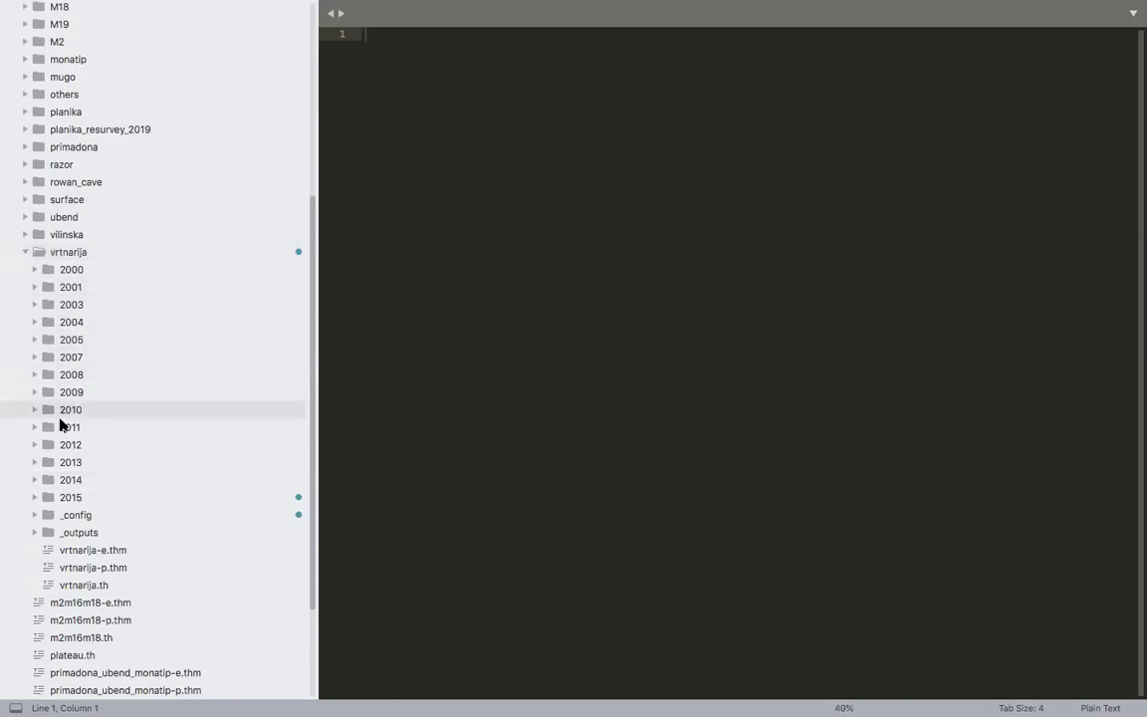
pyautogui.click(43, 340)
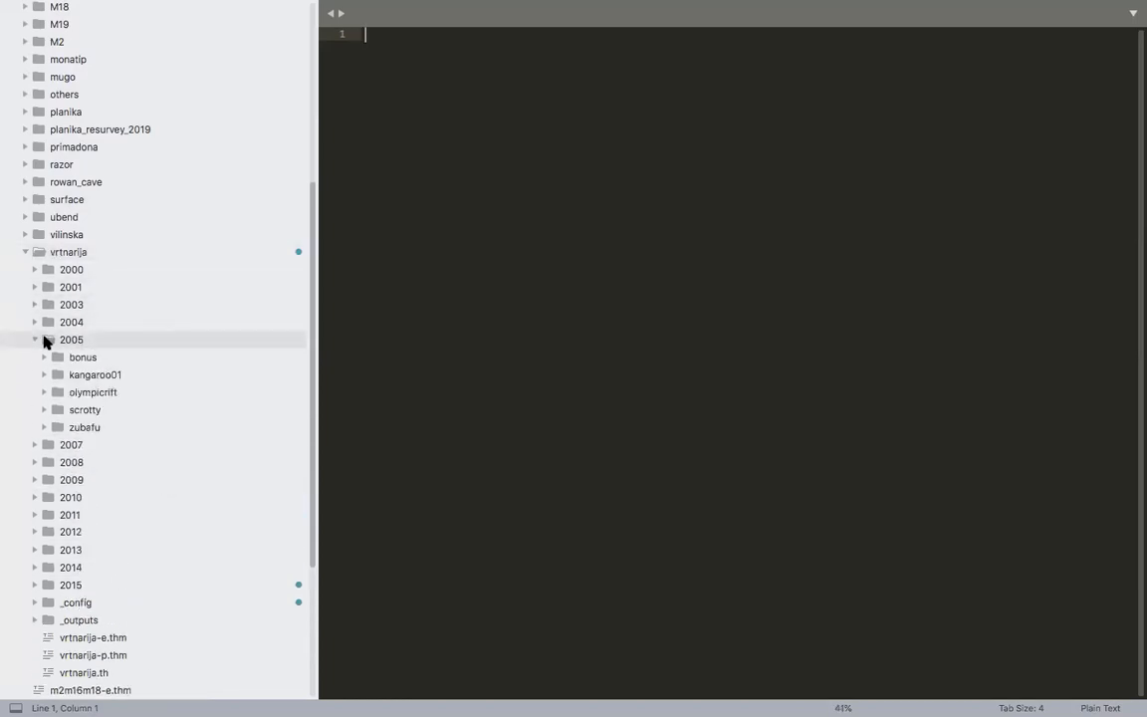
pyautogui.click(55, 399)
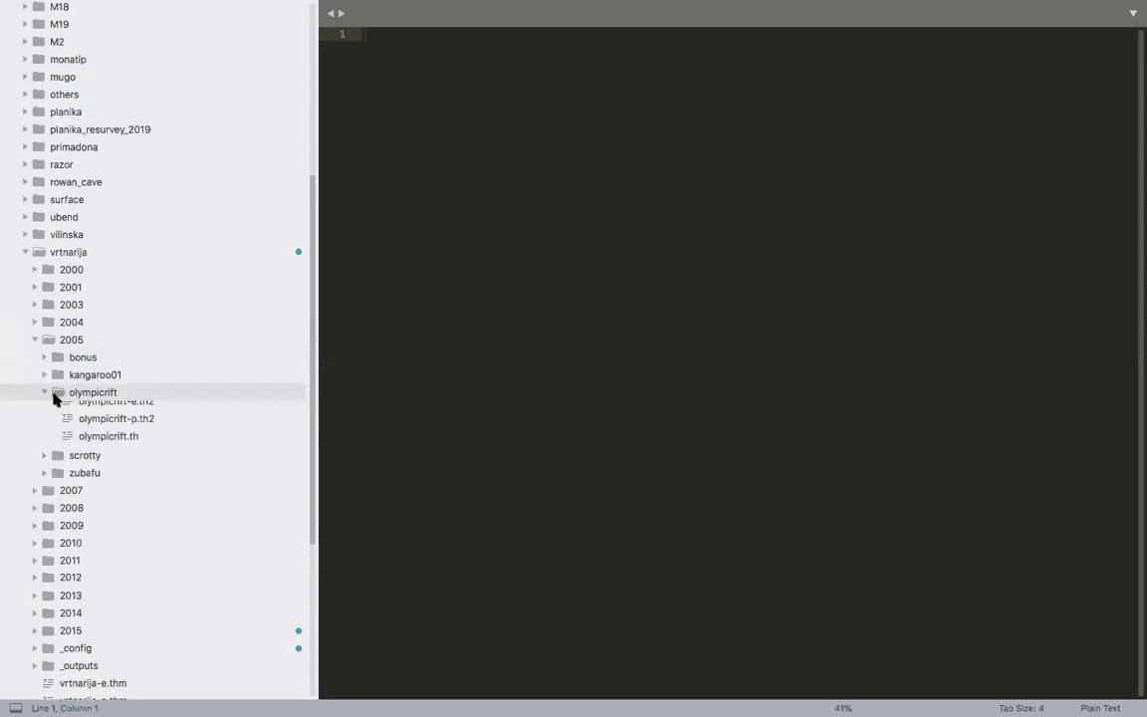
pyautogui.click(91, 449)
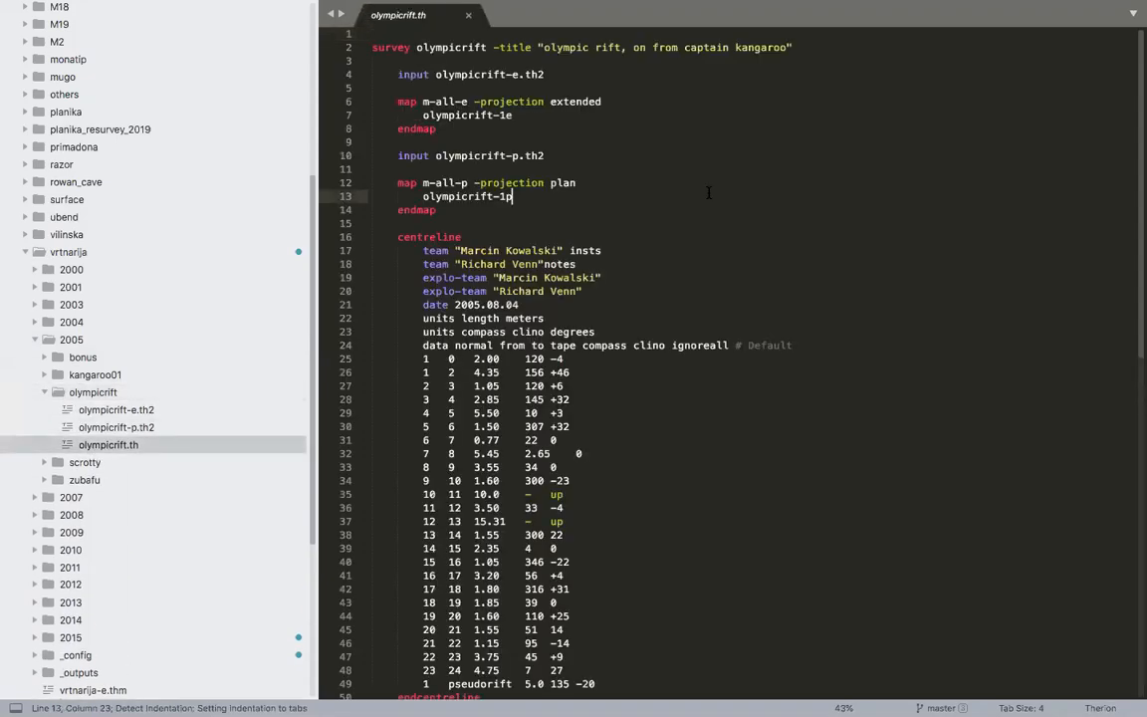
pyautogui.press('super+s')
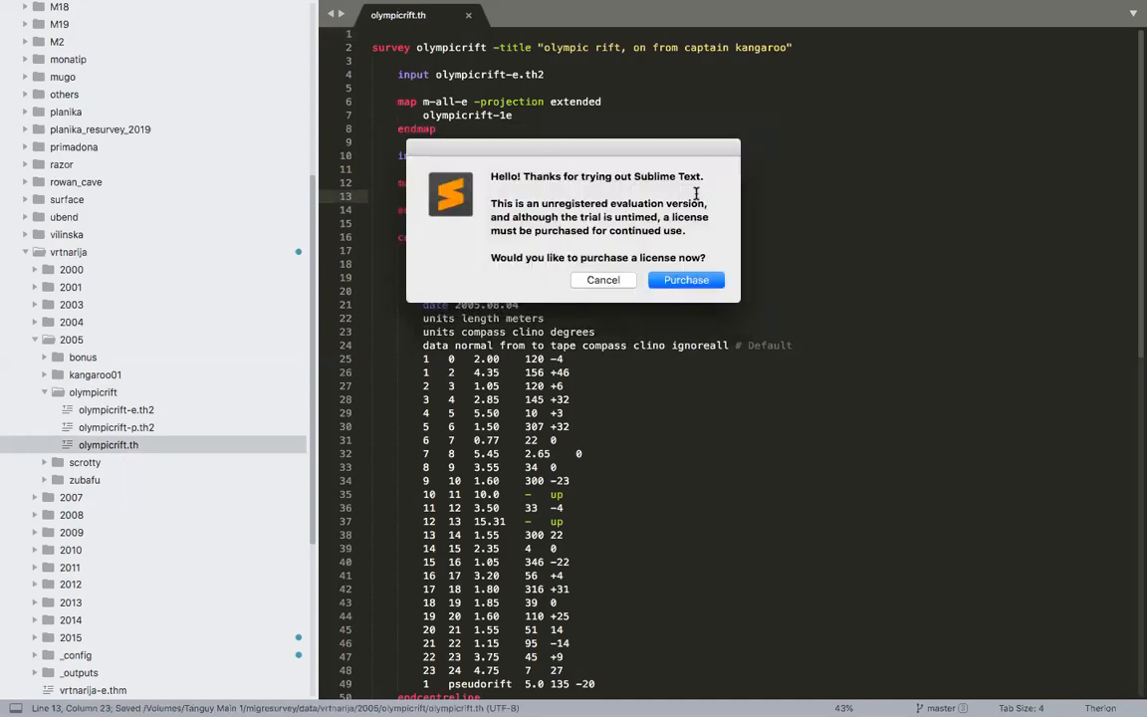
pyautogui.click(599, 282)
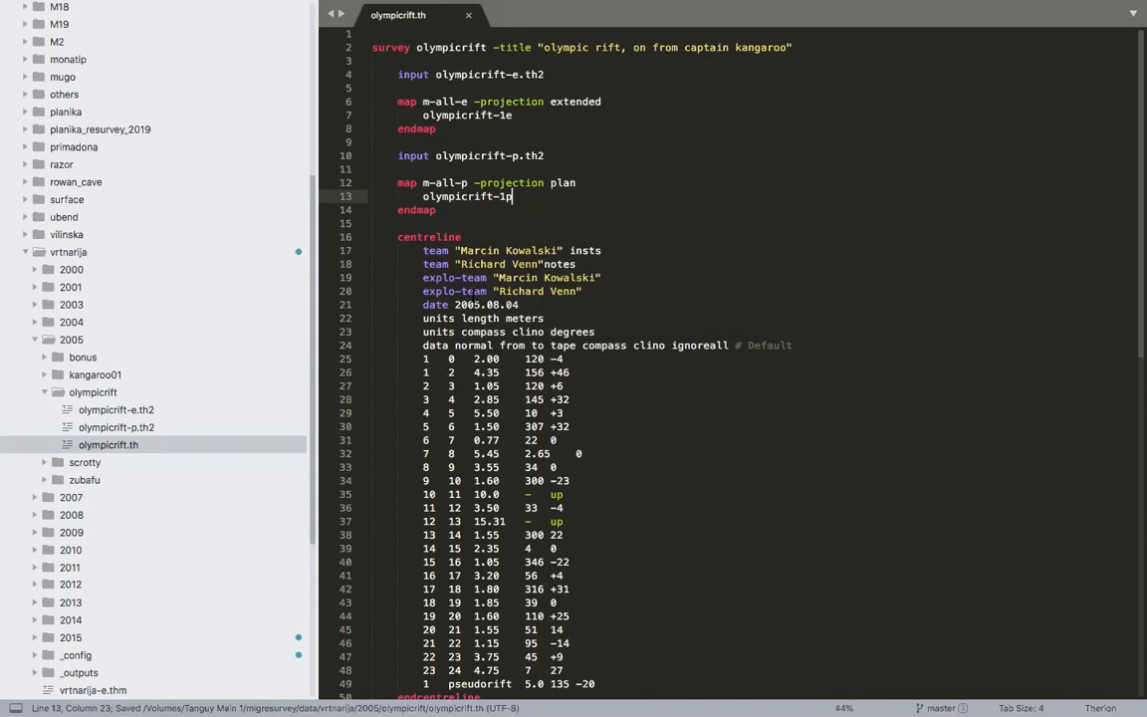
# Open olympicrift-e.th2 in Inkscape, importing it with a scale factor of 1.0 and properties stored in the title tag
pyautogui.click(146, 414)
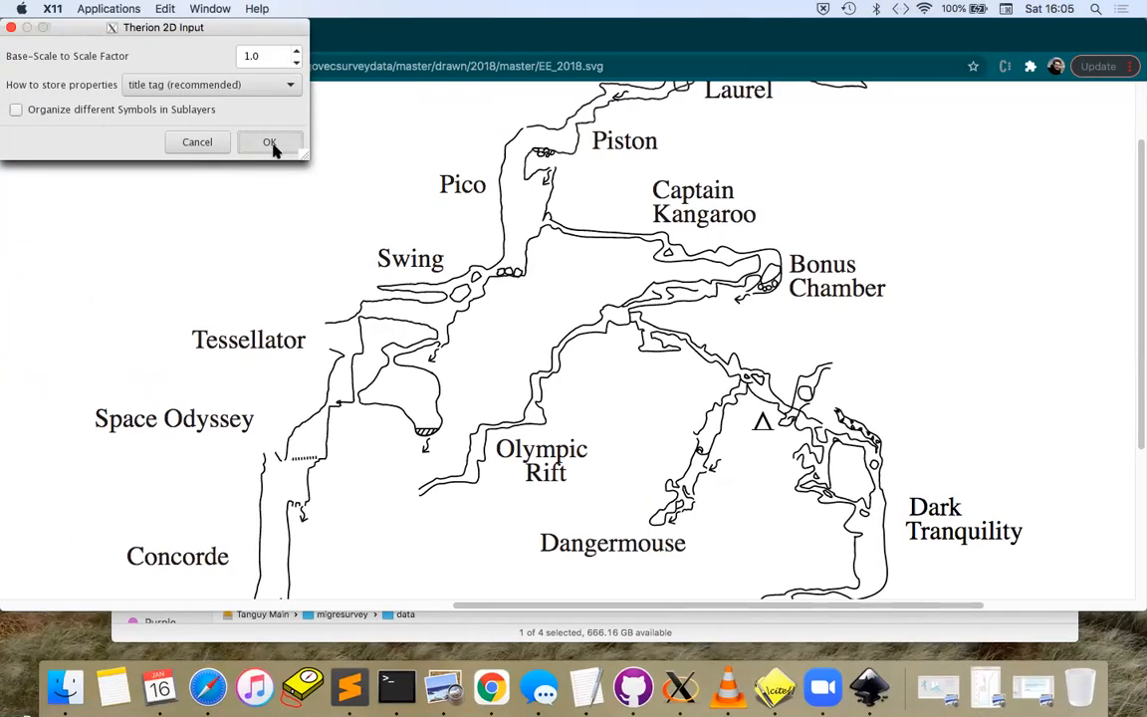
pyautogui.click(271, 143)
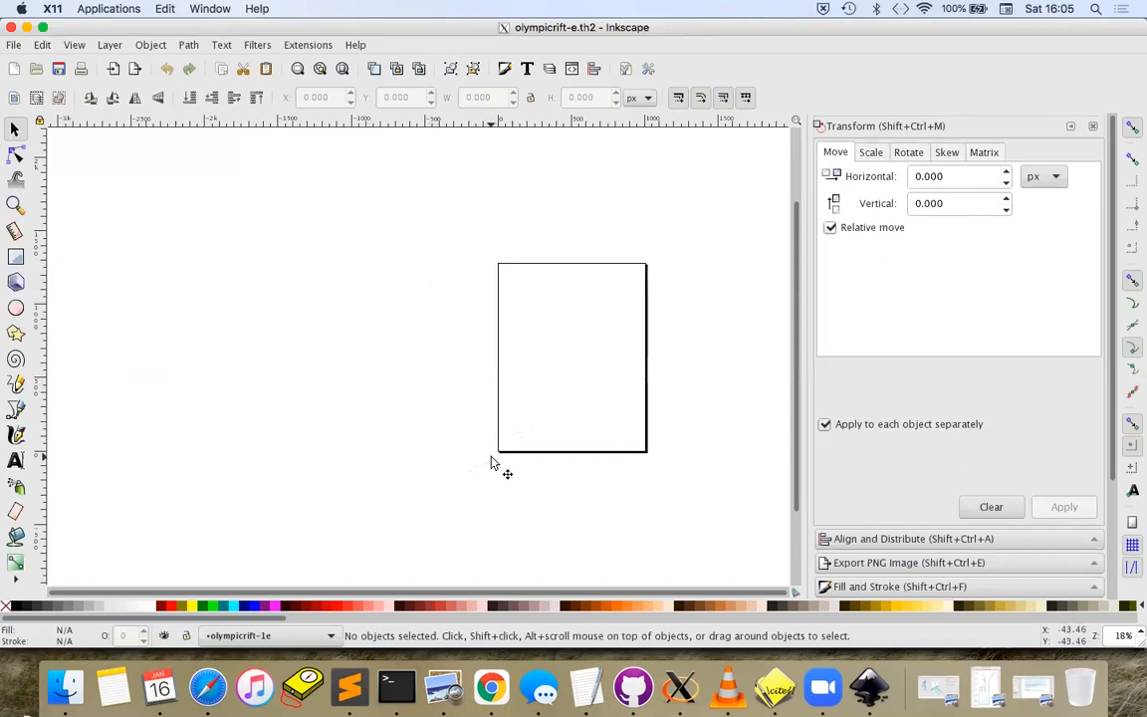
pyautogui.scroll(4, 491, 462)
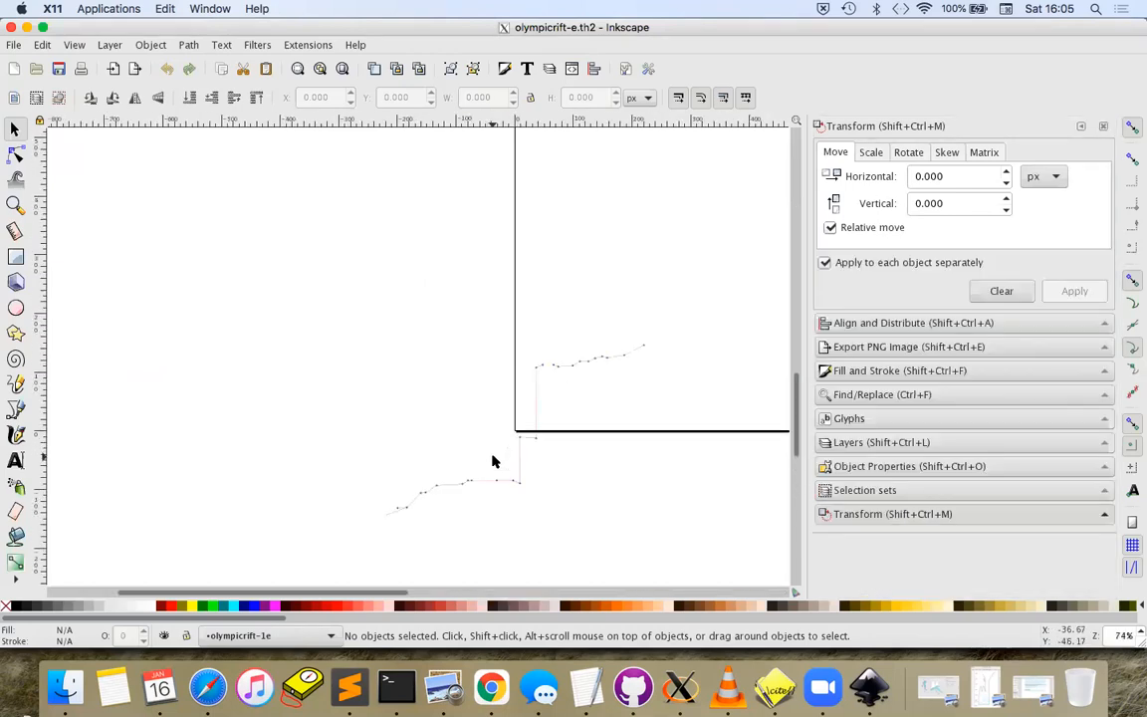
pyautogui.scroll(2, 493, 460)
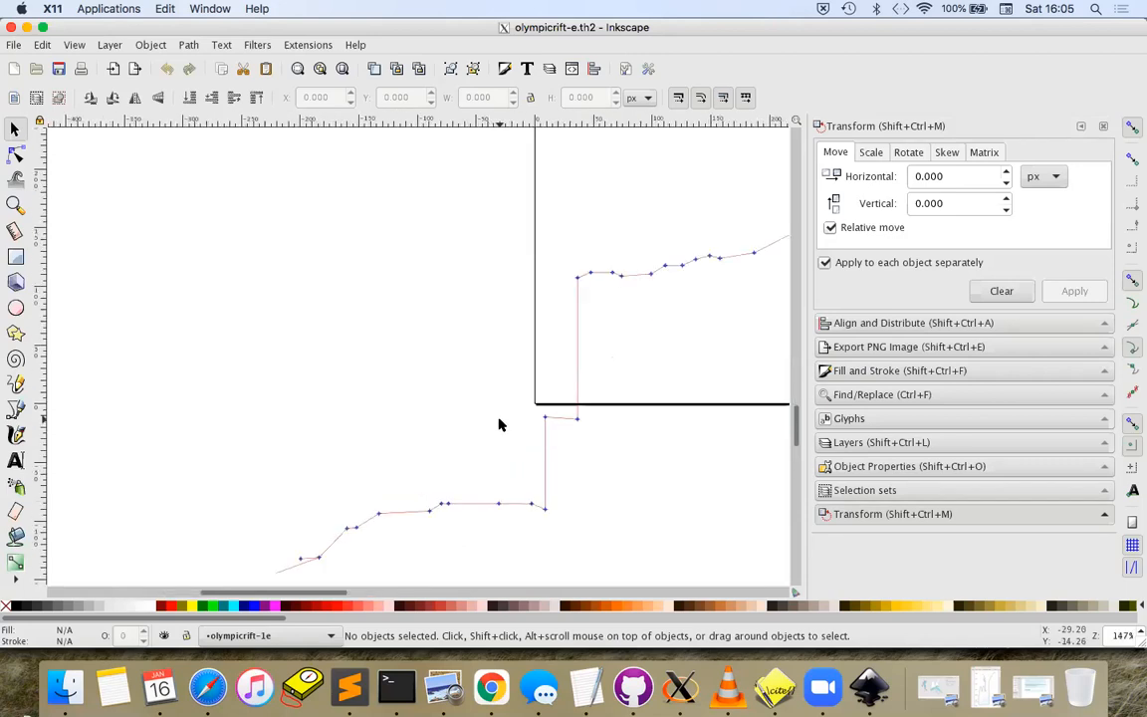
pyautogui.moveTo(331, 592); pyautogui.dragTo(364, 595)
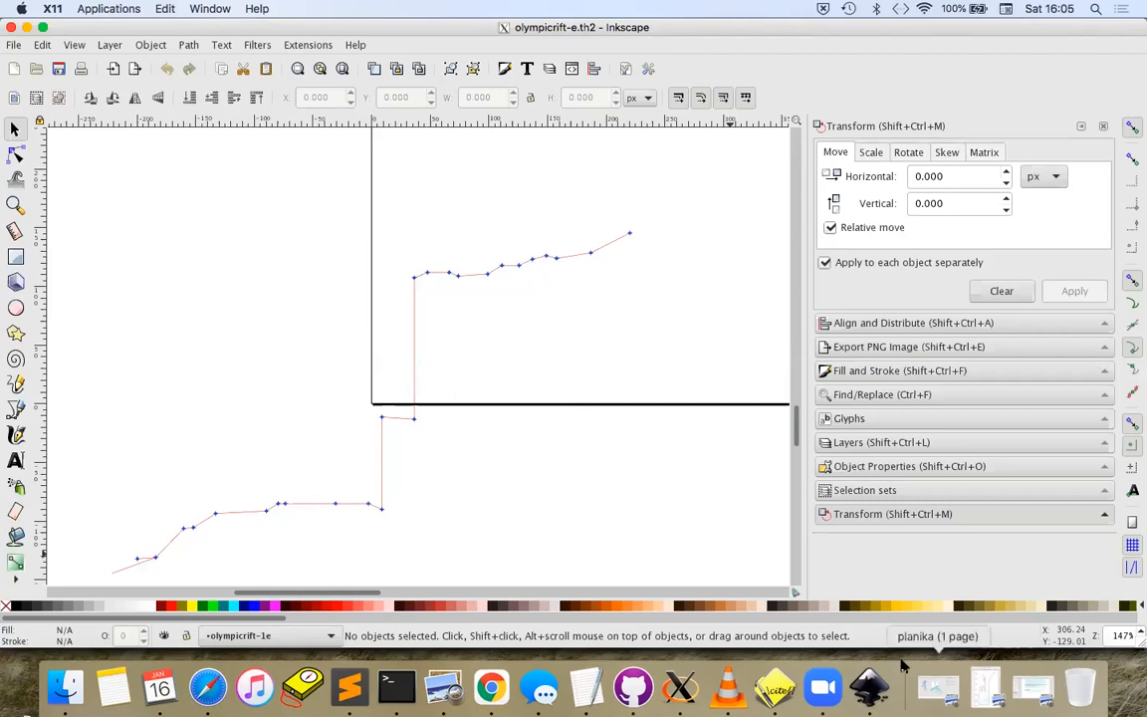
# Switch to Chrome to view the Olympic Rift passage in the EE_2018.svg drawing, and return to Inkscape
pyautogui.click(491, 687)
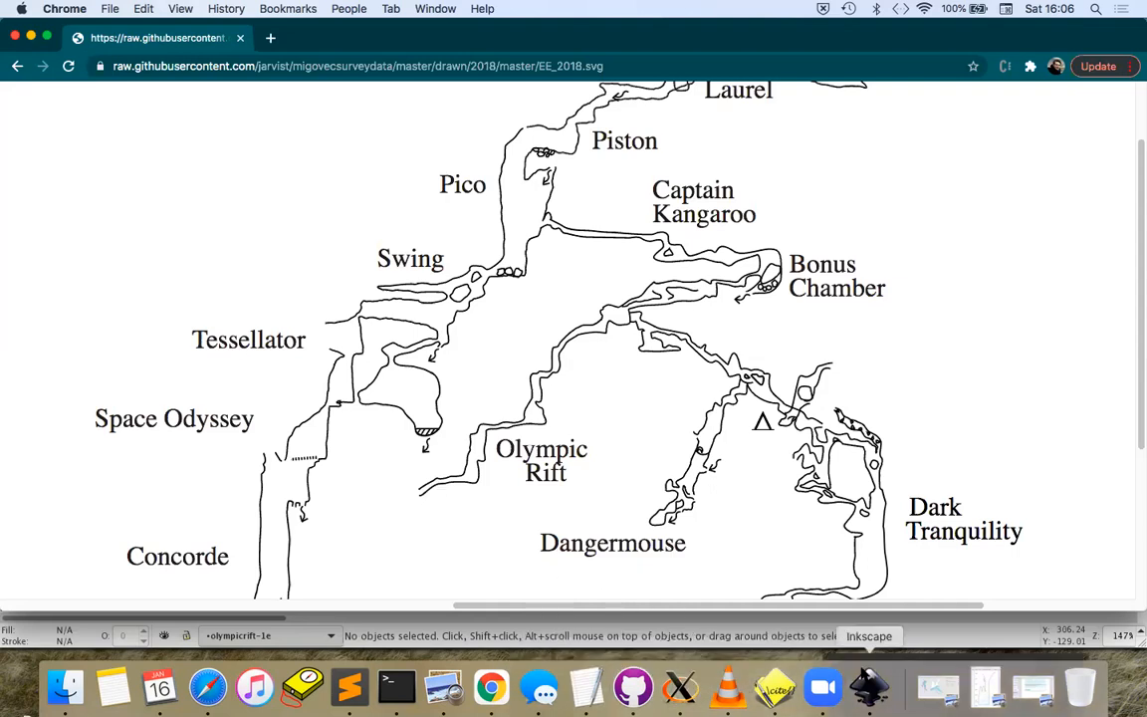
pyautogui.click(869, 685)
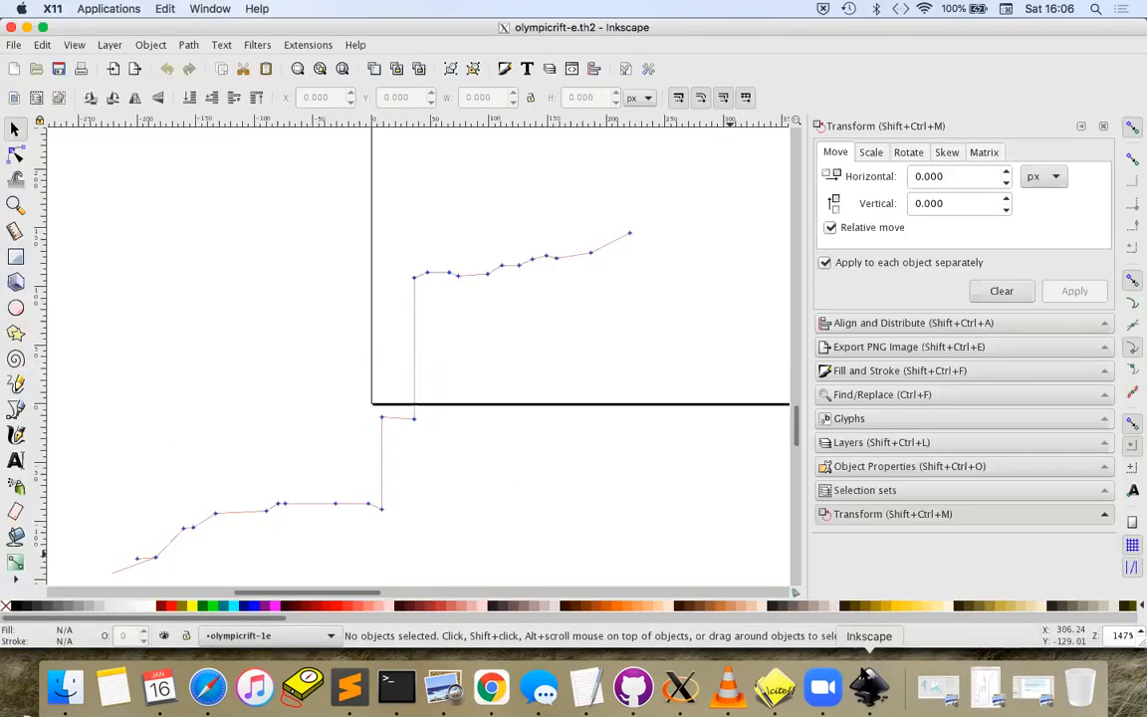
pyautogui.scroll(-2, 588, 510)
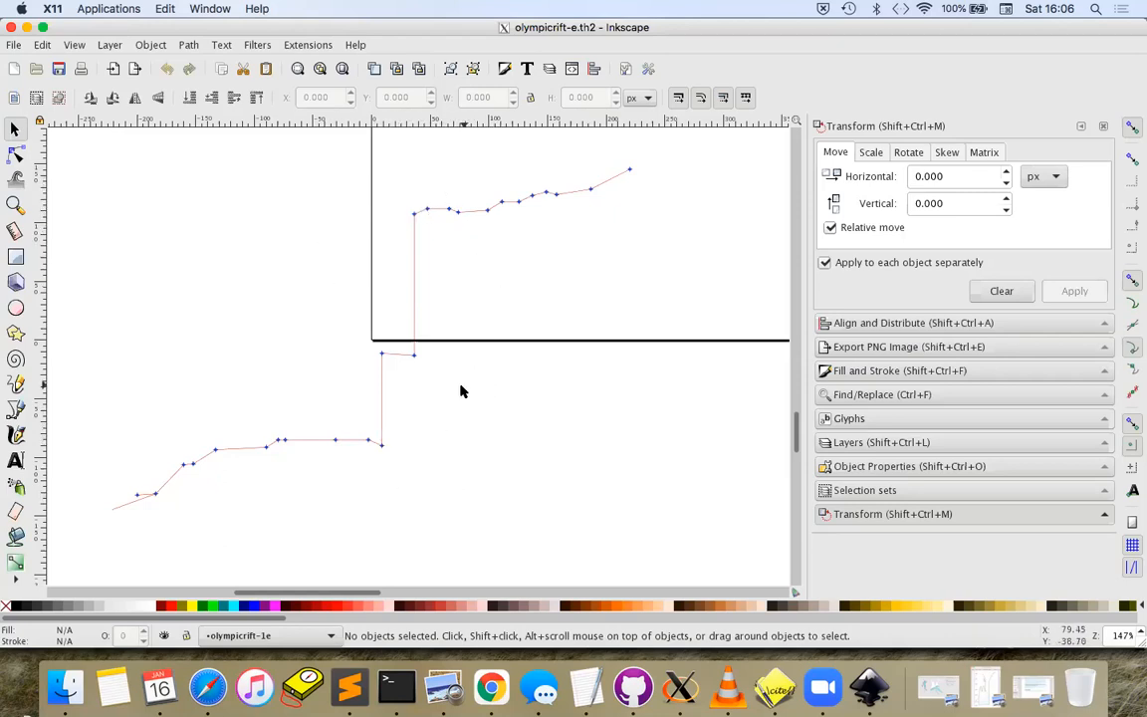
# Activate the Bezier pen tool and turn off snapping for drawing near the upper end of the centreline
pyautogui.click(14, 407)
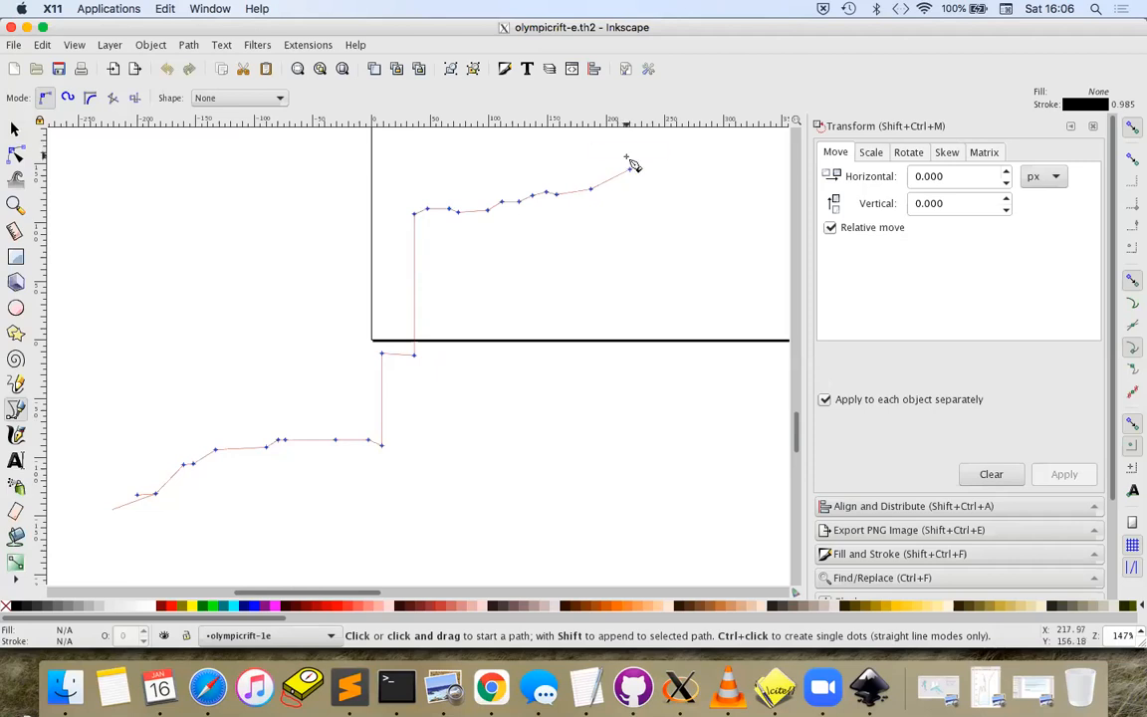
pyautogui.scroll(2, 624, 162)
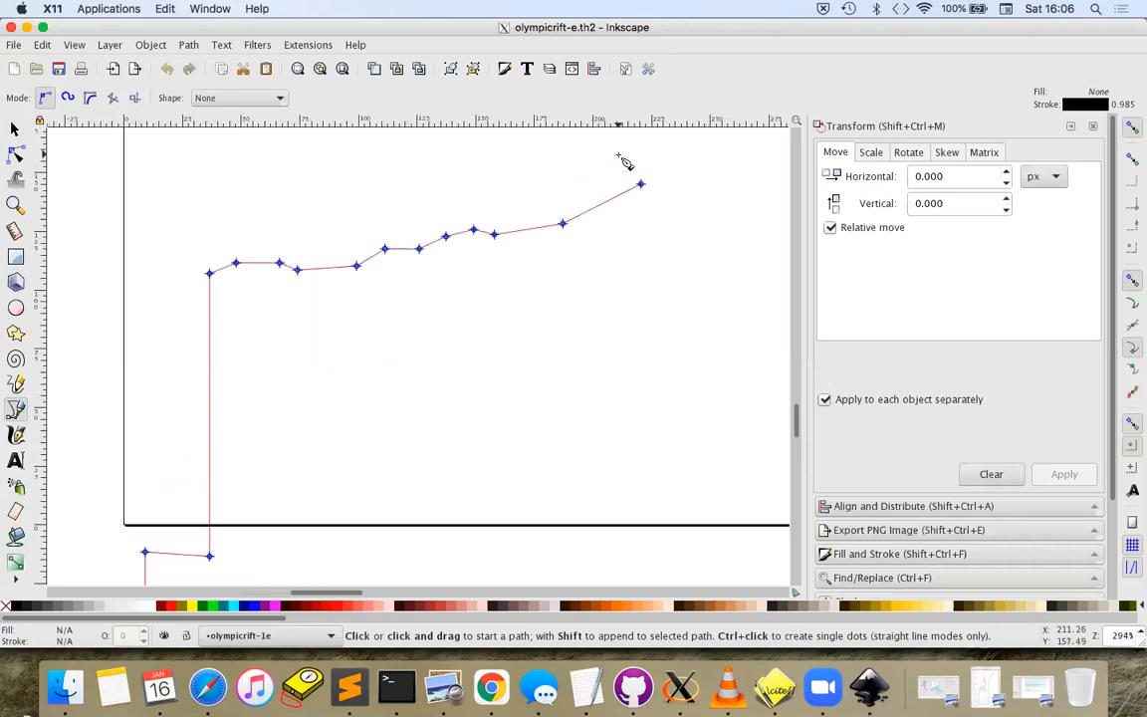
pyautogui.scroll(1, 624, 162)
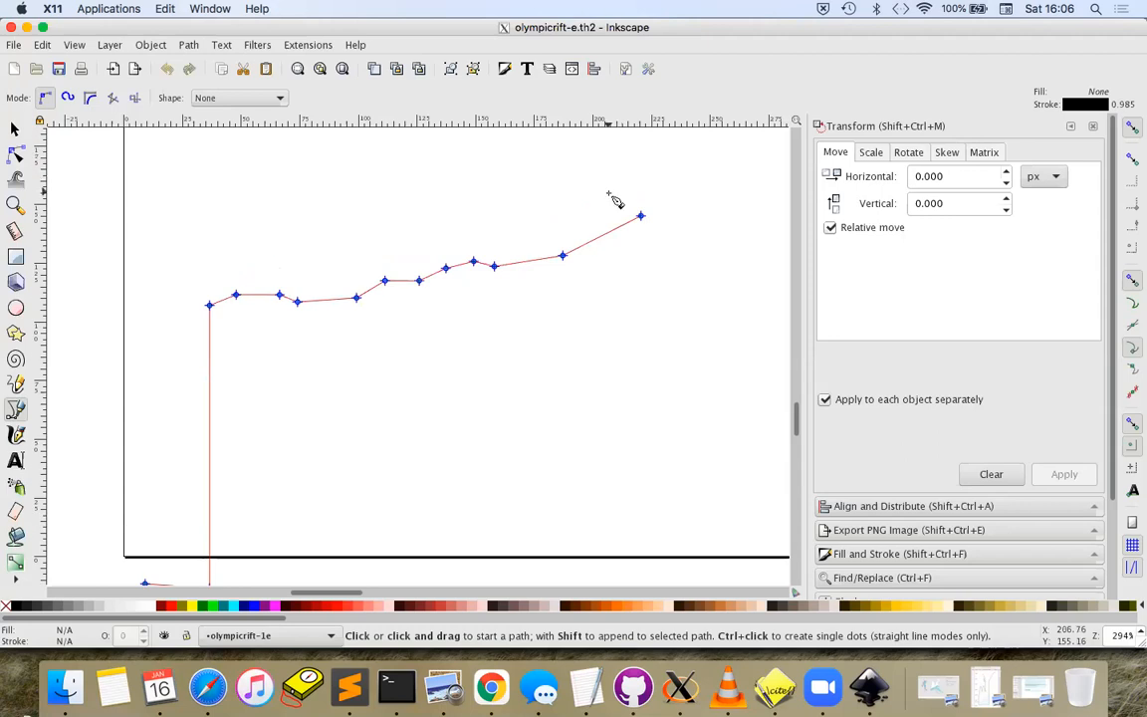
pyautogui.scroll(1, 613, 197)
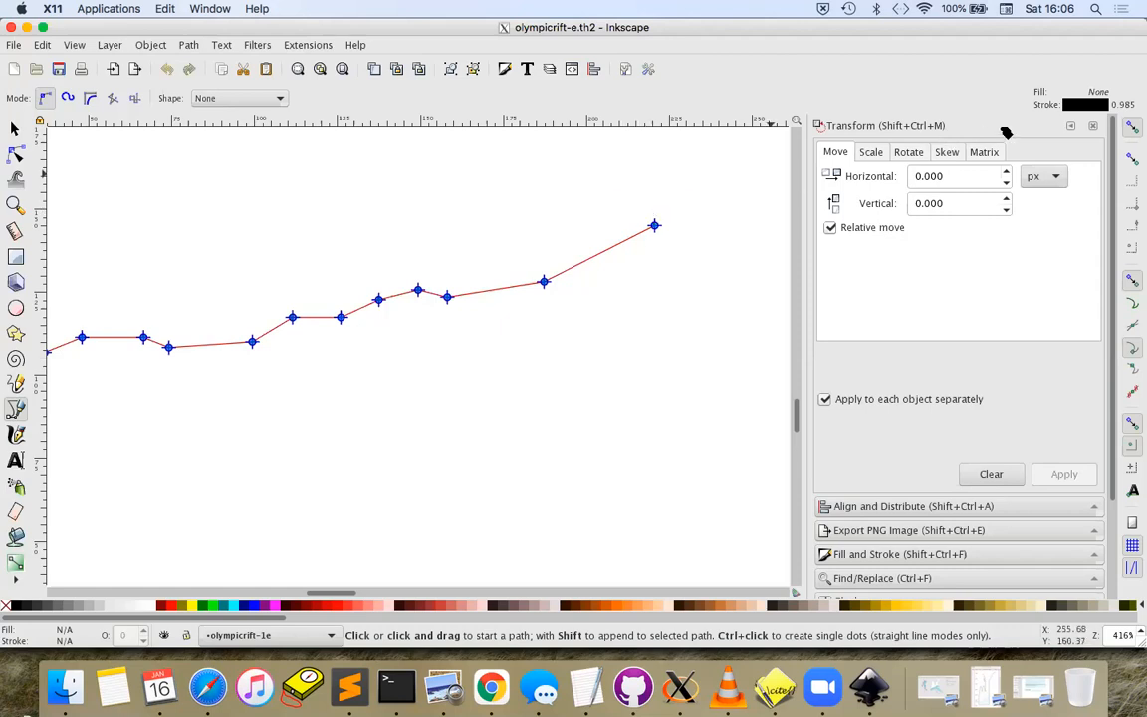
pyautogui.click(1137, 128)
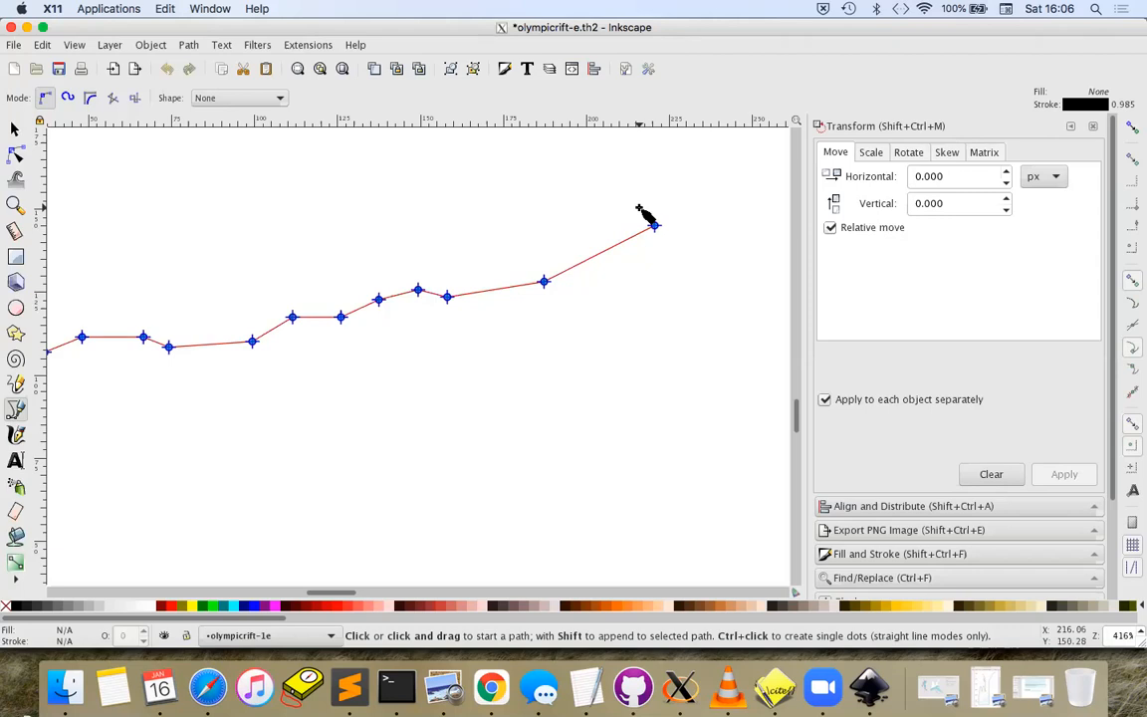
# Draw an open, gently curved path about 202 px wide and 40 px high just above the upper section of the centreline
pyautogui.click(640, 208)
pyautogui.moveTo(593, 229); pyautogui.dragTo(467, 269)
pyautogui.moveTo(383, 278); pyautogui.dragTo(313, 300)
pyautogui.moveTo(168, 309); pyautogui.dragTo(380, 281)
pyautogui.click(306, 328)
pyautogui.click(257, 335)
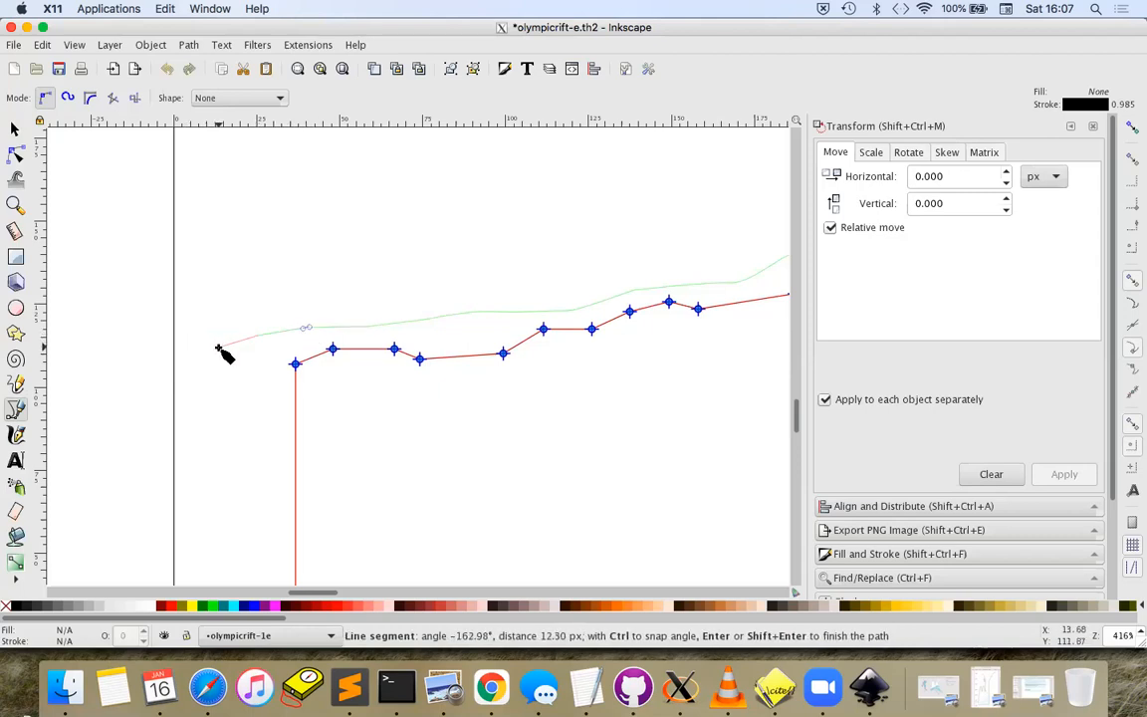
pyautogui.doubleClick(219, 348)
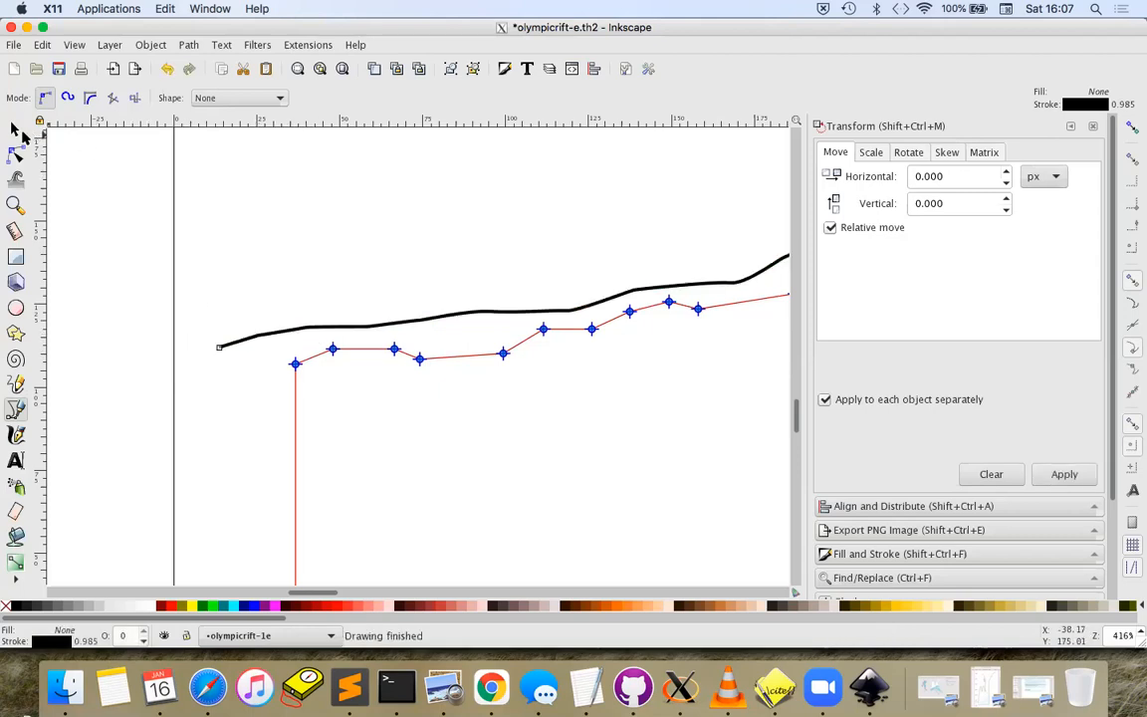
# Set the Therion line type of the newly drawn path to wall
pyautogui.click(17, 130)
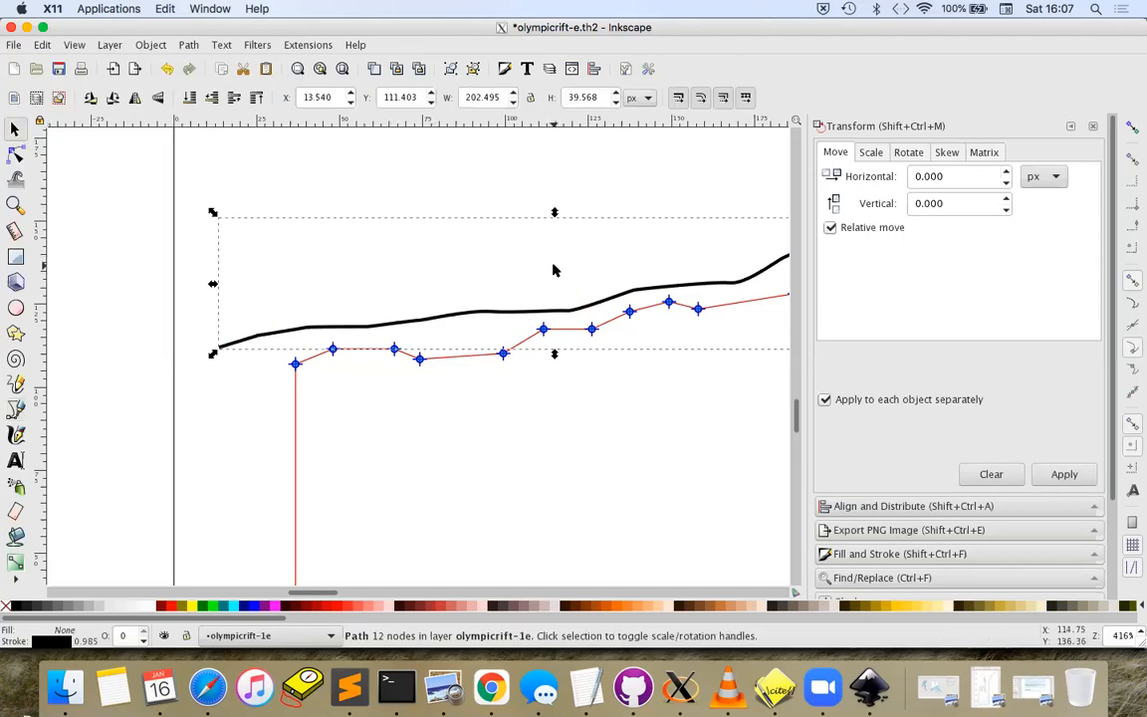
pyautogui.moveTo(554, 266); pyautogui.dragTo(428, 287)
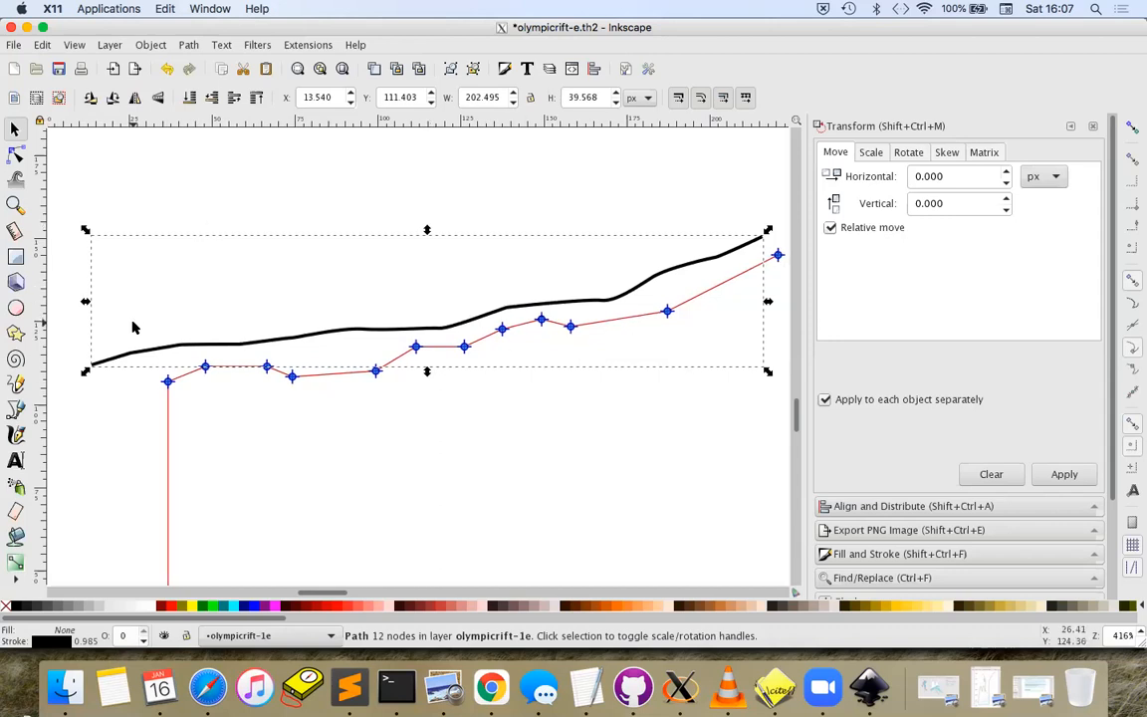
pyautogui.click(321, 46)
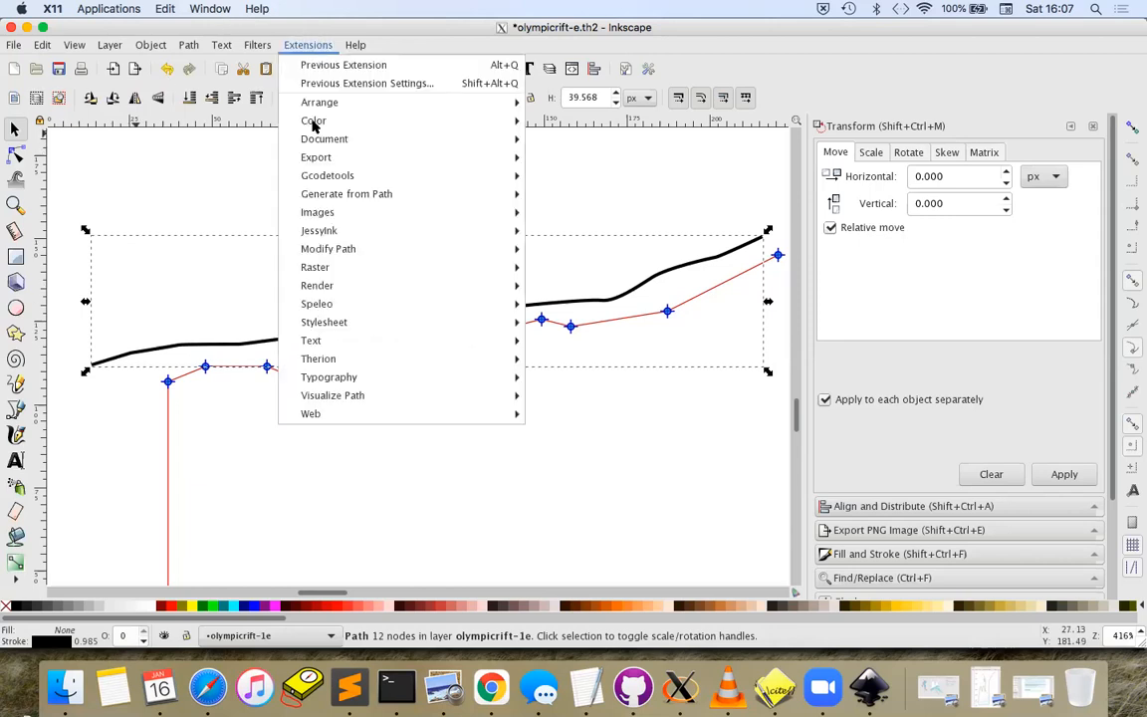
pyautogui.moveTo(397, 367)
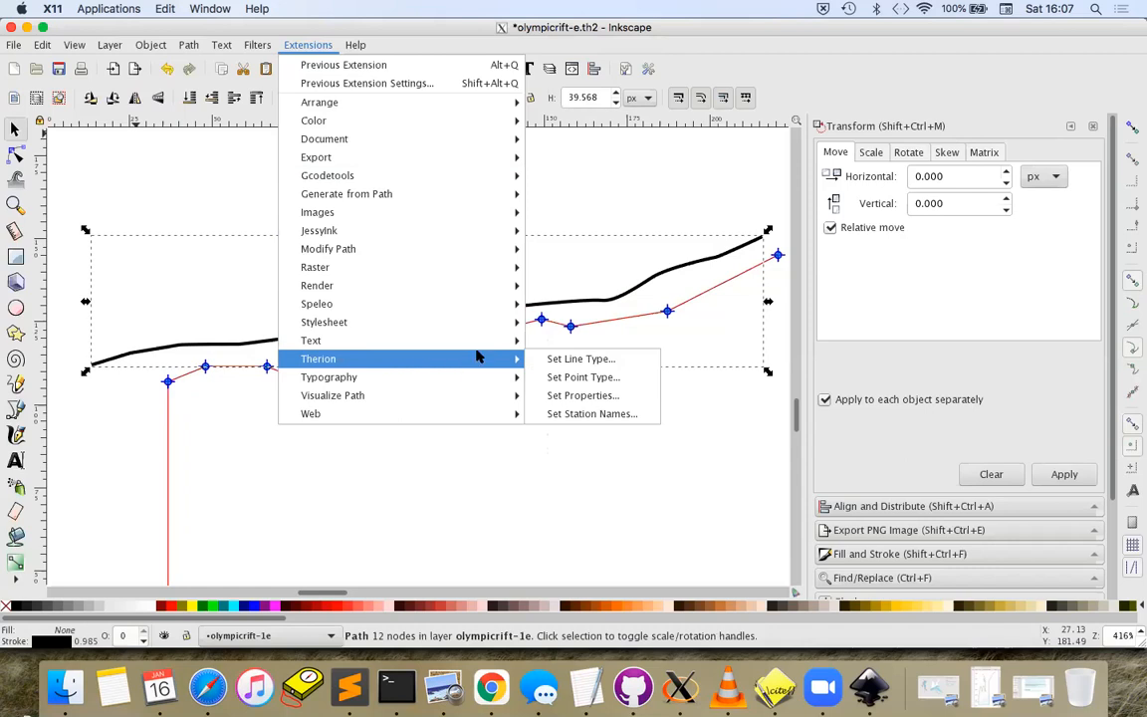
pyautogui.click(576, 359)
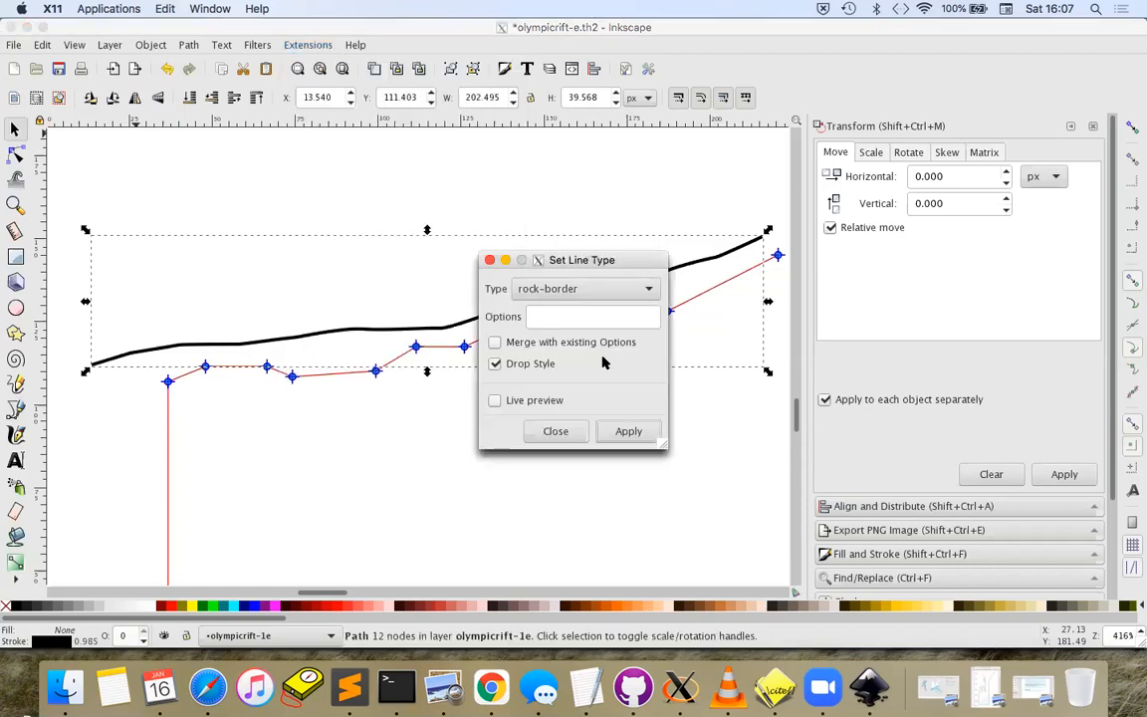
pyautogui.click(597, 289)
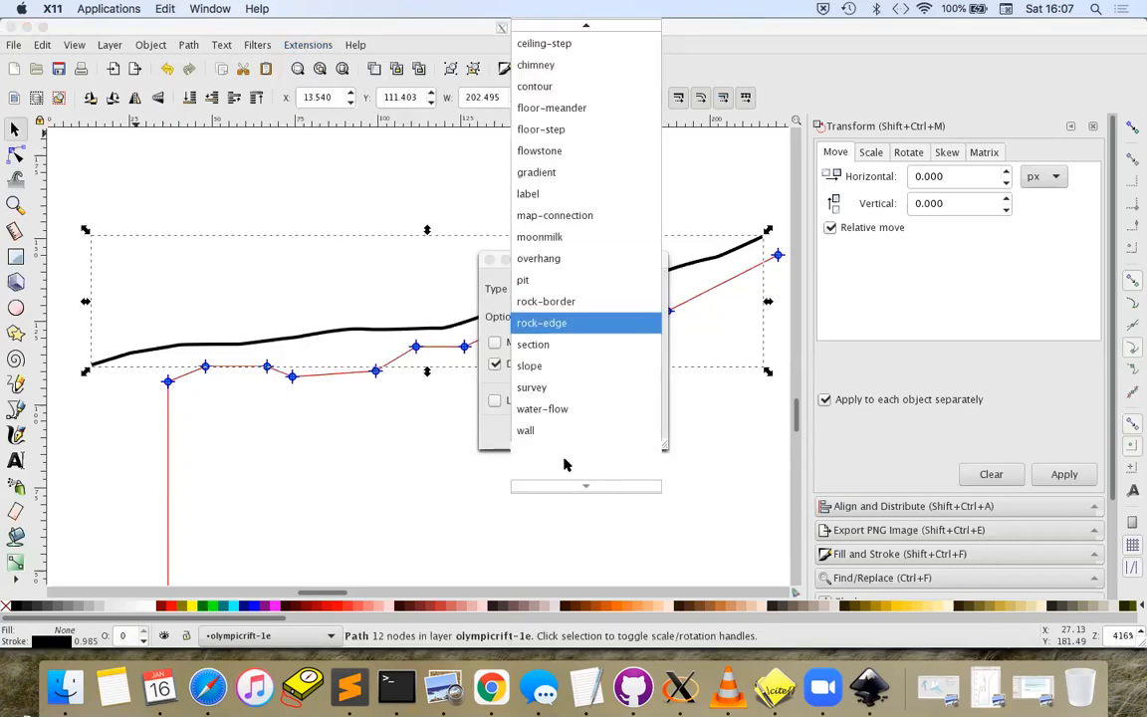
pyautogui.click(521, 431)
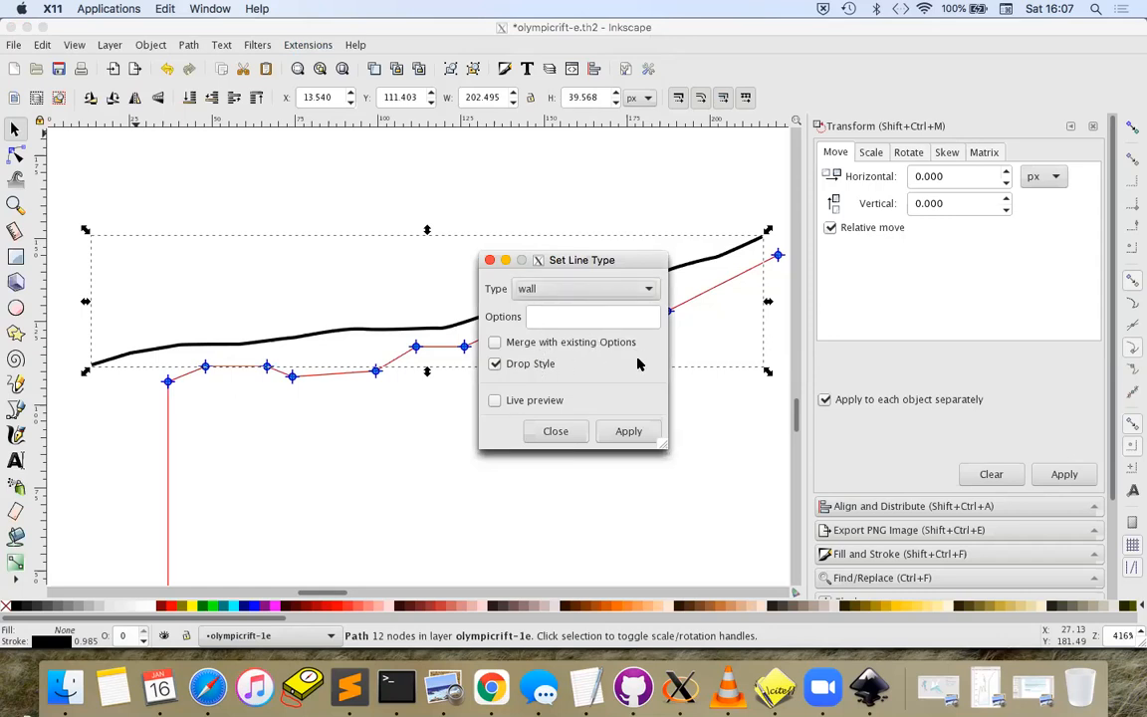
pyautogui.click(629, 431)
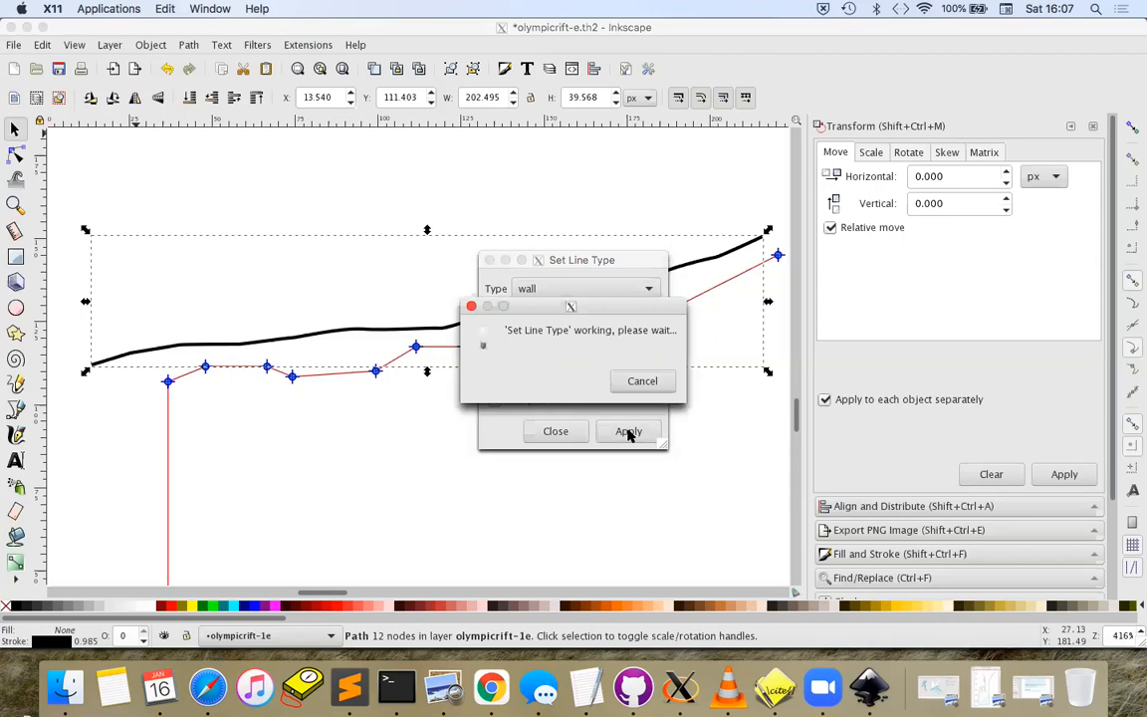
pyautogui.click(555, 431)
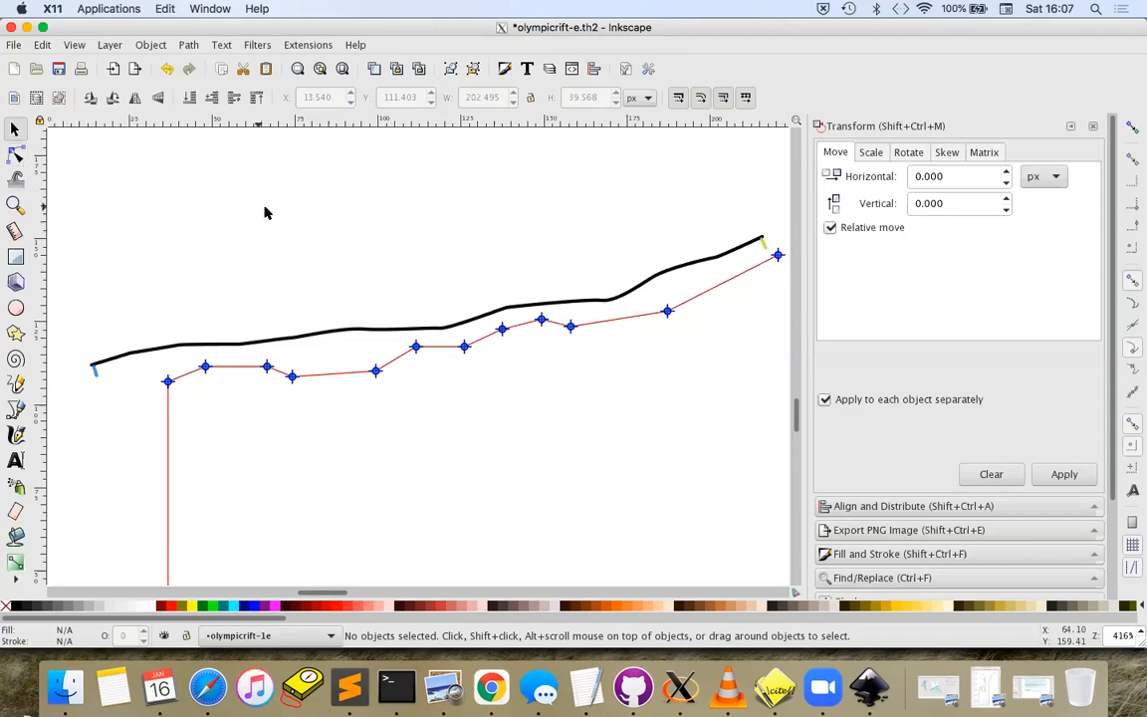
# Reverse the direction of the wall path above the upper section of the centreline
pyautogui.click(381, 331)
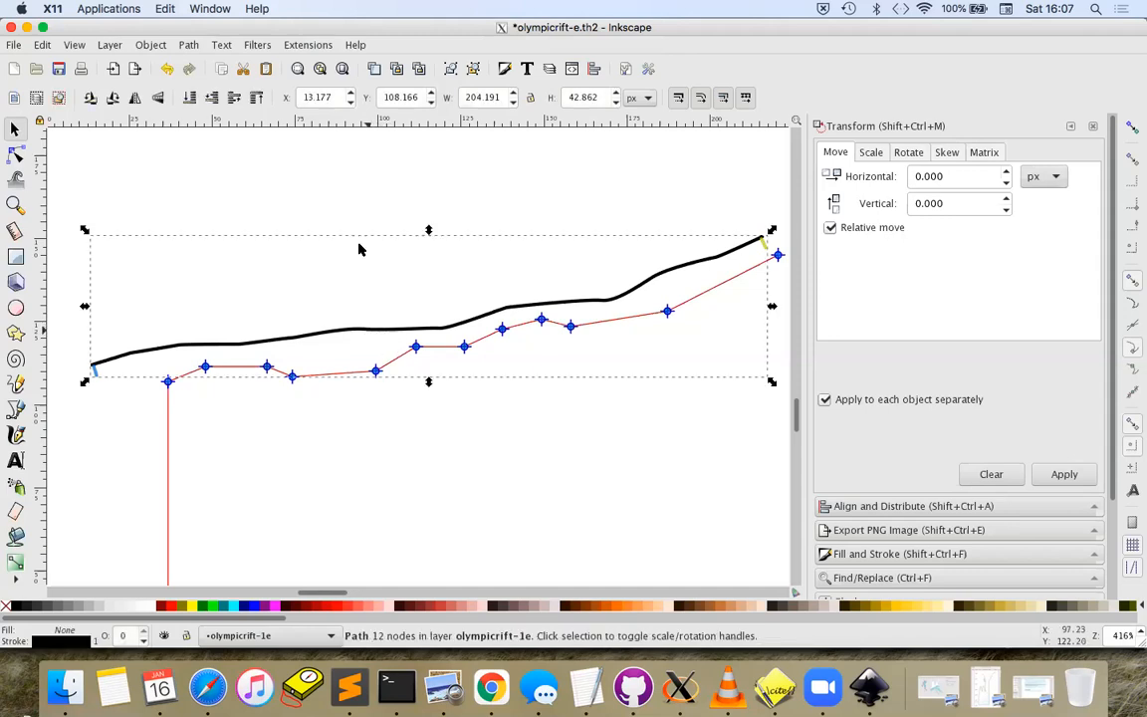
pyautogui.click(305, 46)
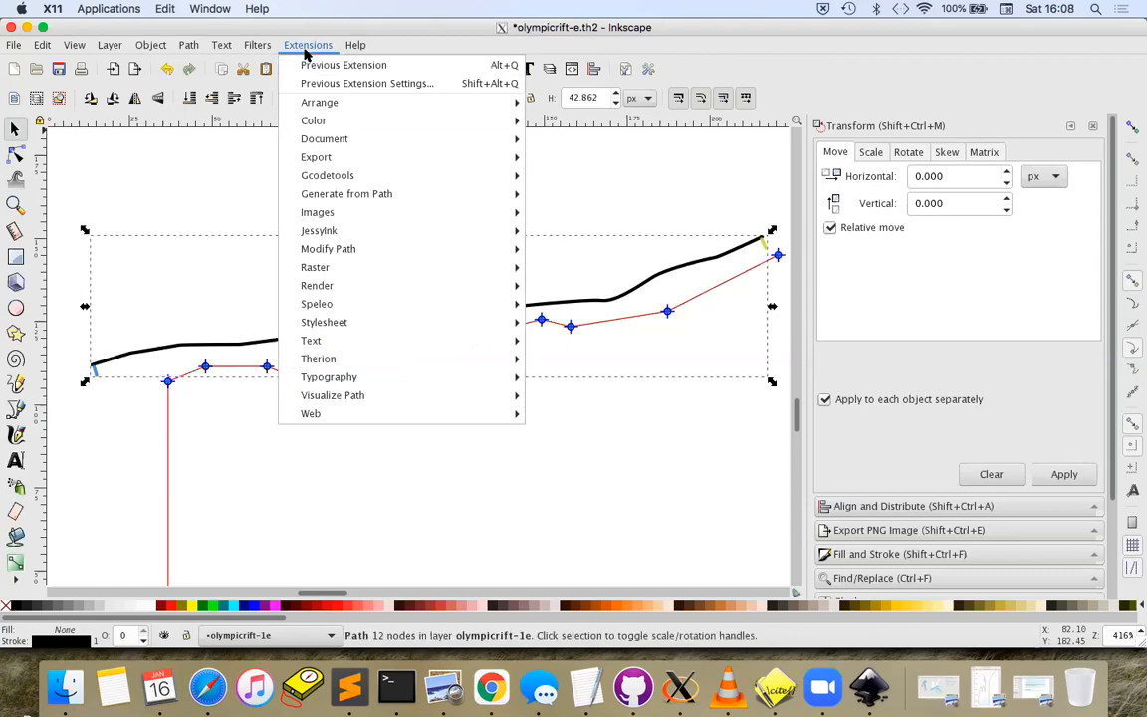
pyautogui.click(307, 46)
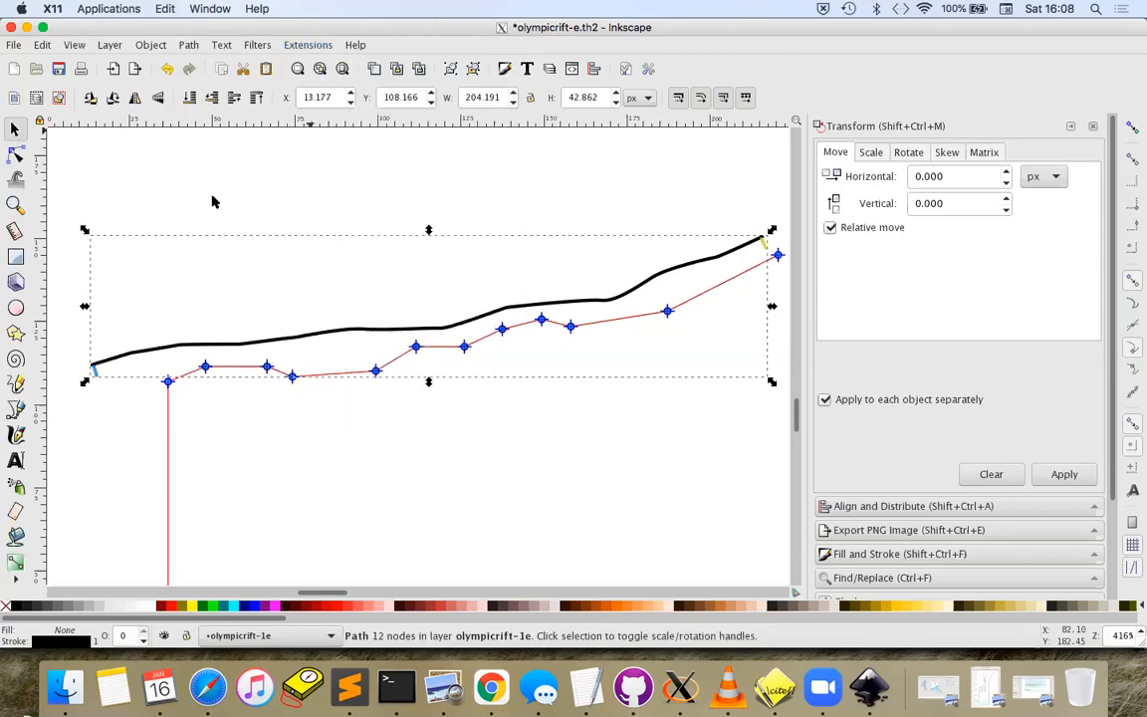
pyautogui.click(189, 46)
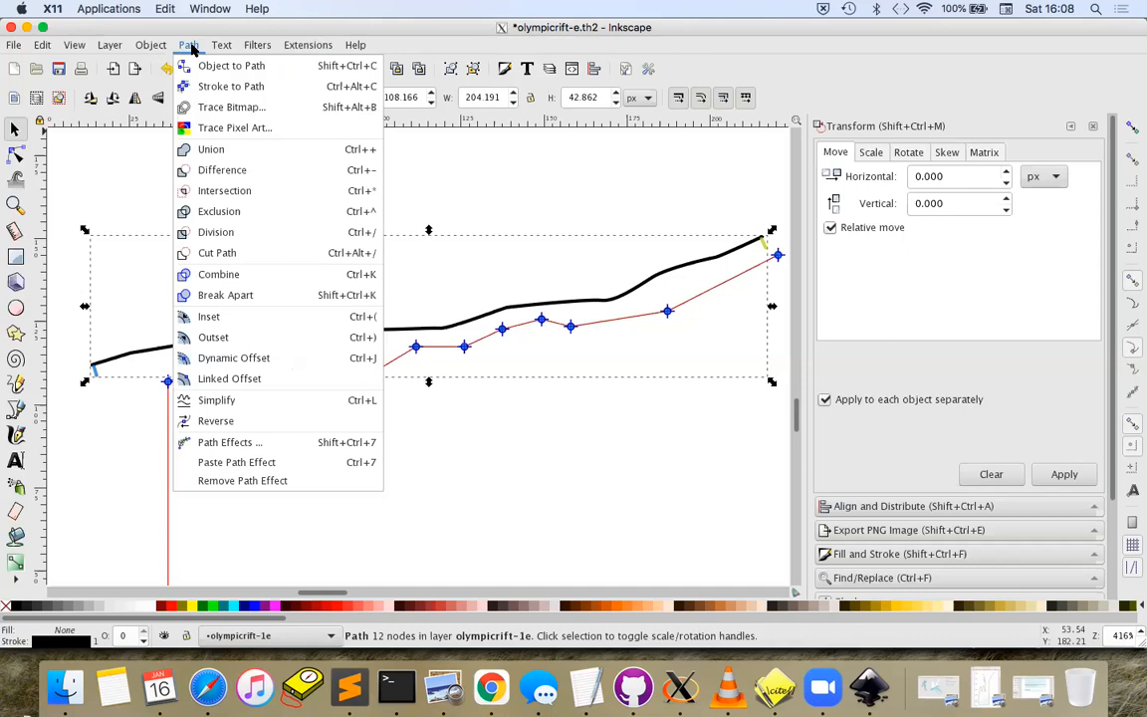
pyautogui.click(248, 432)
pyautogui.click(248, 431)
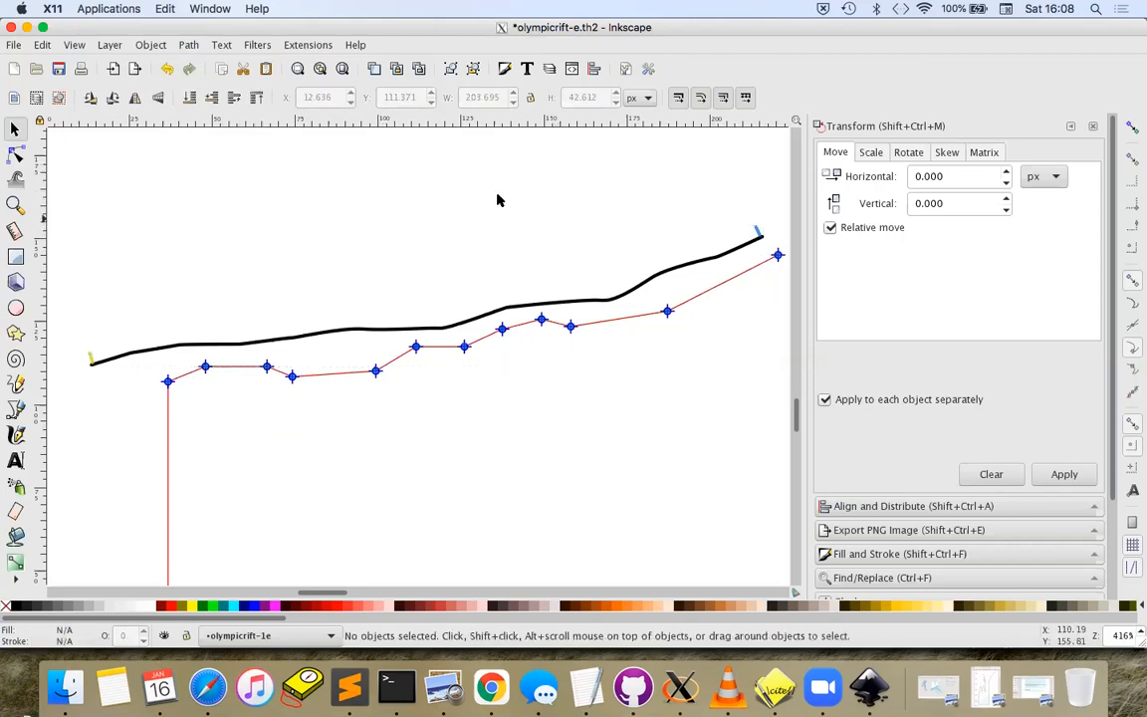
# Reverse the upper wall path again to restore its original direction, and deselect it
pyautogui.click(667, 267)
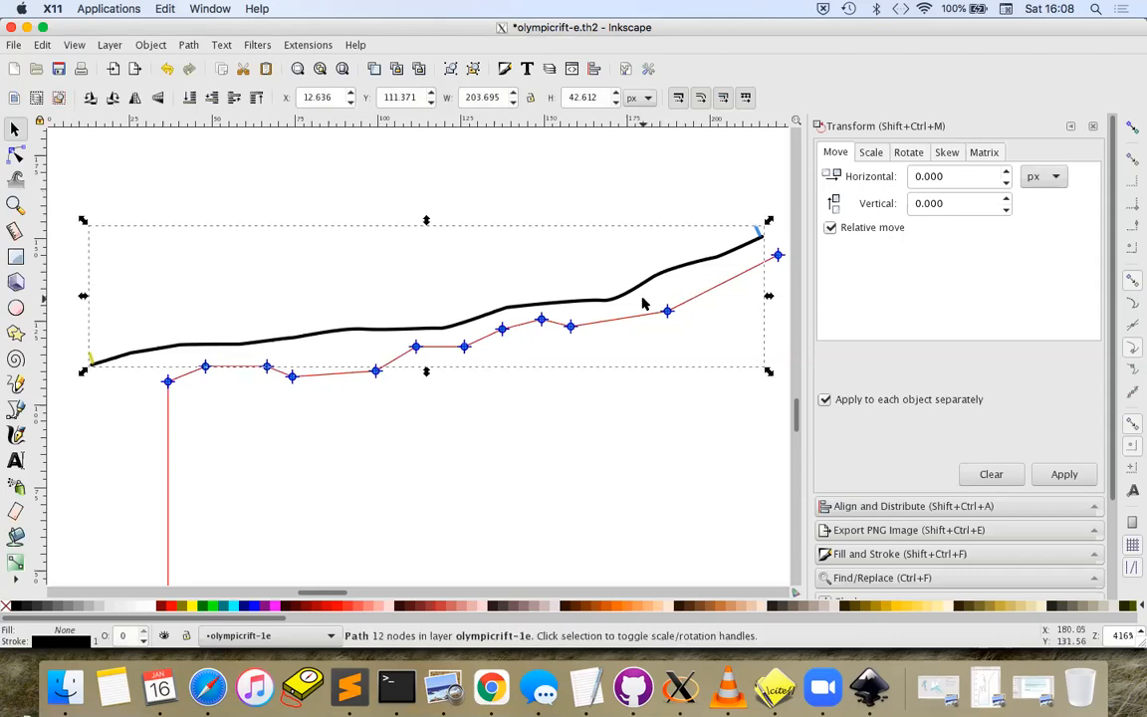
pyautogui.click(189, 44)
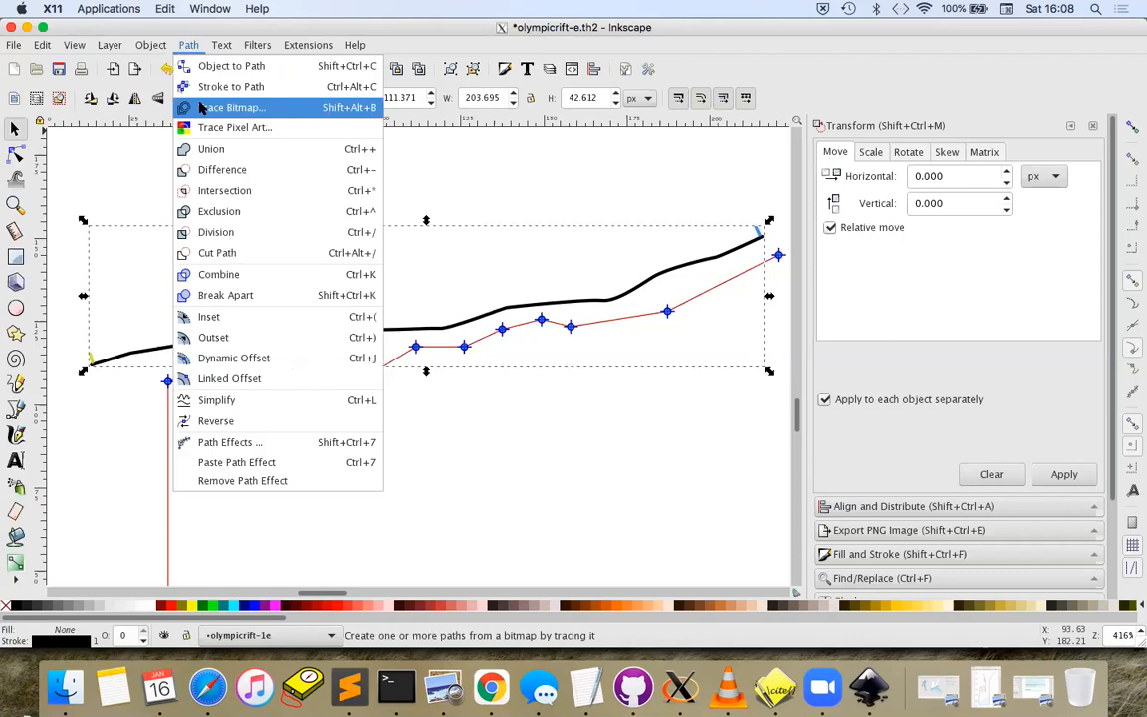
pyautogui.click(195, 420)
pyautogui.click(136, 255)
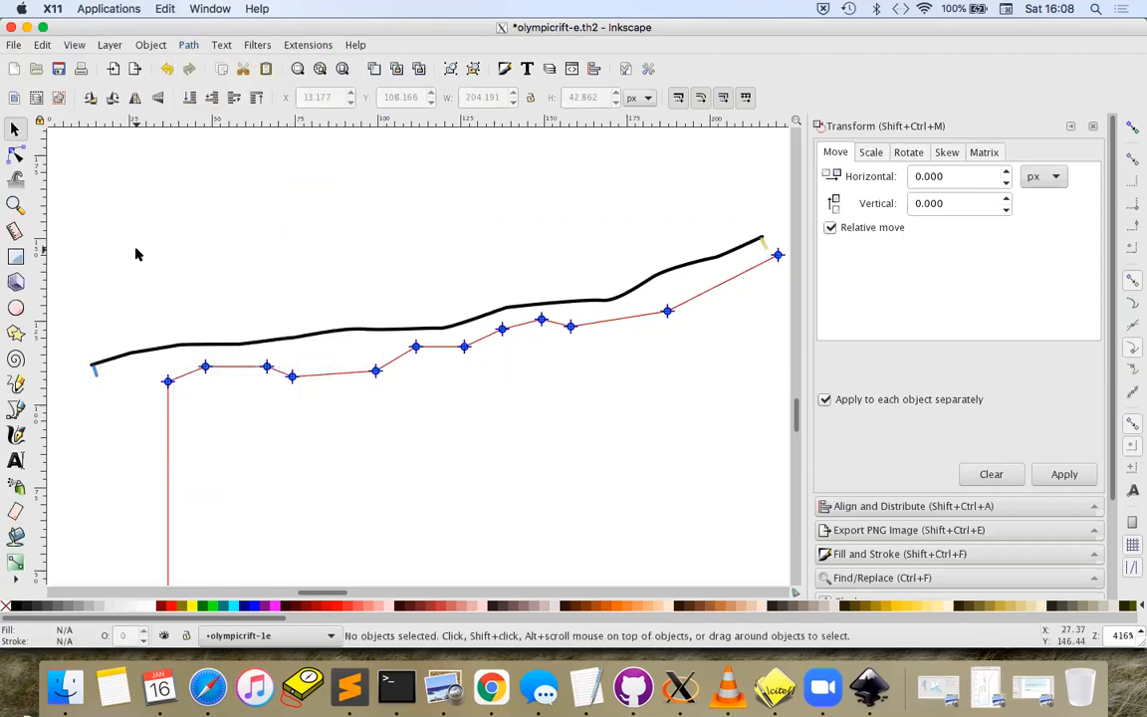
# Save the drawing as Therion 2D at 1:200 scale with visible layers, keeping layers as scraps
pyautogui.hotkey('ctrl', 's')
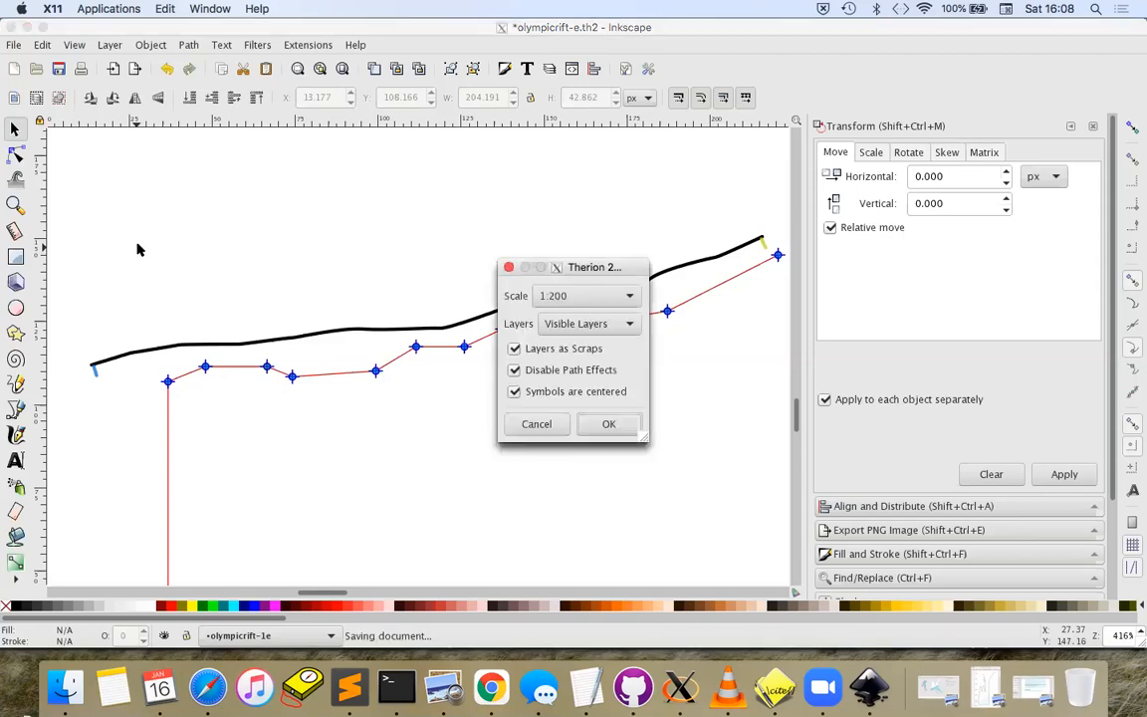
pyautogui.click(615, 424)
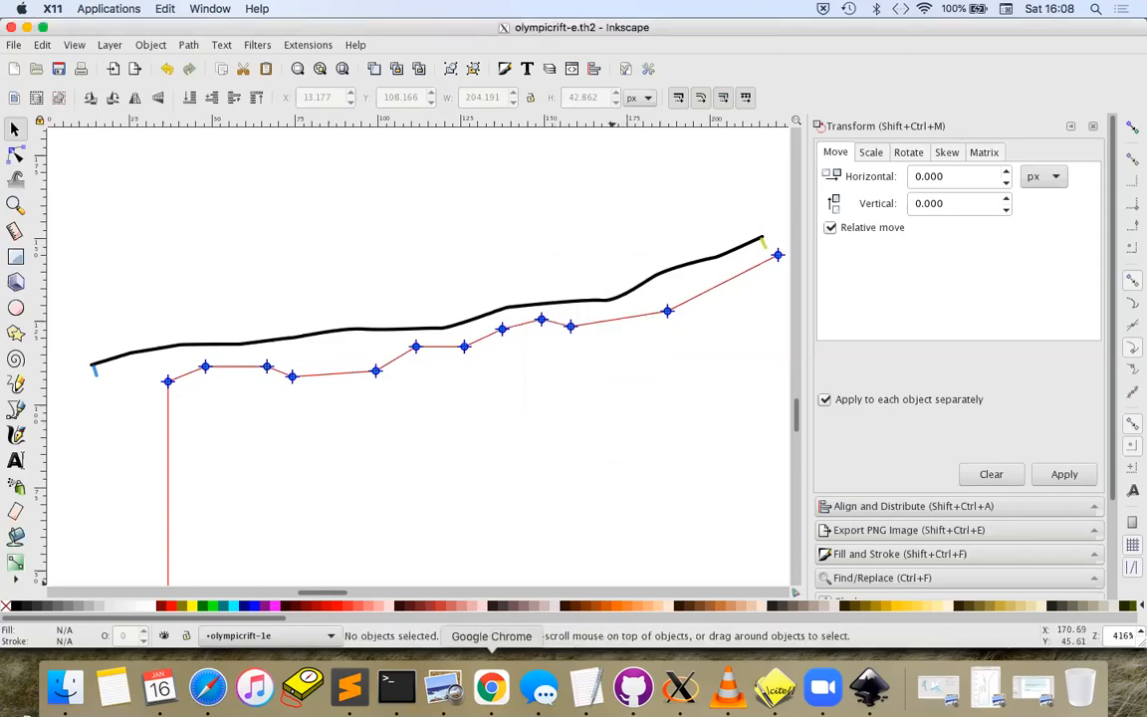
# Switch to Chrome to compare the lower Olympic Rift passage in EE_2018.svg, and return to the Inkscape drawing
pyautogui.click(491, 685)
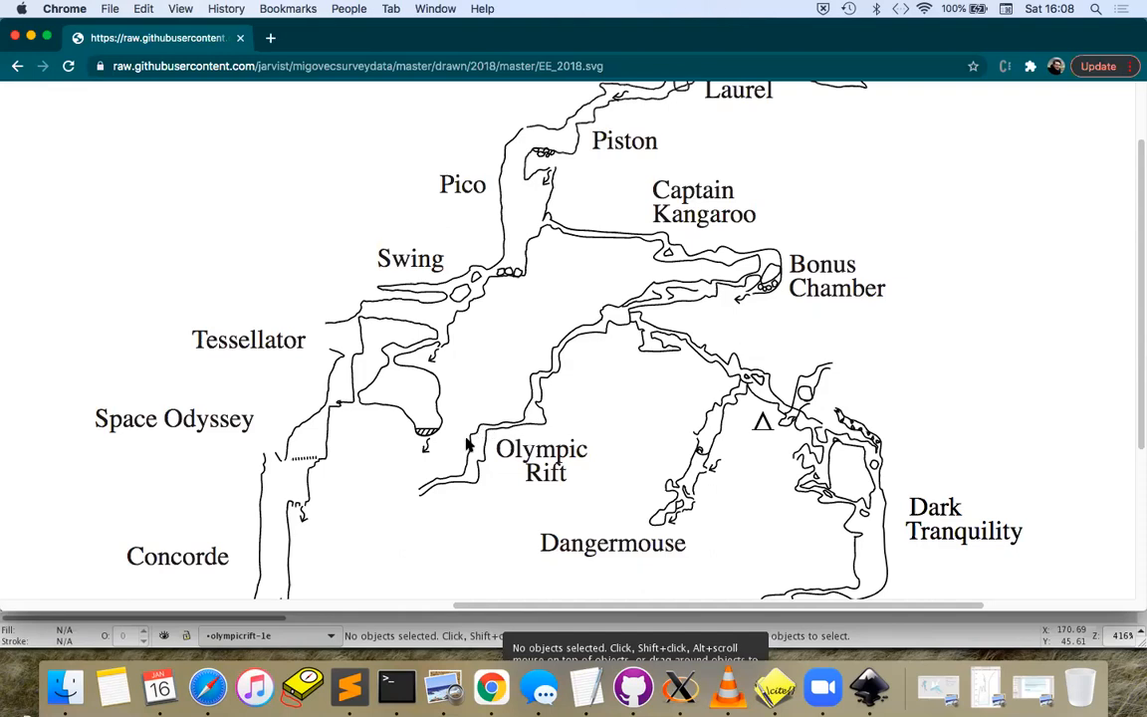
pyautogui.hotkey('ctrl', 'Left')
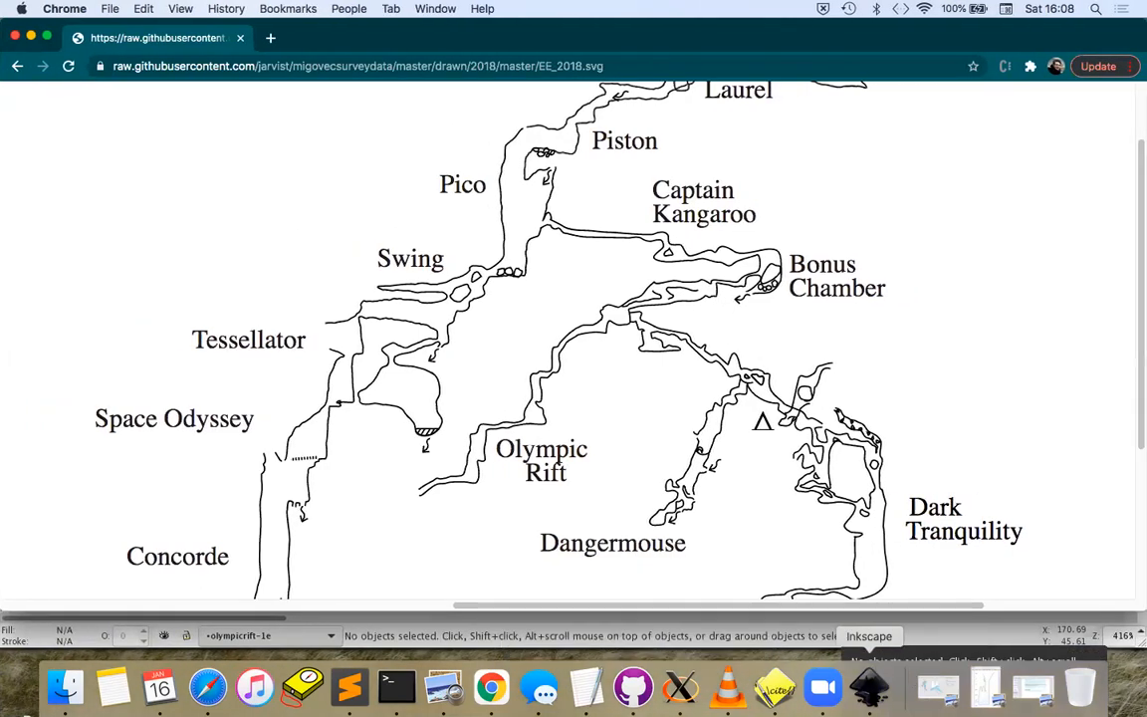
pyautogui.click(869, 687)
# With snapping enabled, start a Bezier path at the upper wall's lower end and trace it down alongside the first vertical drop
pyautogui.scroll(-3, 419, 497)
pyautogui.hscroll(-3, 419, 497)
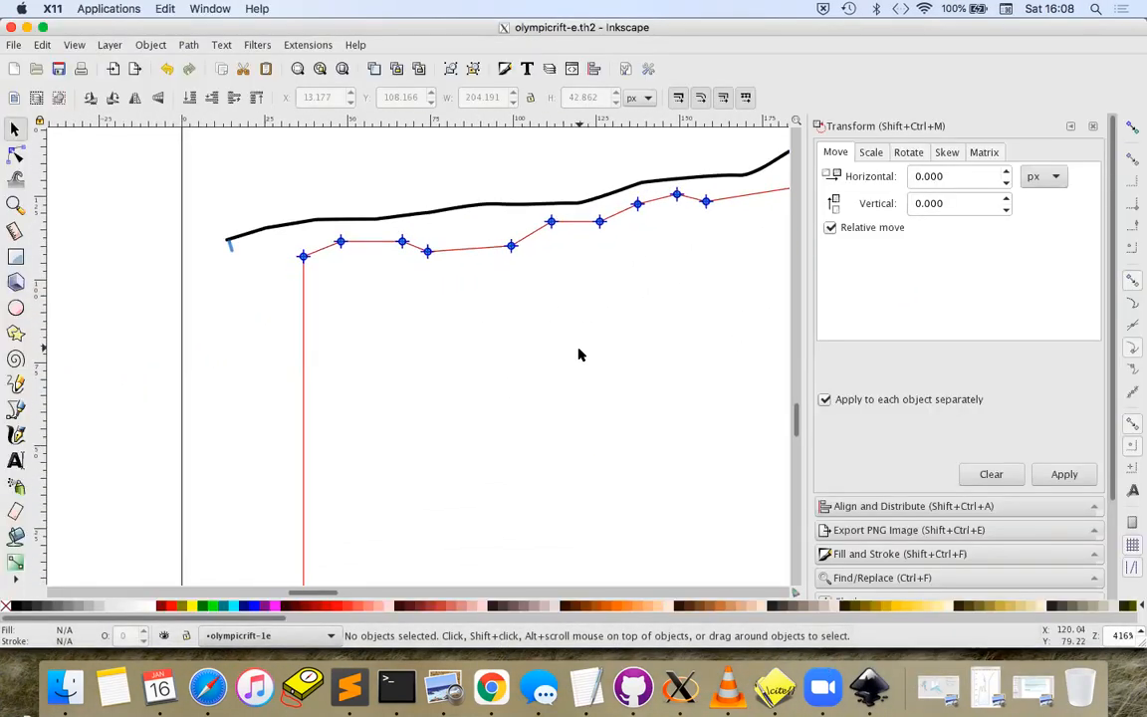
pyautogui.scroll(-2, 575, 360)
pyautogui.scroll(-1, 566, 394)
pyautogui.scroll(-1, 555, 425)
pyautogui.click(16, 409)
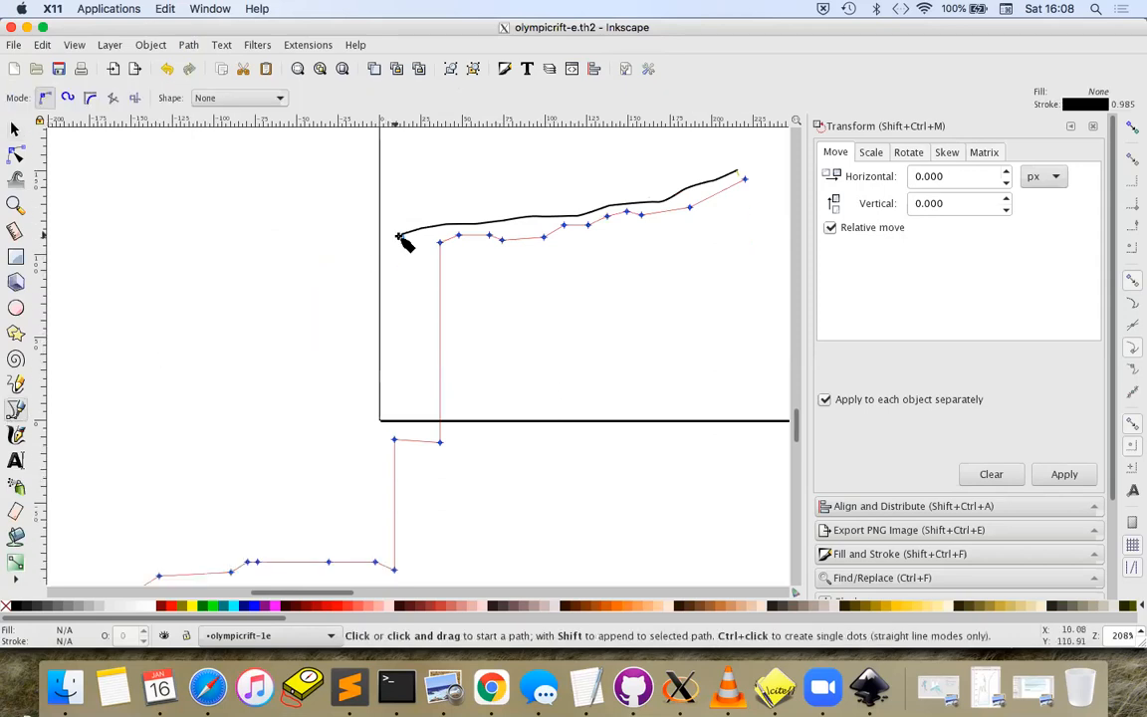
pyautogui.click(1136, 127)
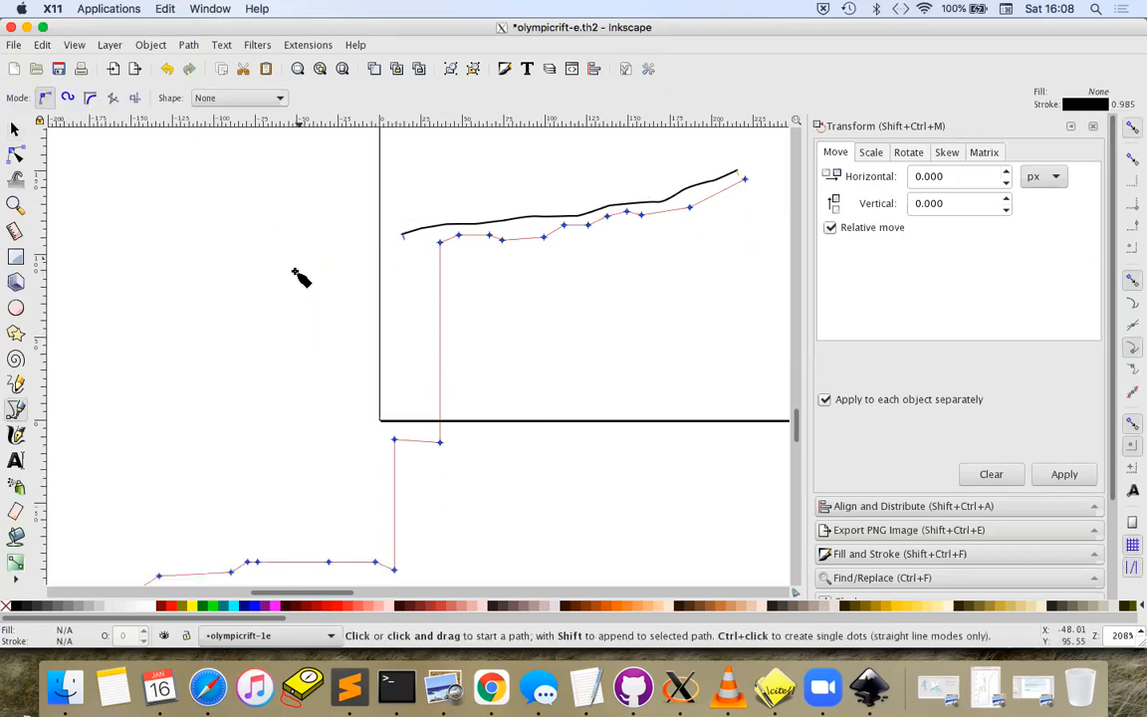
pyautogui.click(402, 235)
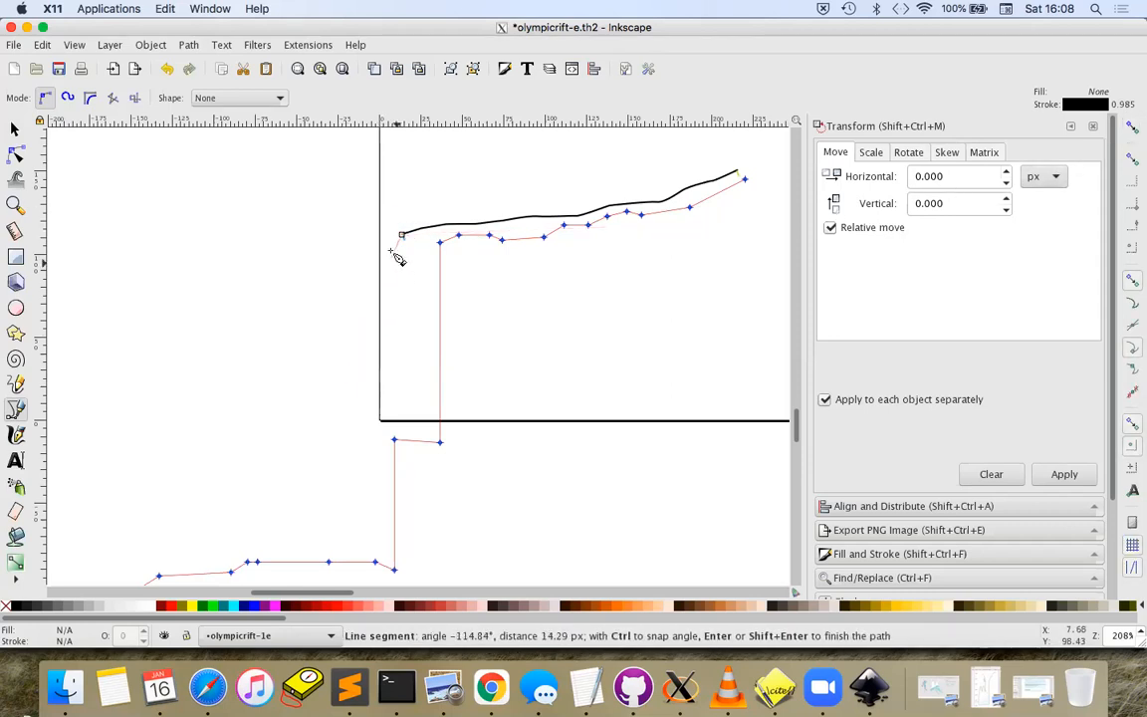
pyautogui.moveTo(386, 248); pyautogui.dragTo(350, 324)
pyautogui.moveTo(347, 361); pyautogui.dragTo(343, 377)
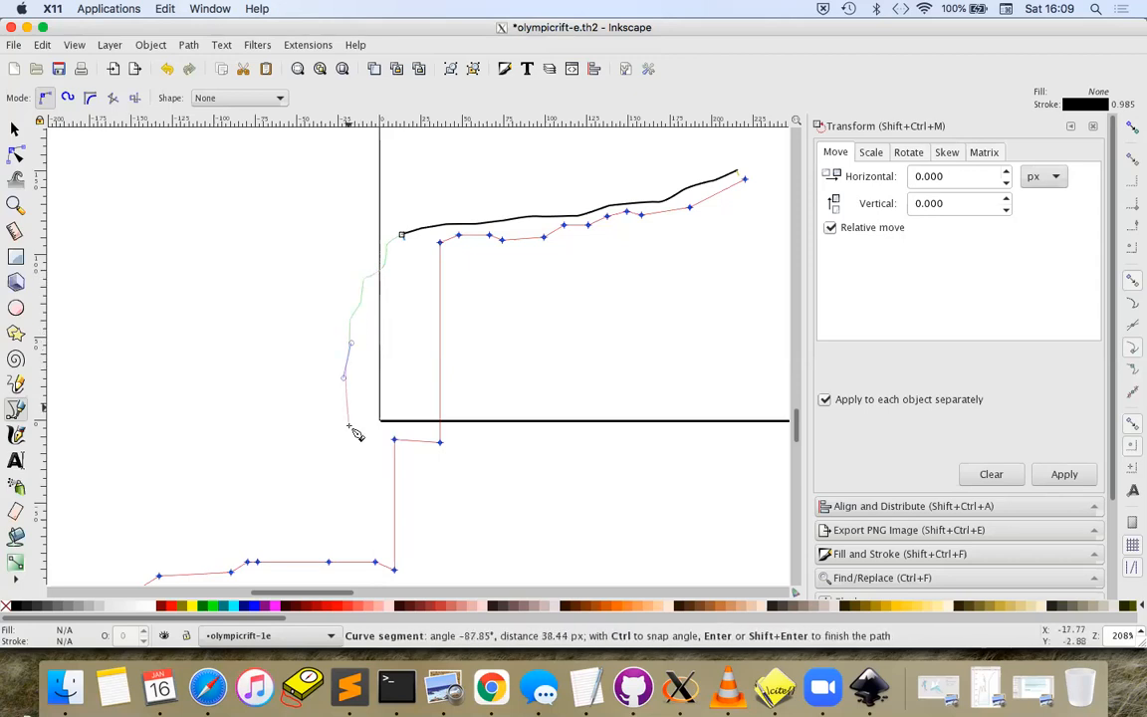
pyautogui.click(353, 435)
pyautogui.moveTo(343, 449); pyautogui.dragTo(341, 451)
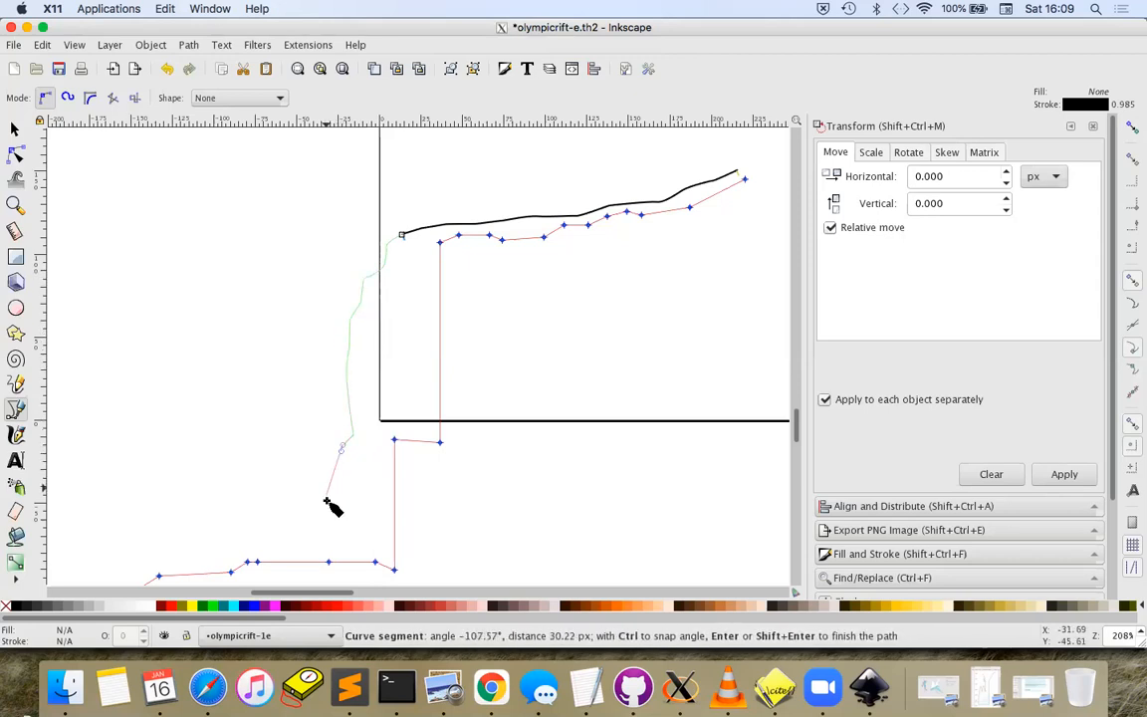
# Continue the path down the second drop and above the lower centreline to its far end, making it about 222 px wide and 242 px high
pyautogui.moveTo(346, 498); pyautogui.dragTo(629, 351)
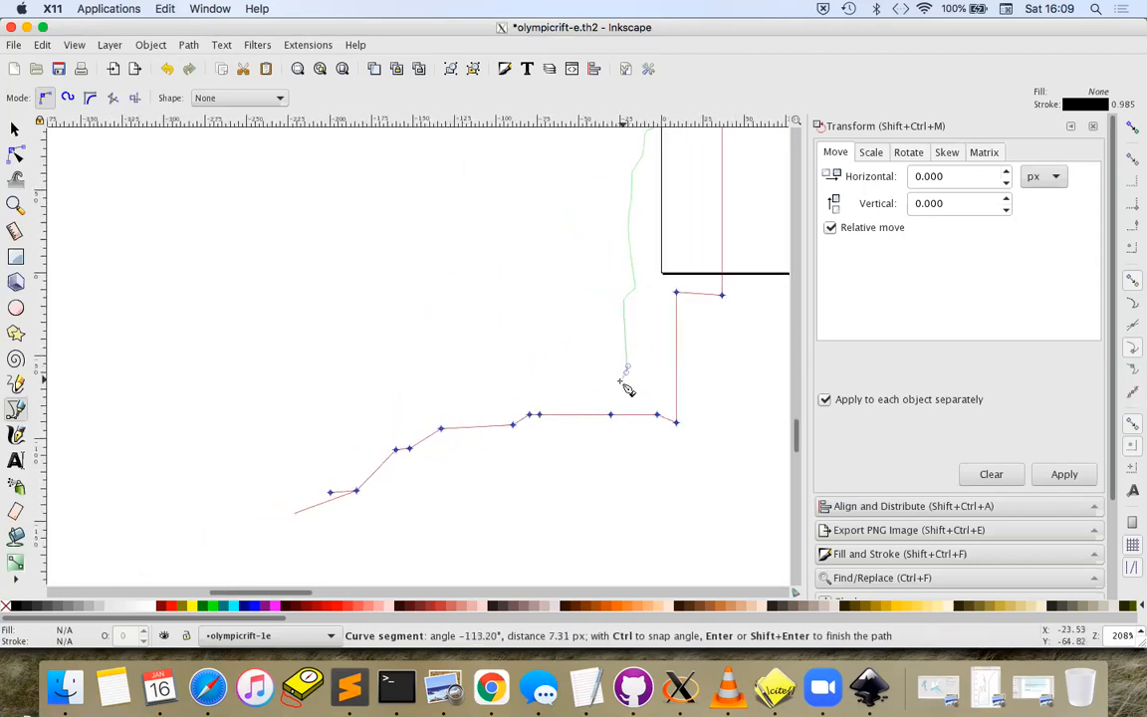
pyautogui.moveTo(492, 412); pyautogui.dragTo(394, 440)
pyautogui.click(410, 432)
pyautogui.moveTo(340, 473); pyautogui.dragTo(336, 475)
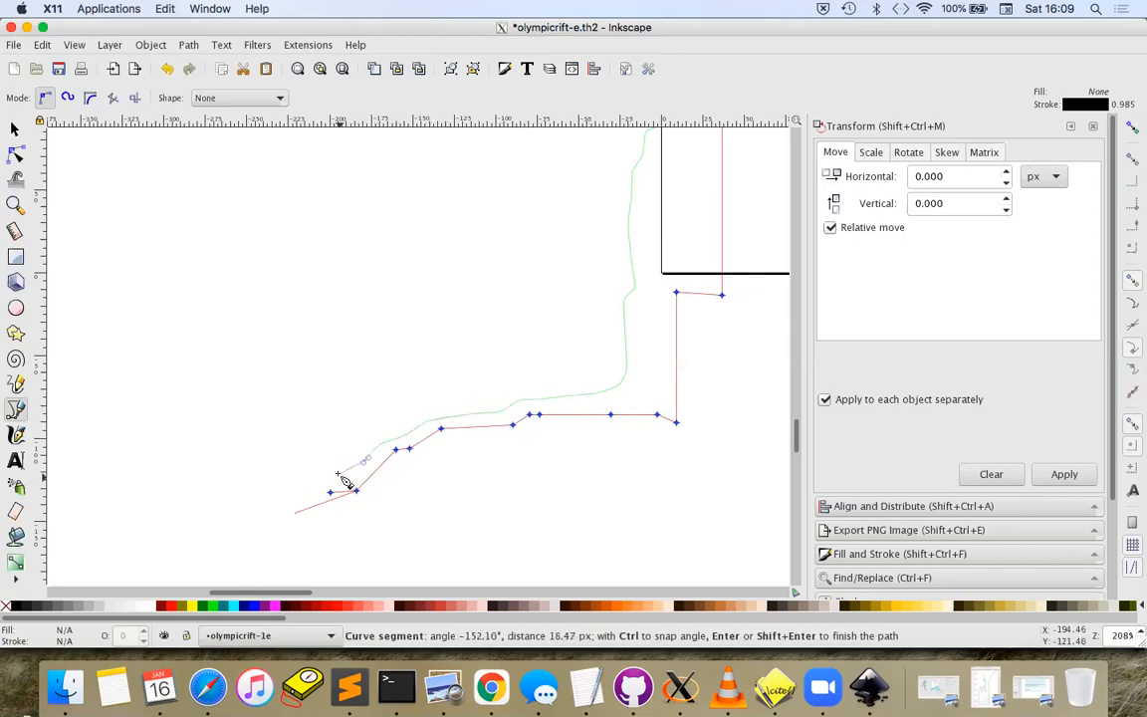
pyautogui.click(328, 481)
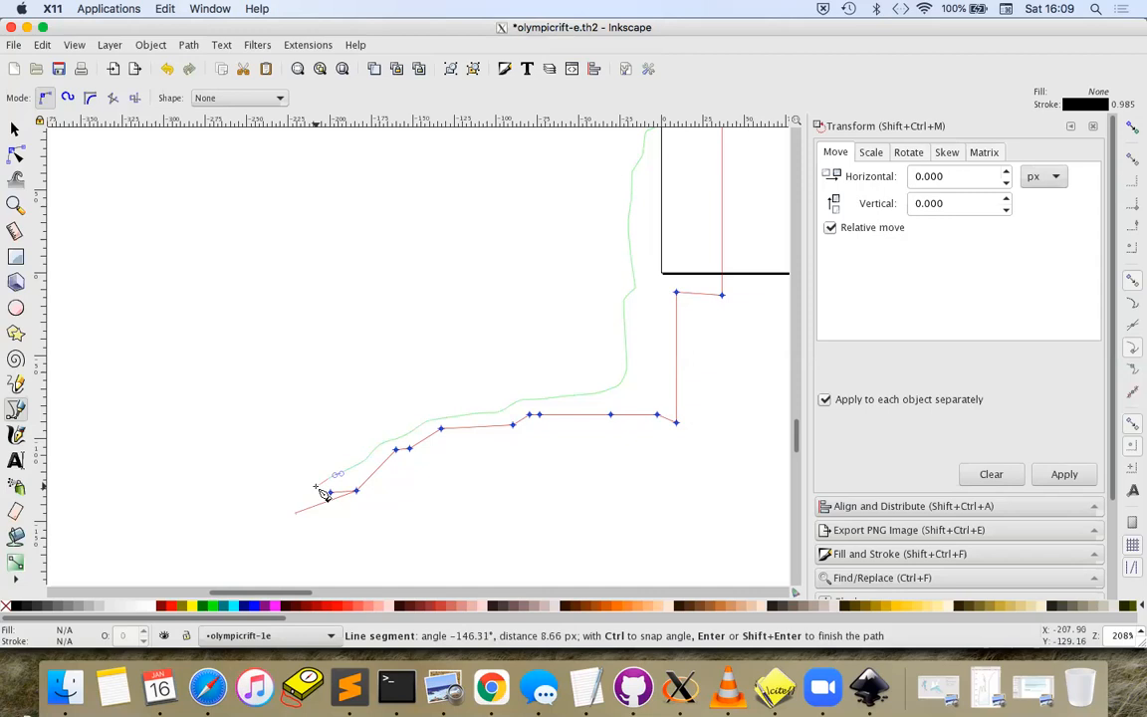
pyautogui.doubleClick(315, 487)
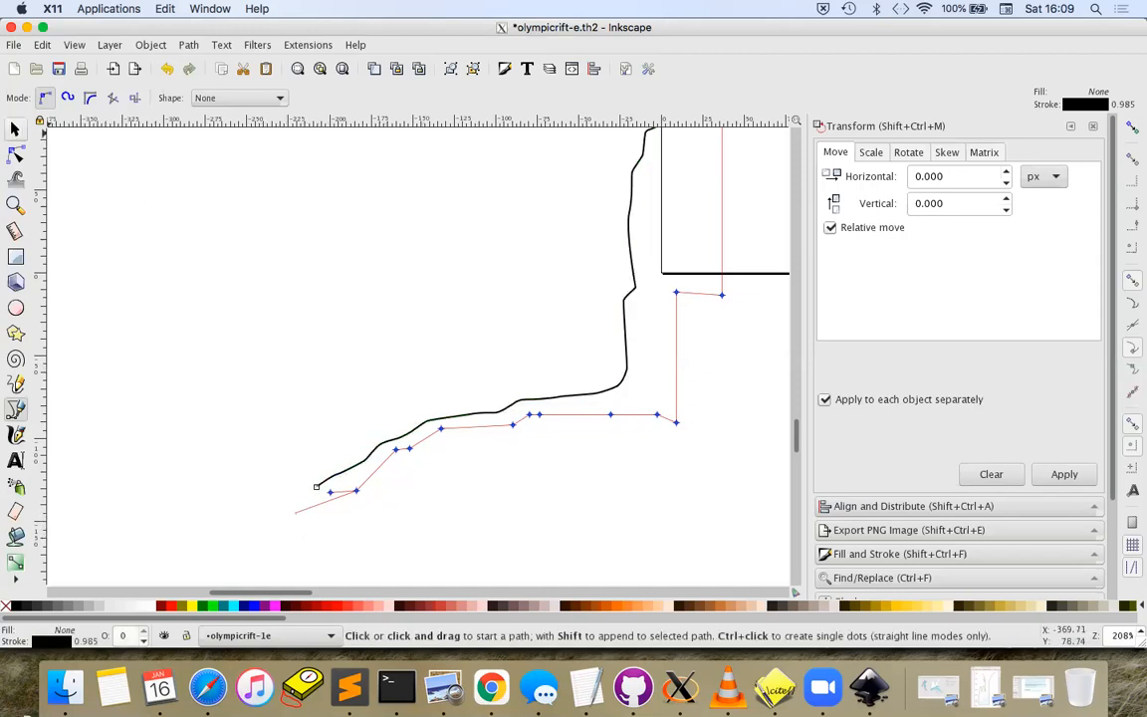
pyautogui.click(14, 128)
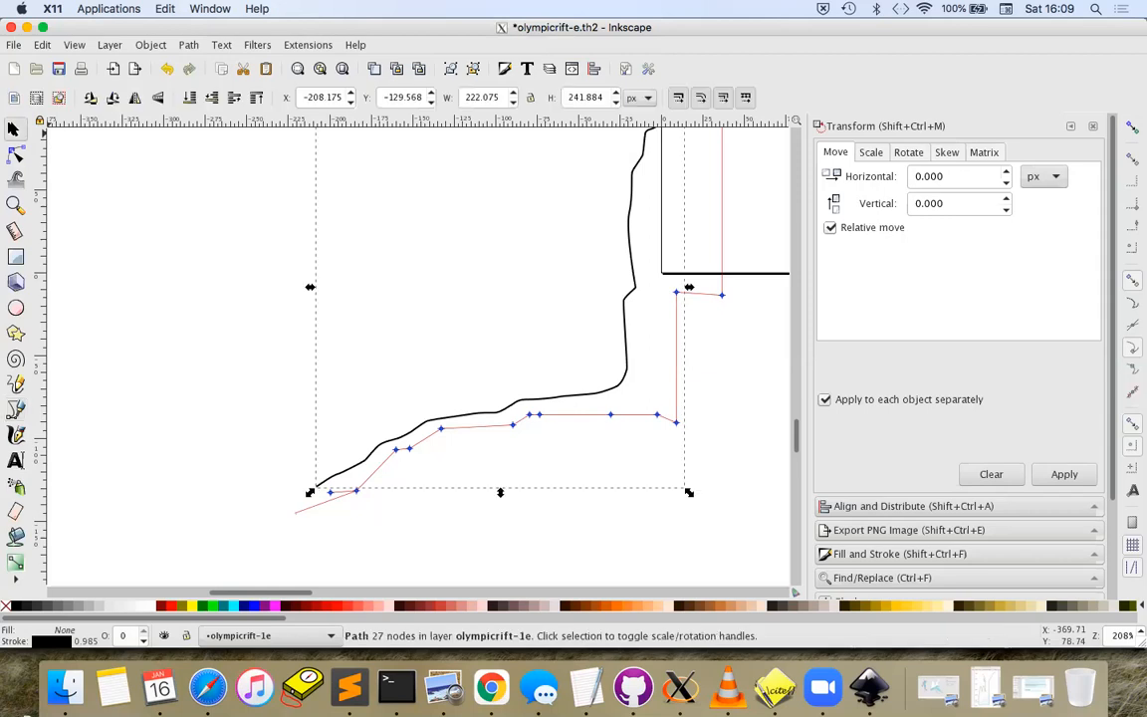
pyautogui.click(125, 236)
# Start a second Bezier path beneath the centreline's lower end and trace it under the lower section to the foot of the lower drop
pyautogui.click(15, 409)
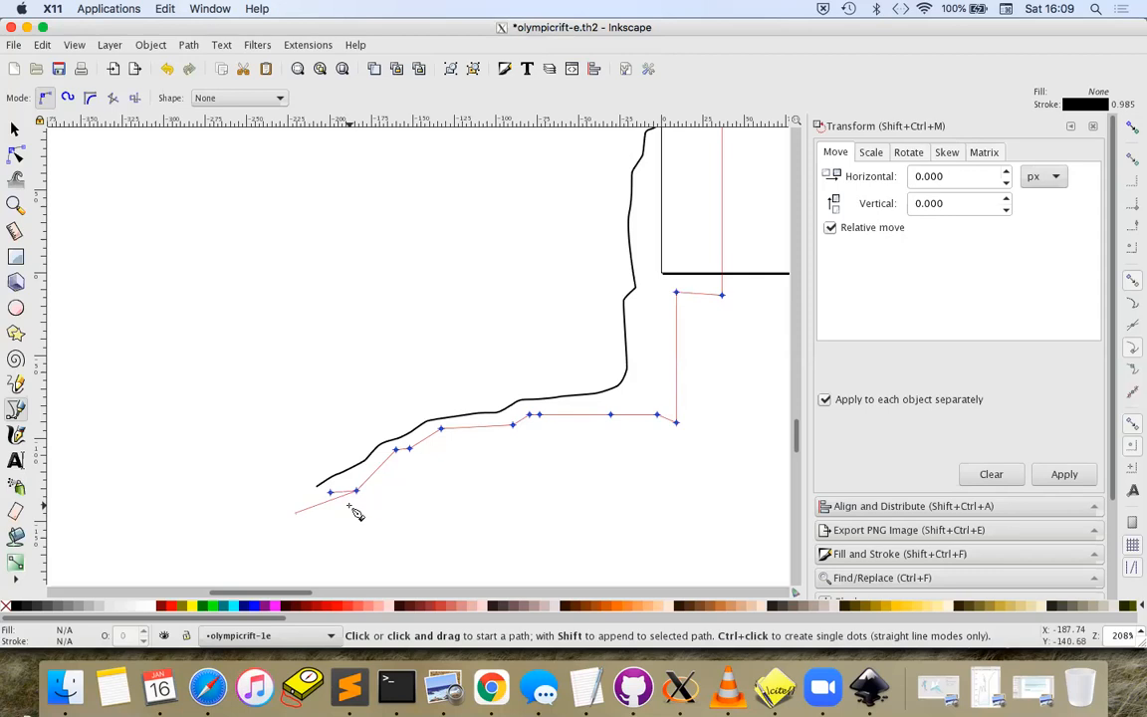
pyautogui.scroll(1, 356, 513)
pyautogui.click(346, 502)
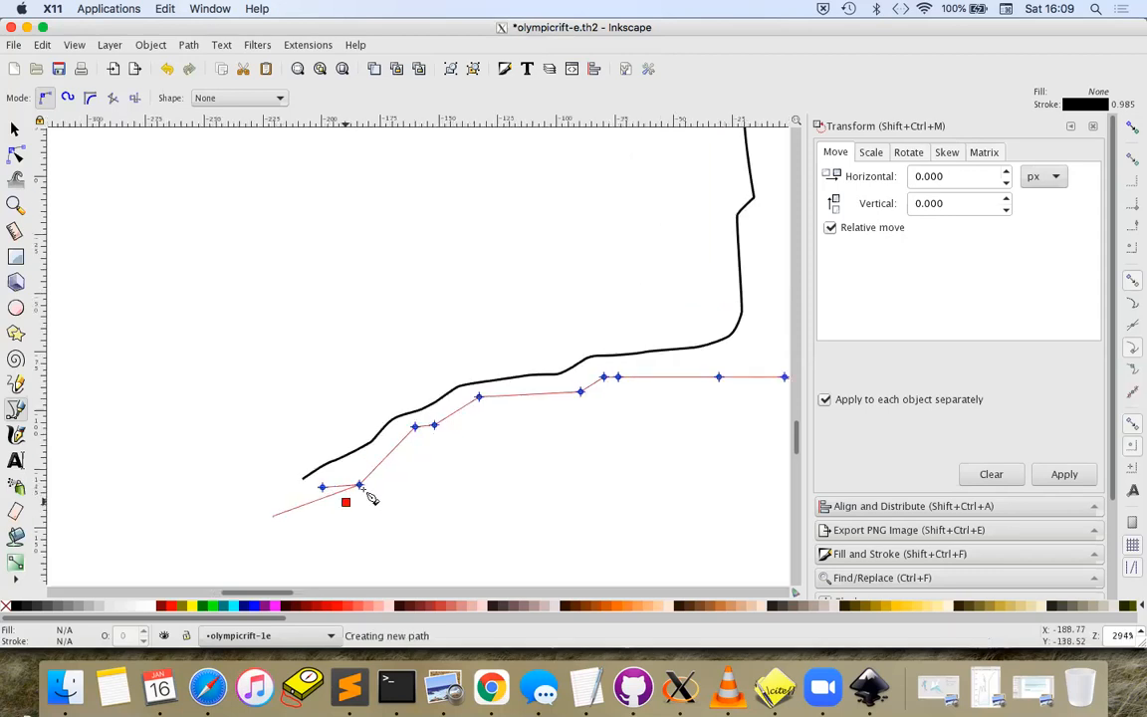
pyautogui.moveTo(434, 454); pyautogui.dragTo(595, 407)
pyautogui.click(684, 397)
pyautogui.hscroll(5, 508, 435)
pyautogui.click(551, 429)
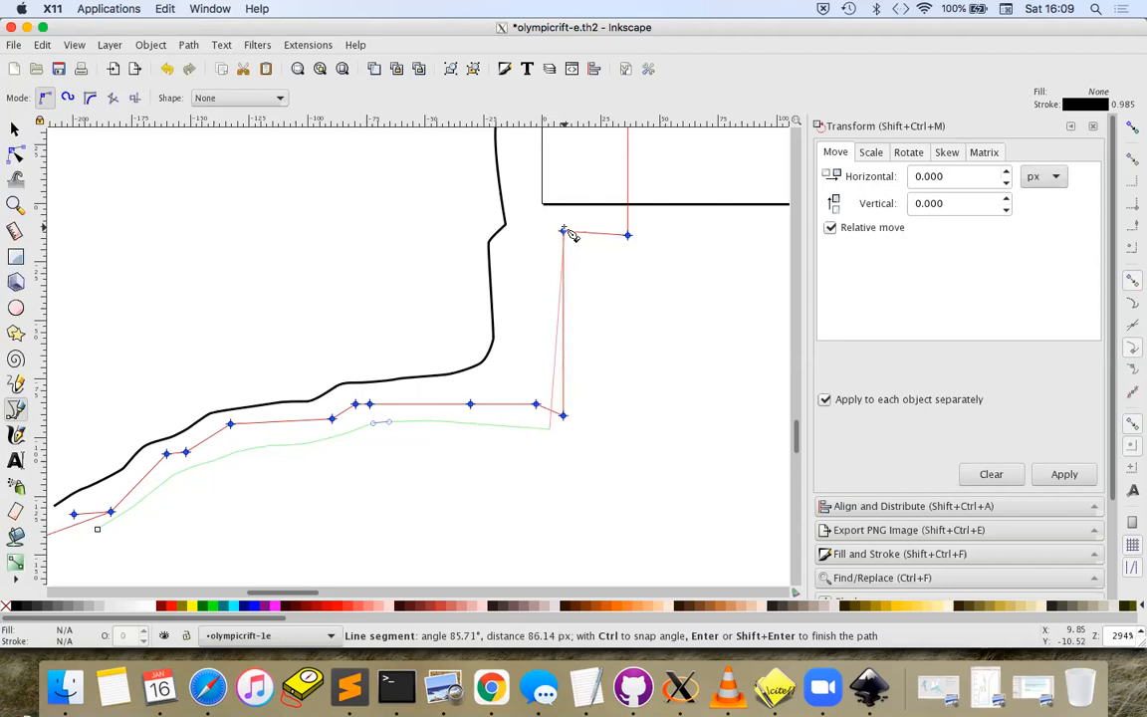
# Continue the second path up the lower drop, along the ledge and up the inner side of the upper drop, finishing it below the top station
pyautogui.click(581, 403)
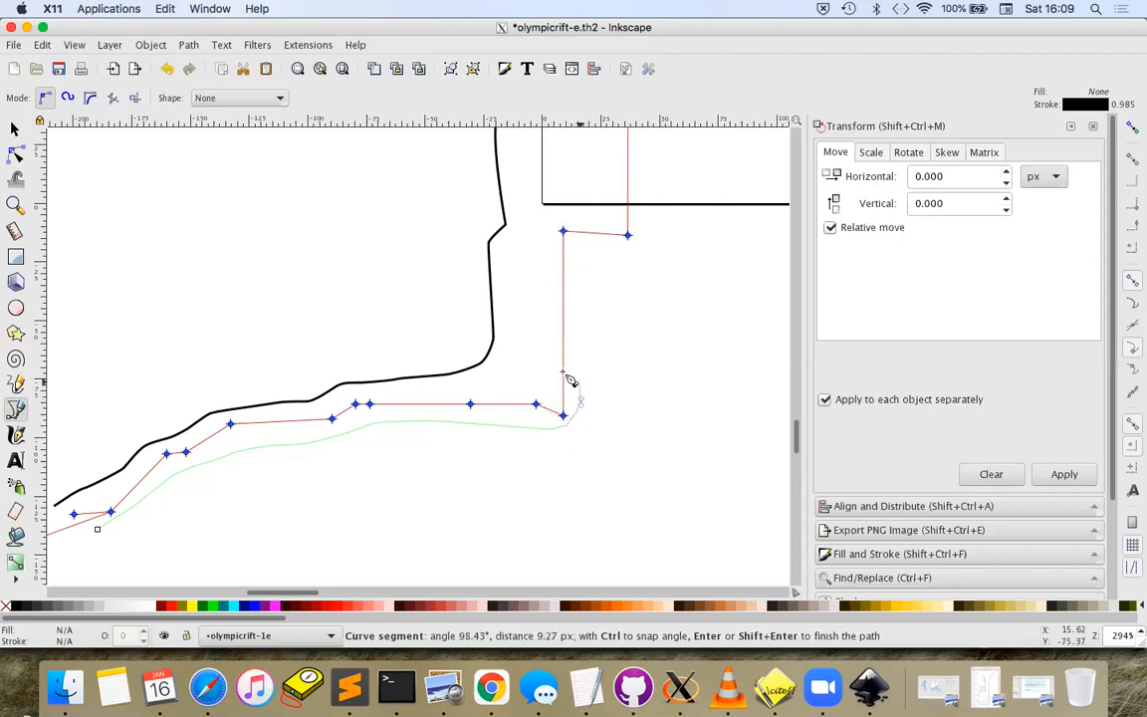
pyautogui.click(570, 354)
pyautogui.click(569, 275)
pyautogui.click(571, 246)
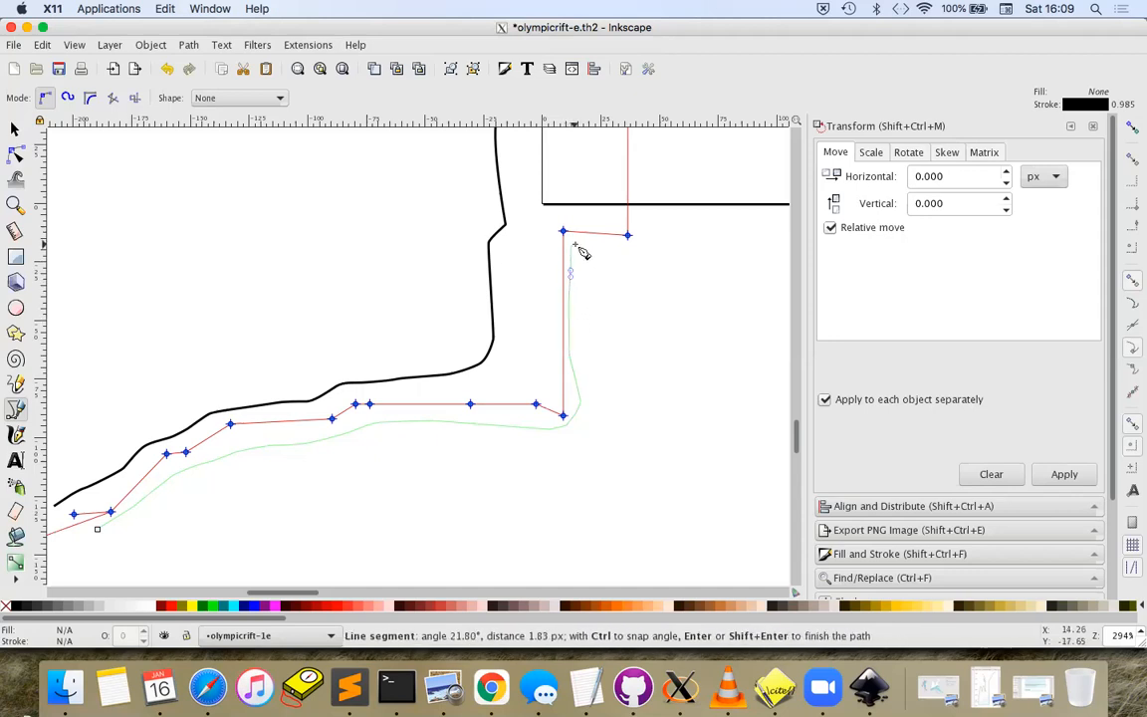
pyautogui.click(633, 244)
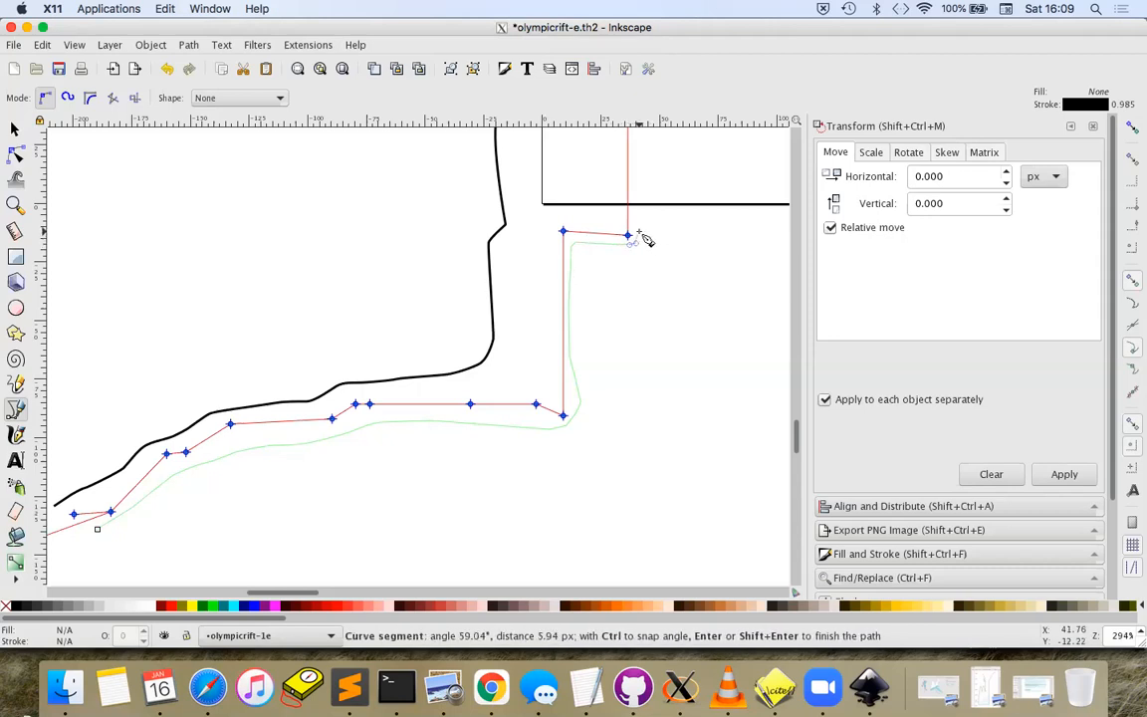
pyautogui.scroll(1, 630, 371)
pyautogui.scroll(3, 631, 370)
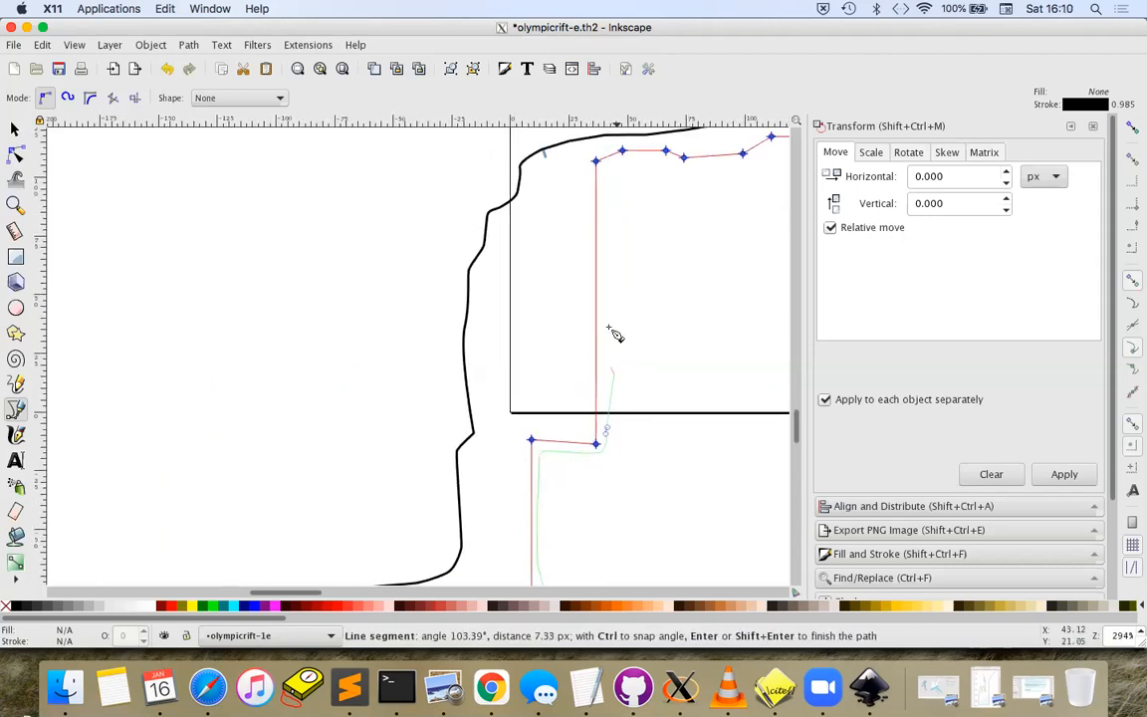
pyautogui.click(612, 303)
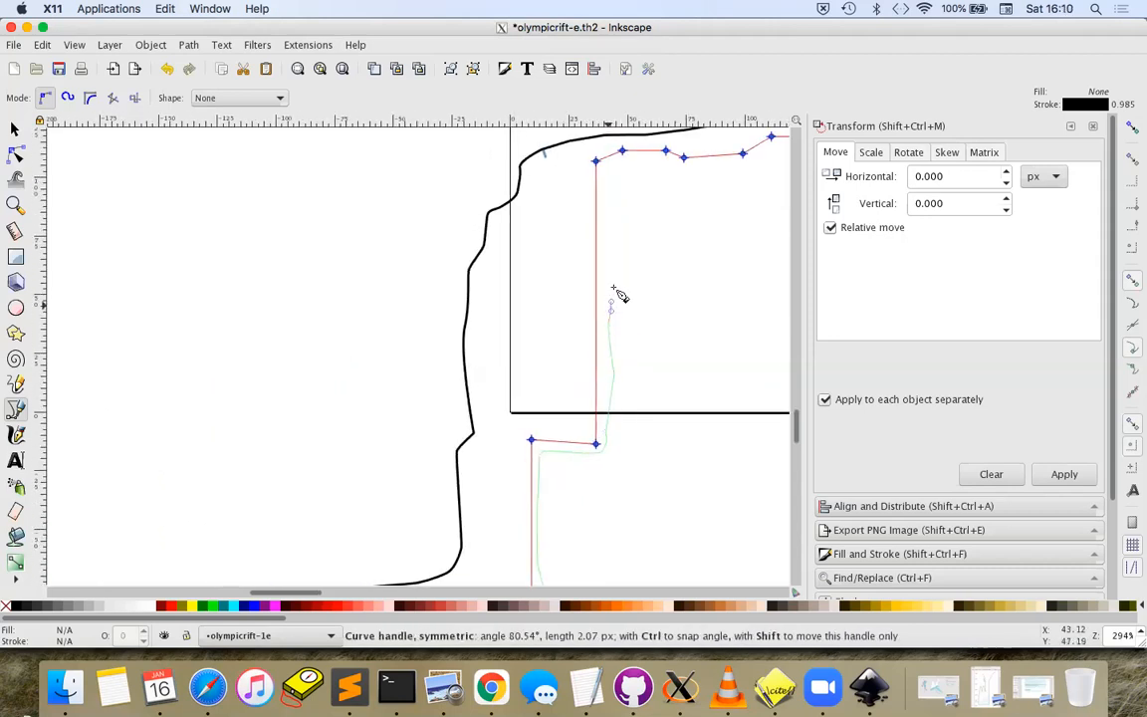
pyautogui.doubleClick(617, 214)
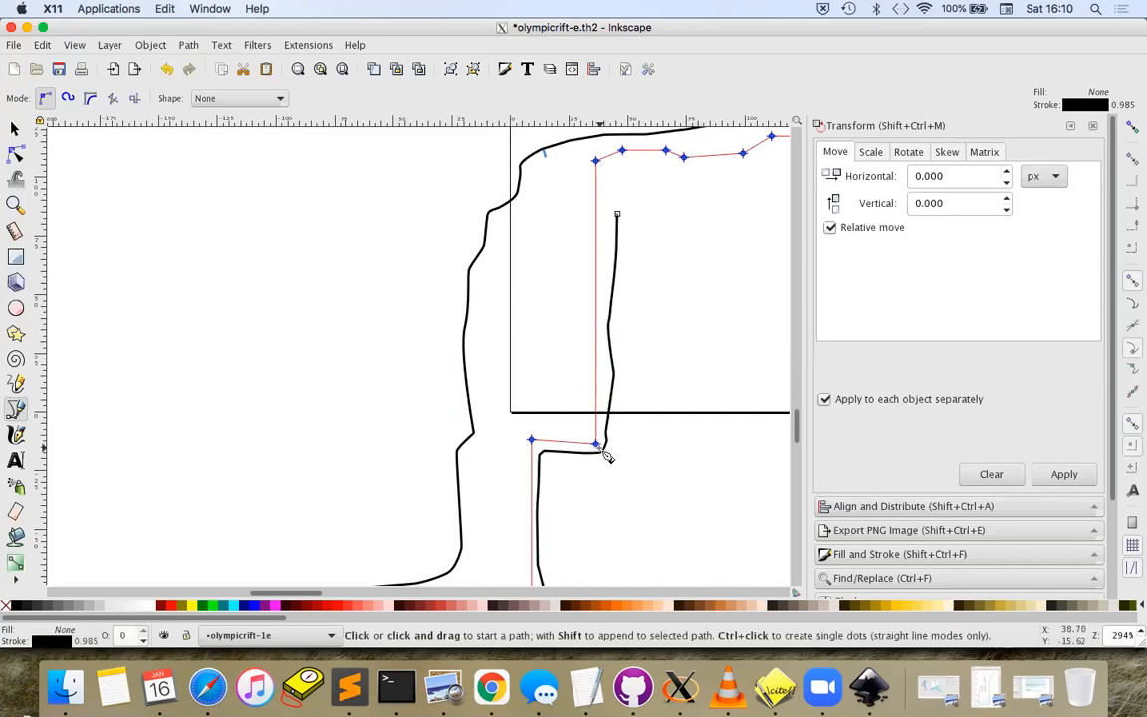
# Switch to Chrome to check the Olympic Rift wall shapes in the EE_2018.svg drawing, and return to Inkscape
pyautogui.click(488, 687)
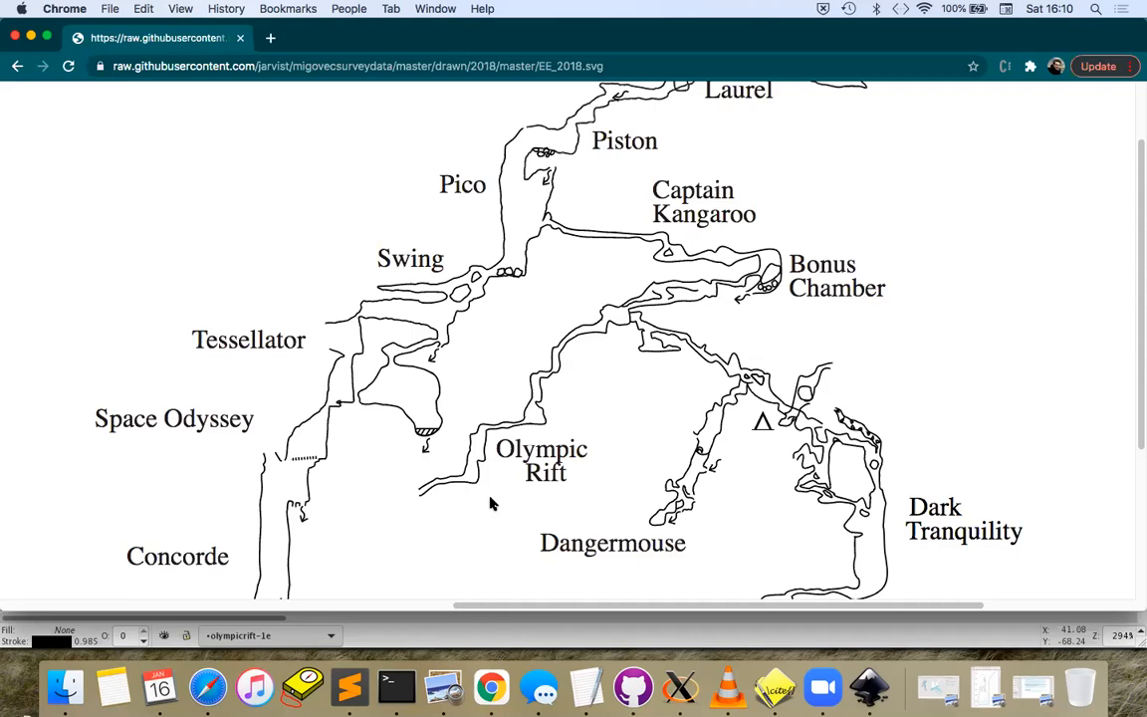
pyautogui.click(776, 635)
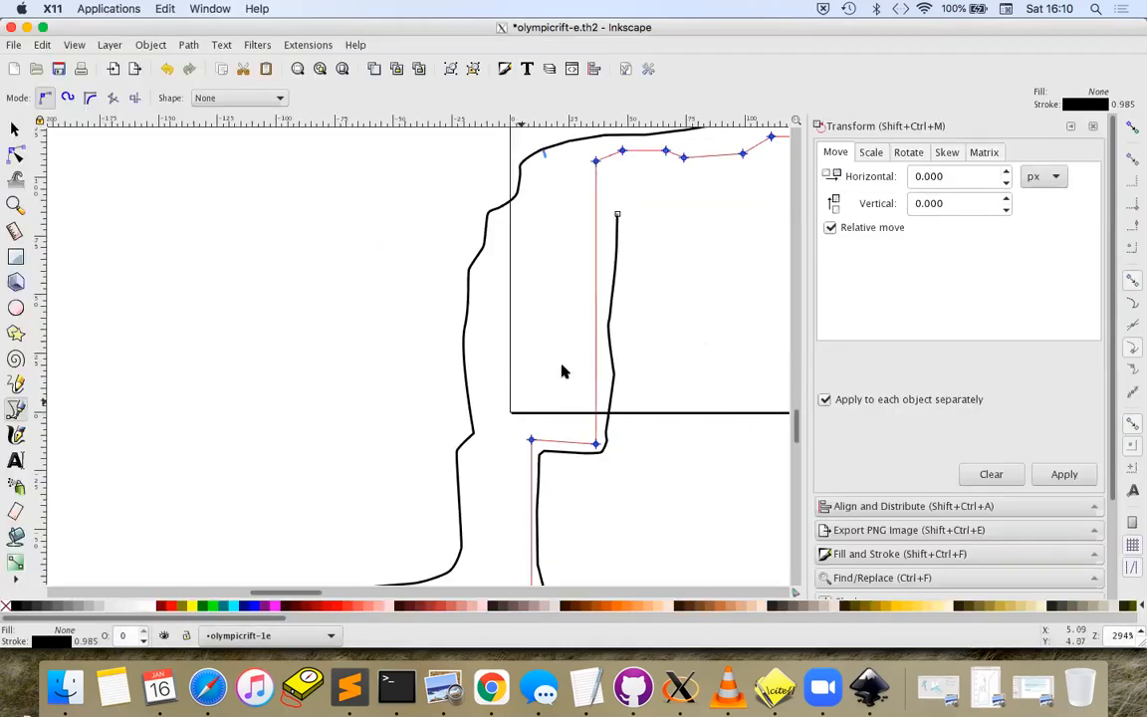
# Continue the inner path around the upper drop's top corner and beneath the upper centreline to its far end, making it about 418 px wide and 278 px high
pyautogui.moveTo(573, 318); pyautogui.dragTo(313, 525)
pyautogui.scroll(1, 376, 440)
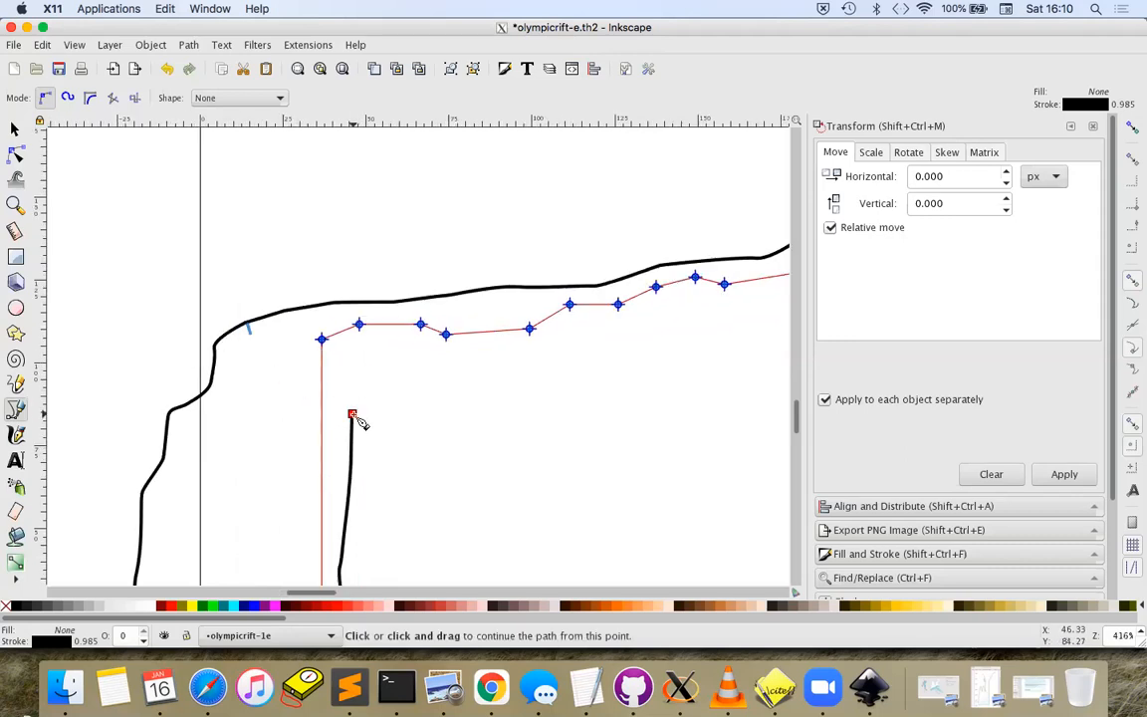
pyautogui.moveTo(568, 426); pyautogui.dragTo(372, 441)
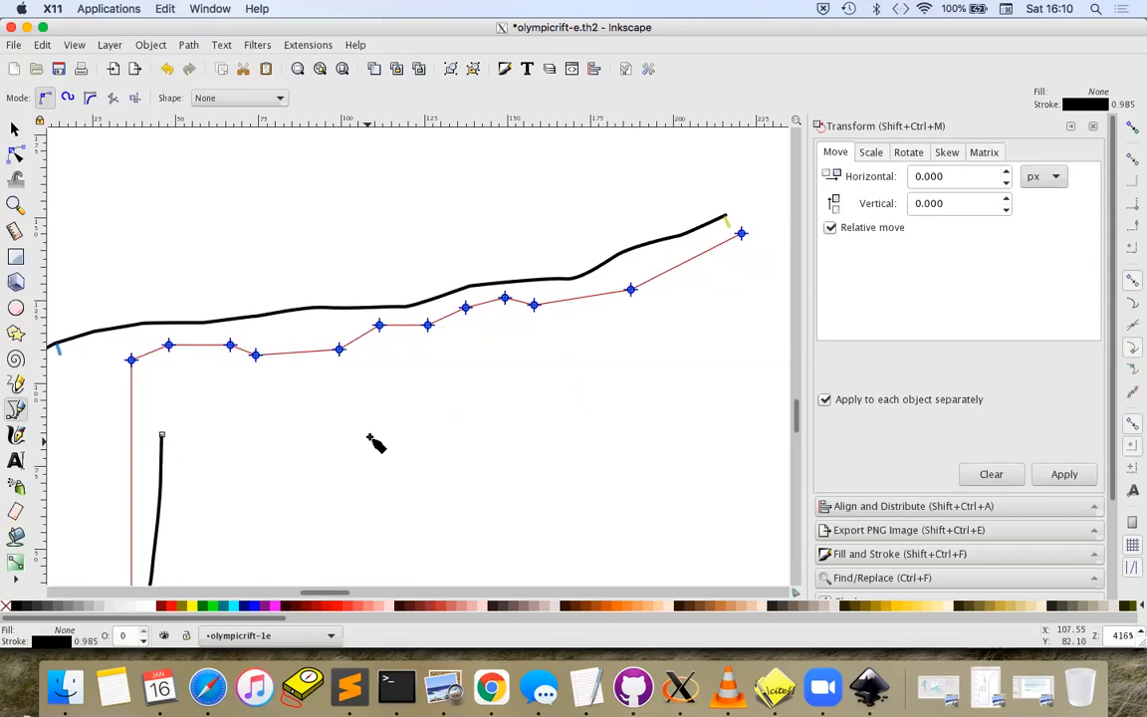
pyautogui.click(162, 436)
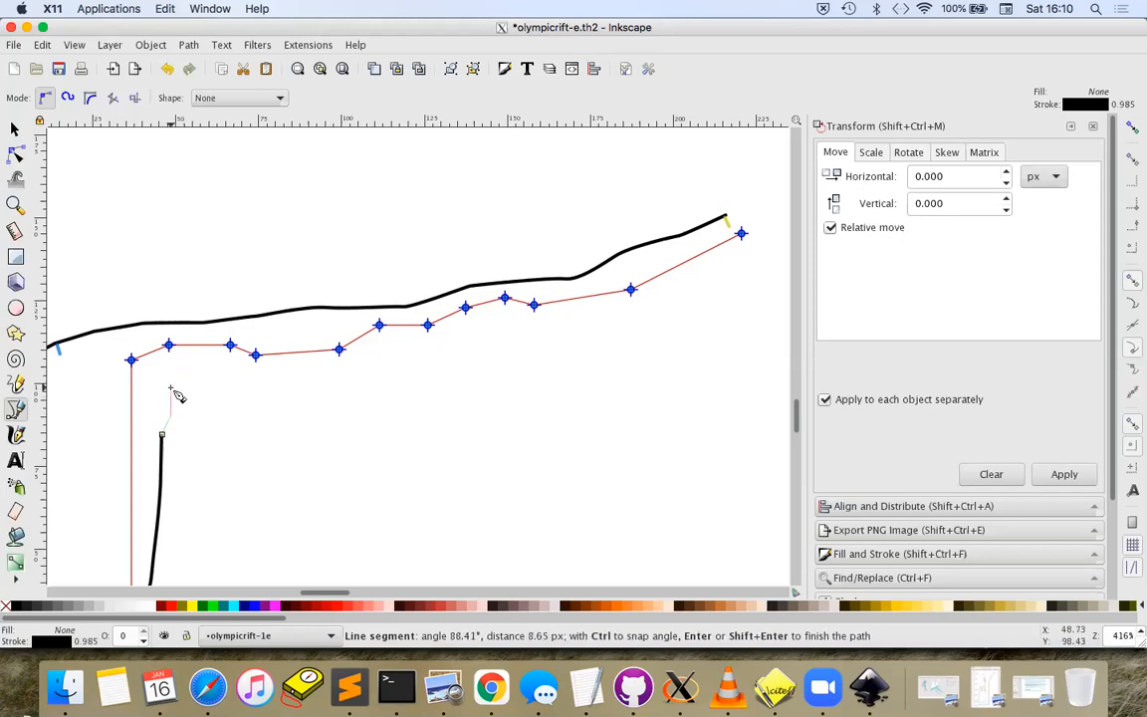
pyautogui.click(183, 384)
pyautogui.moveTo(269, 379); pyautogui.dragTo(324, 369)
pyautogui.moveTo(360, 366); pyautogui.dragTo(377, 362)
pyautogui.moveTo(414, 352); pyautogui.dragTo(520, 339)
pyautogui.moveTo(552, 336); pyautogui.dragTo(568, 332)
pyautogui.moveTo(650, 320); pyautogui.dragTo(659, 318)
pyautogui.moveTo(667, 309); pyautogui.dragTo(678, 307)
pyautogui.click(766, 257)
pyautogui.press('Return')
pyautogui.click(15, 129)
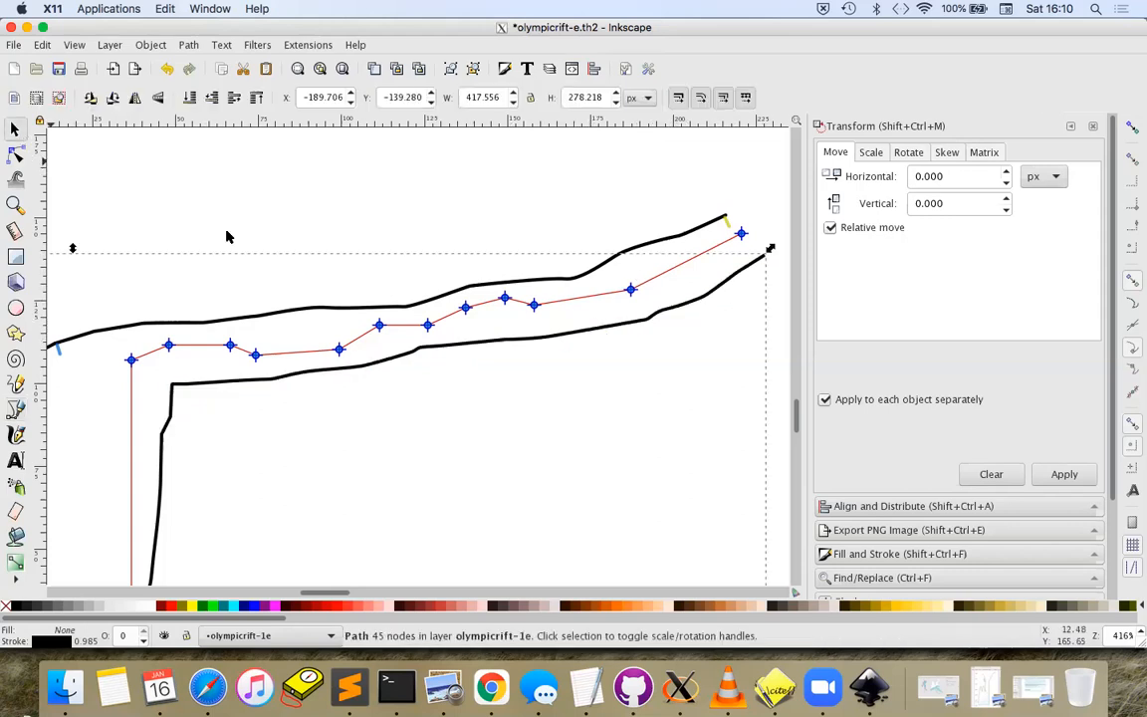
# Select the finished inner path and the outer path of the drops together, and set their Therion line type to wall with Drop Style enabled
pyautogui.scroll(-2, 388, 333)
pyautogui.scroll(-1, 388, 332)
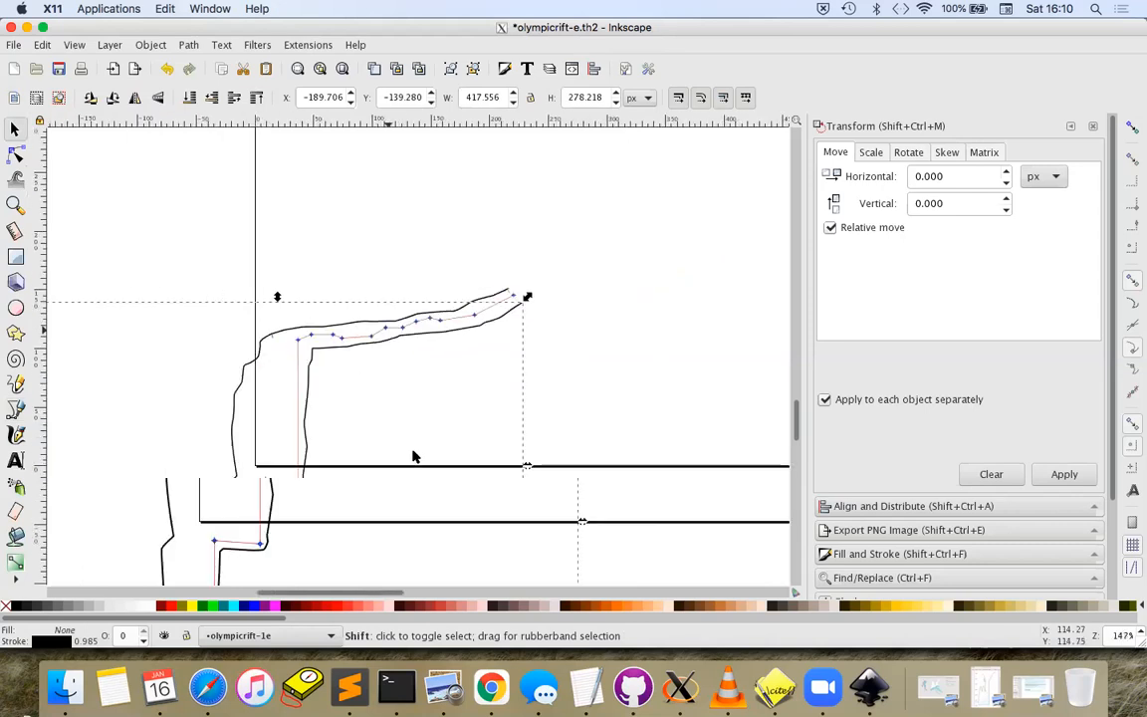
pyautogui.scroll(-3, 403, 465)
pyautogui.moveTo(367, 471); pyautogui.dragTo(604, 442)
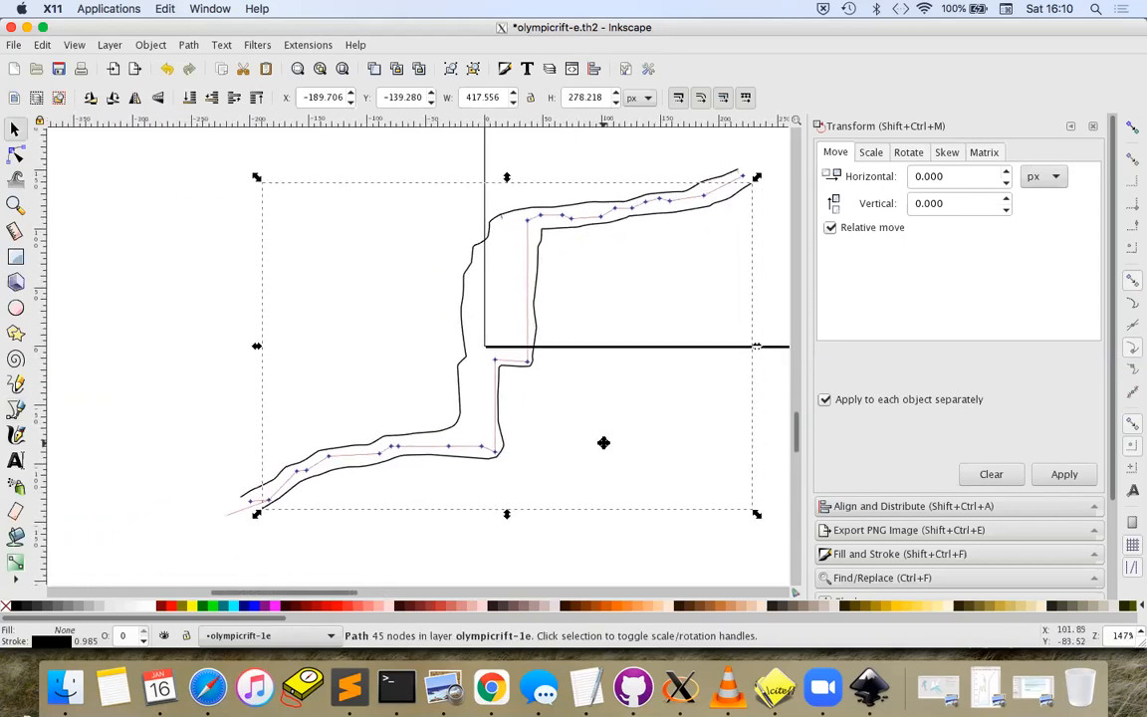
pyautogui.keyDown('shift'); pyautogui.click(464, 346); pyautogui.keyUp('shift')
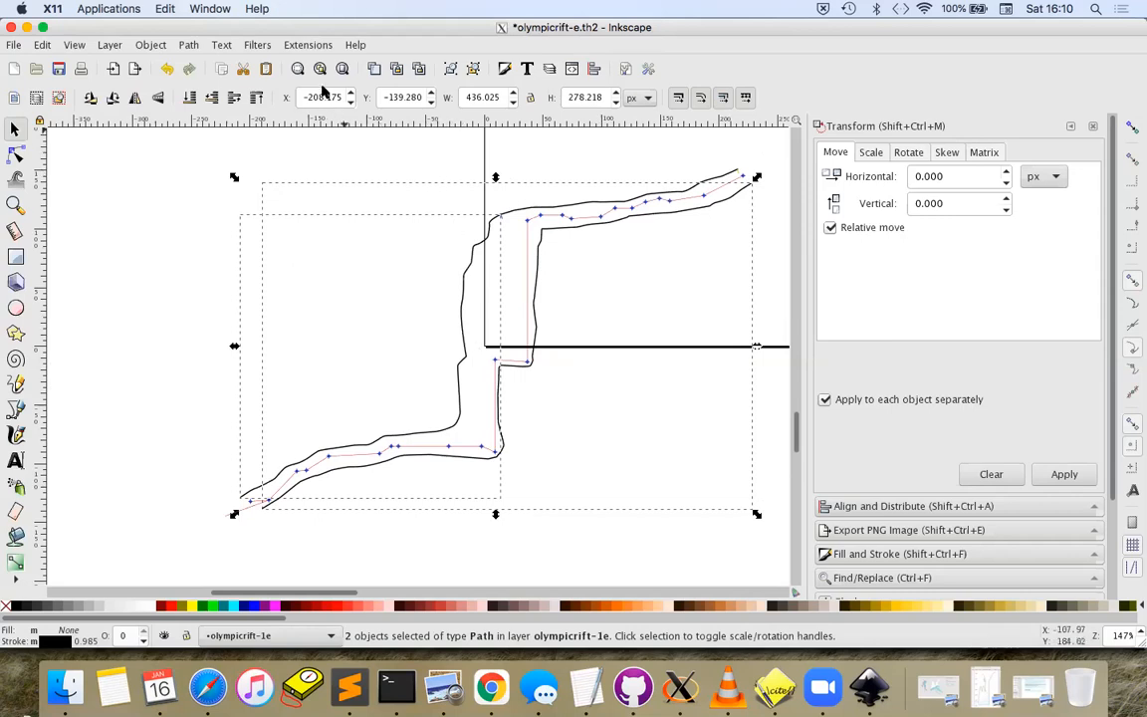
pyautogui.click(289, 46)
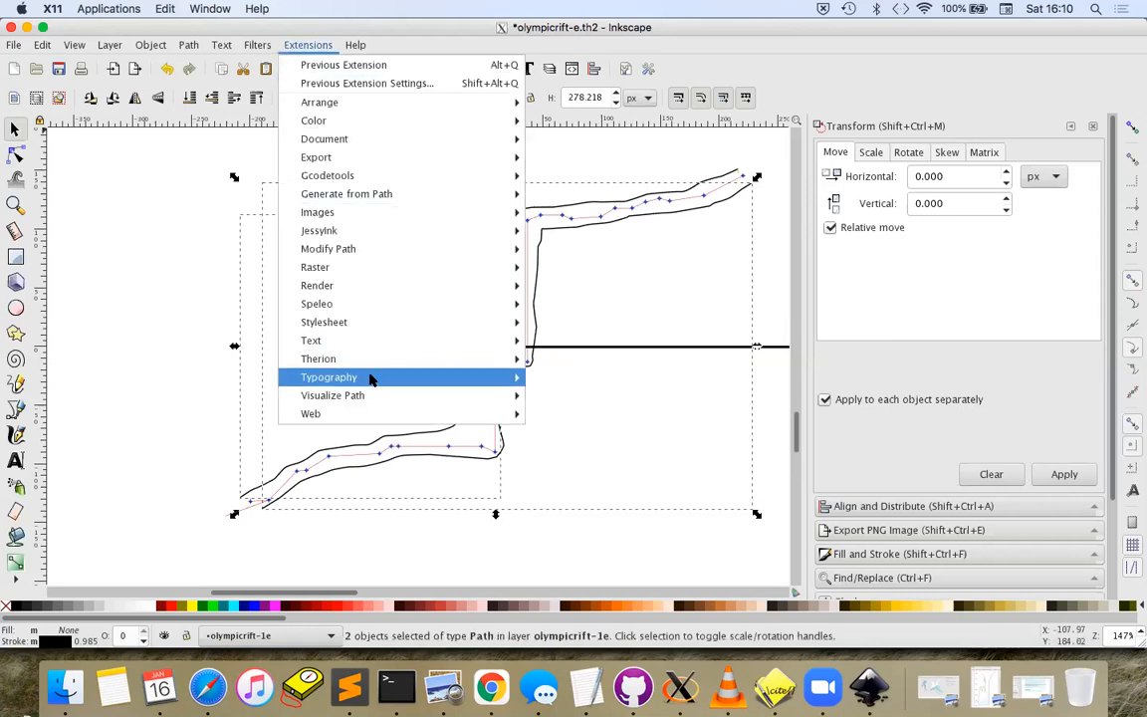
pyautogui.moveTo(523, 360)
pyautogui.click(558, 356)
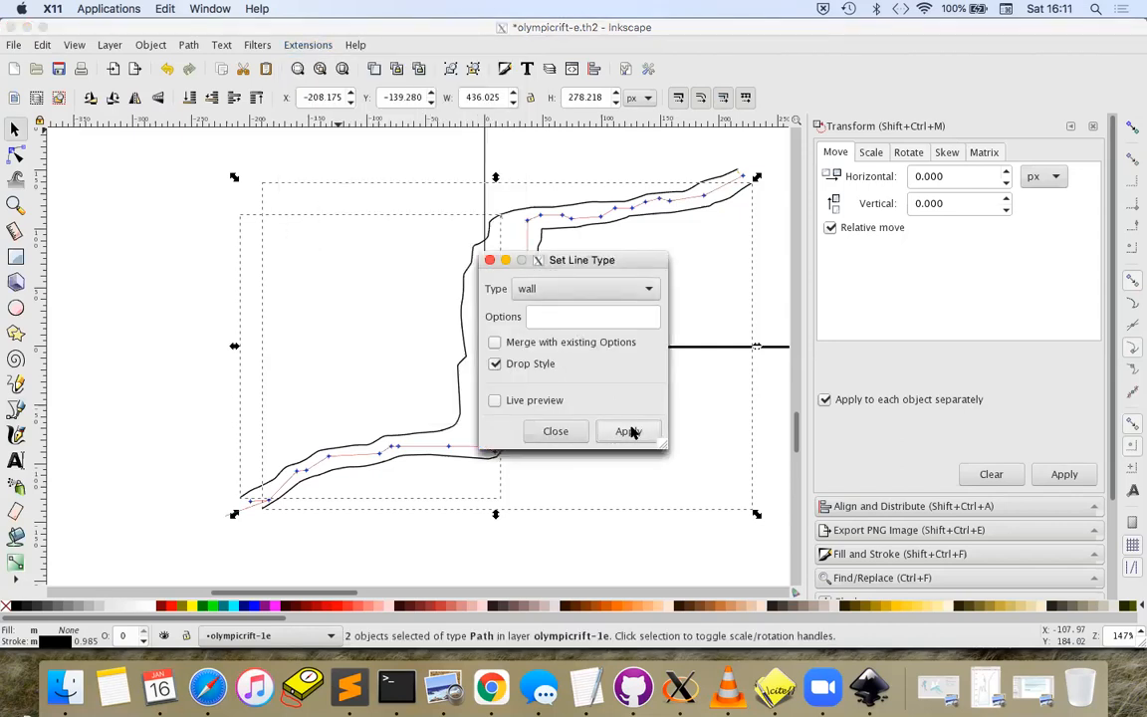
pyautogui.click(630, 431)
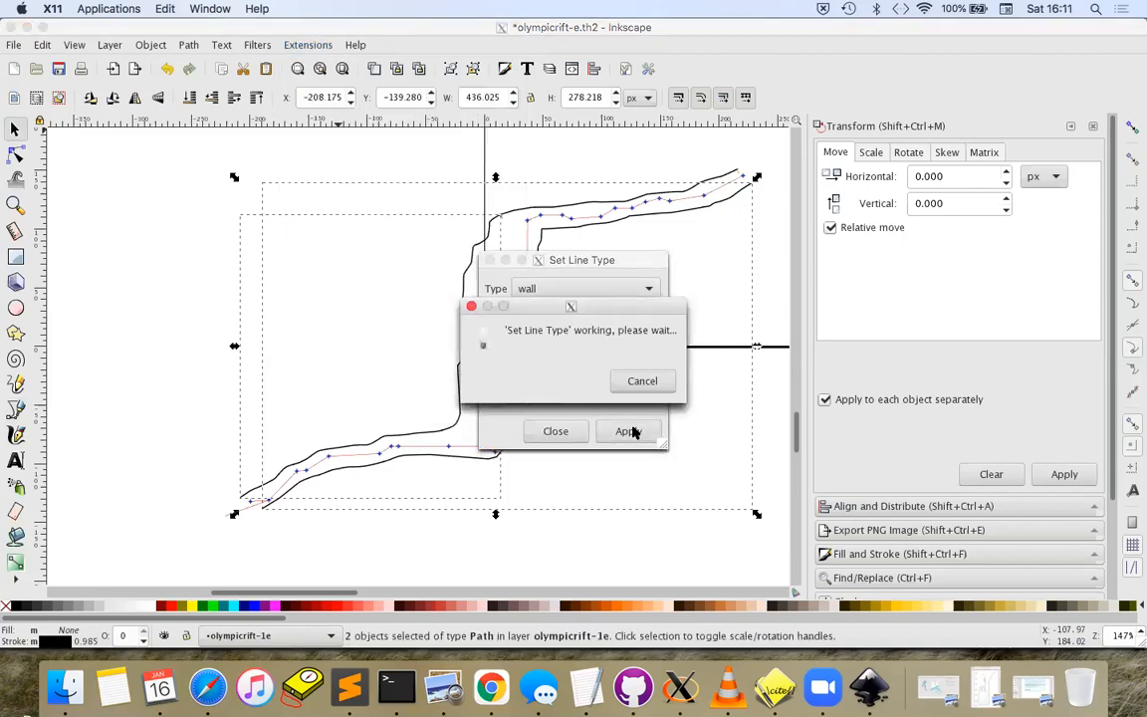
pyautogui.click(555, 431)
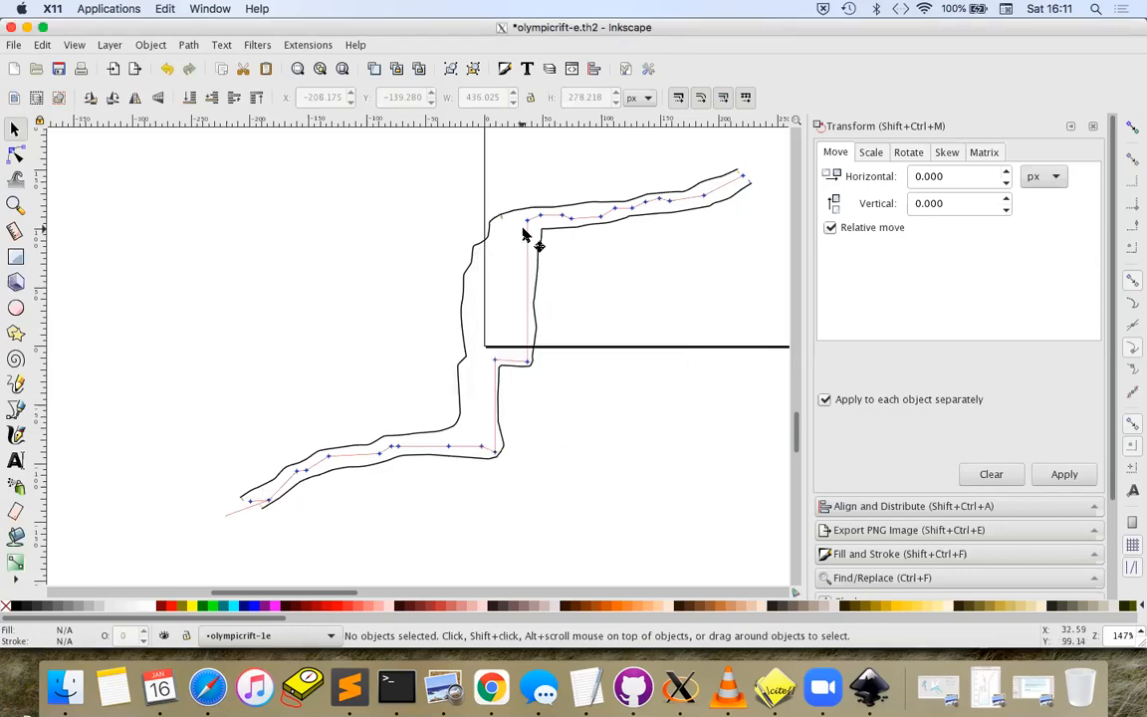
# Join the end nodes of the upper passage's roof line and the outer drop line where they meet, making one continuous wall
pyautogui.scroll(3, 510, 222)
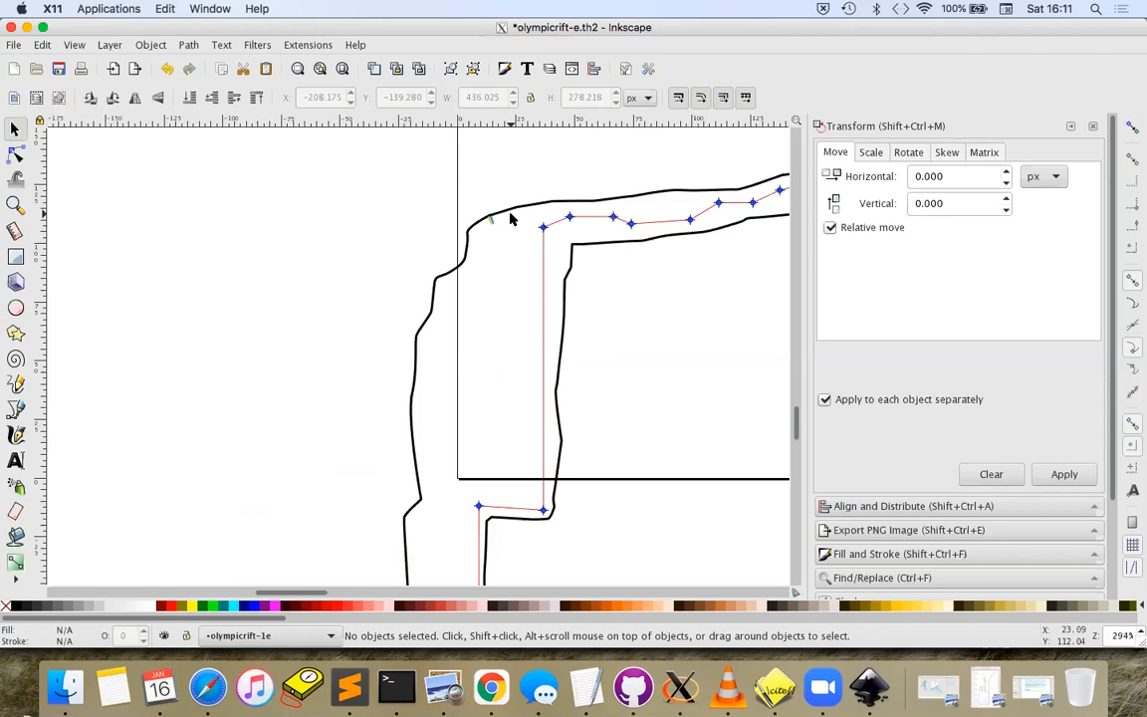
pyautogui.click(483, 224)
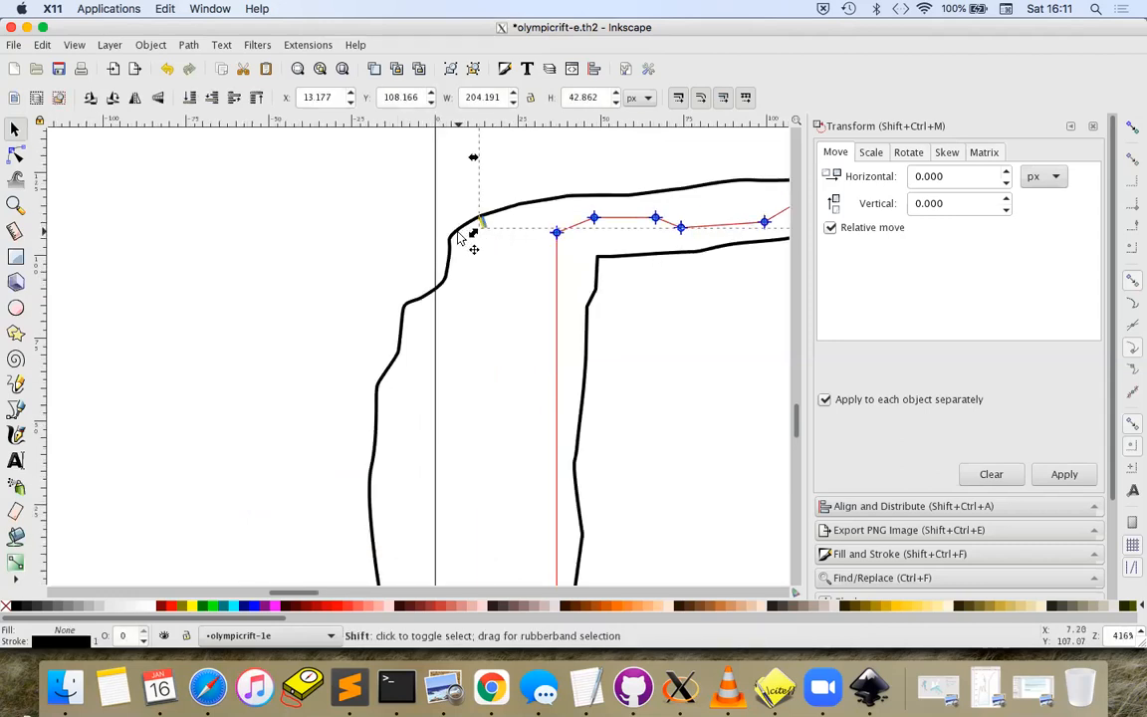
pyautogui.click(533, 200)
pyautogui.click(479, 219)
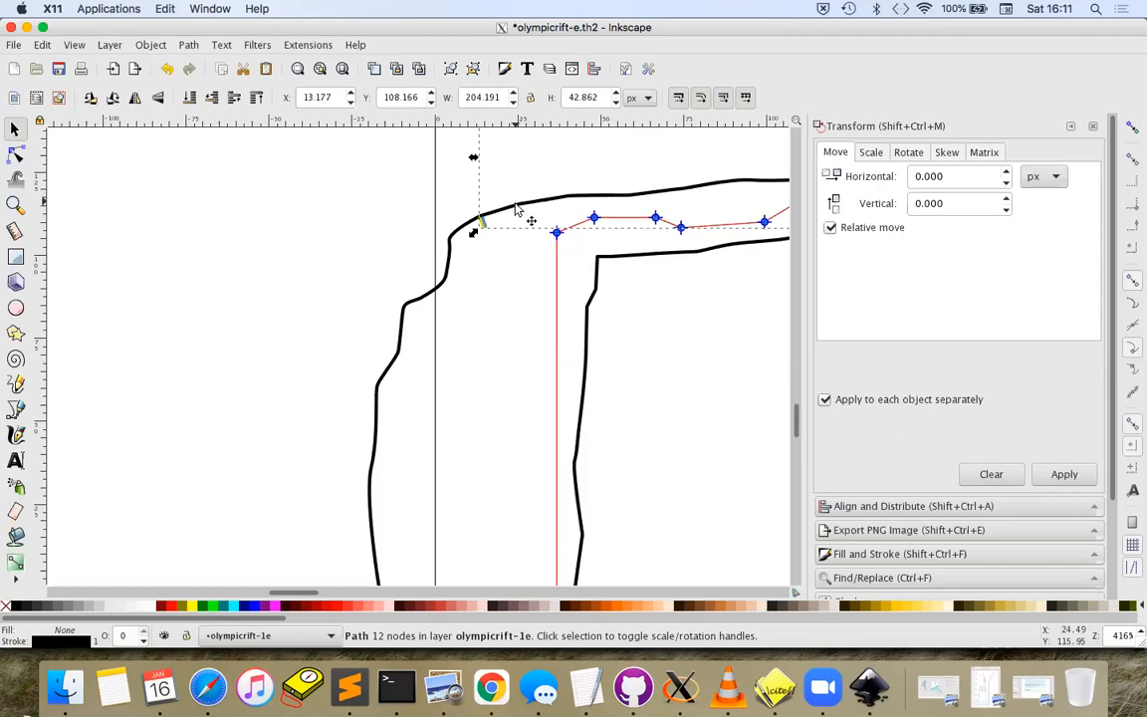
pyautogui.keyDown('shift'); pyautogui.click(444, 289); pyautogui.keyUp('shift')
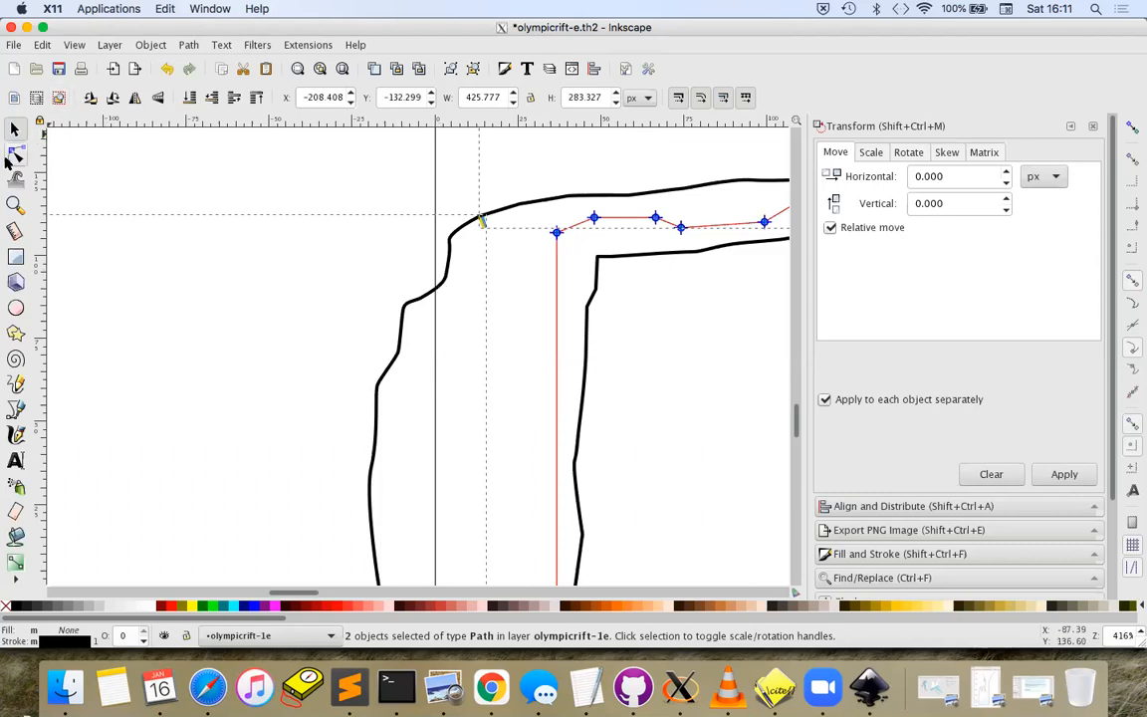
pyautogui.click(15, 157)
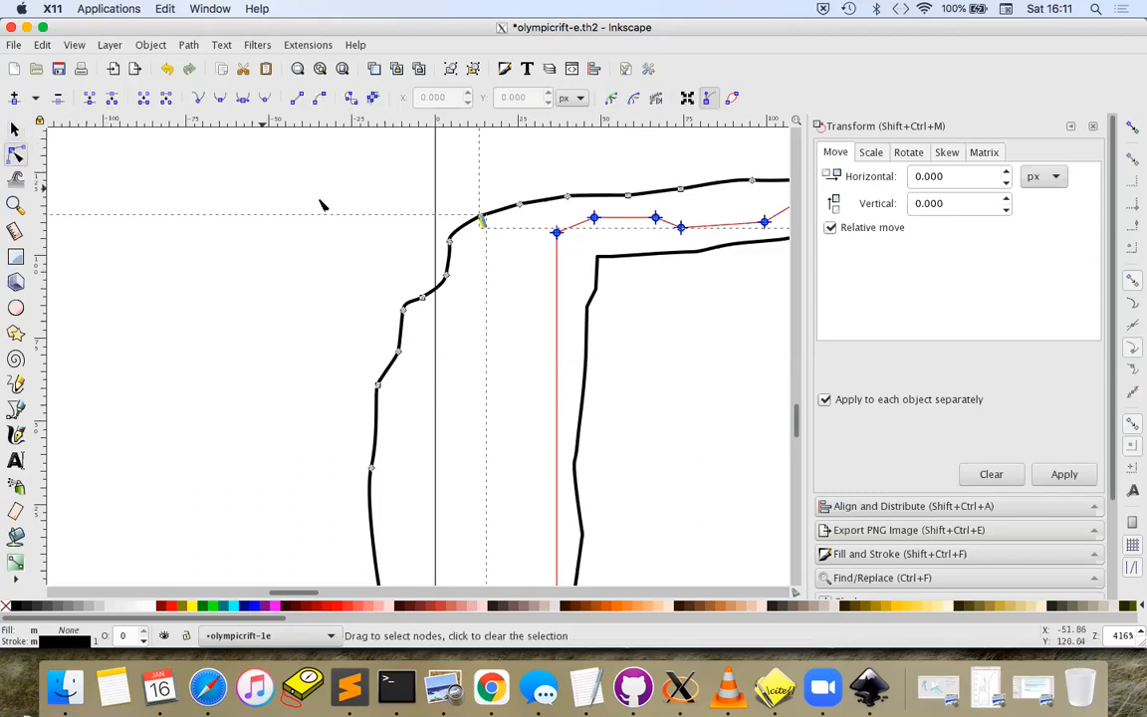
pyautogui.moveTo(418, 181); pyautogui.dragTo(490, 233)
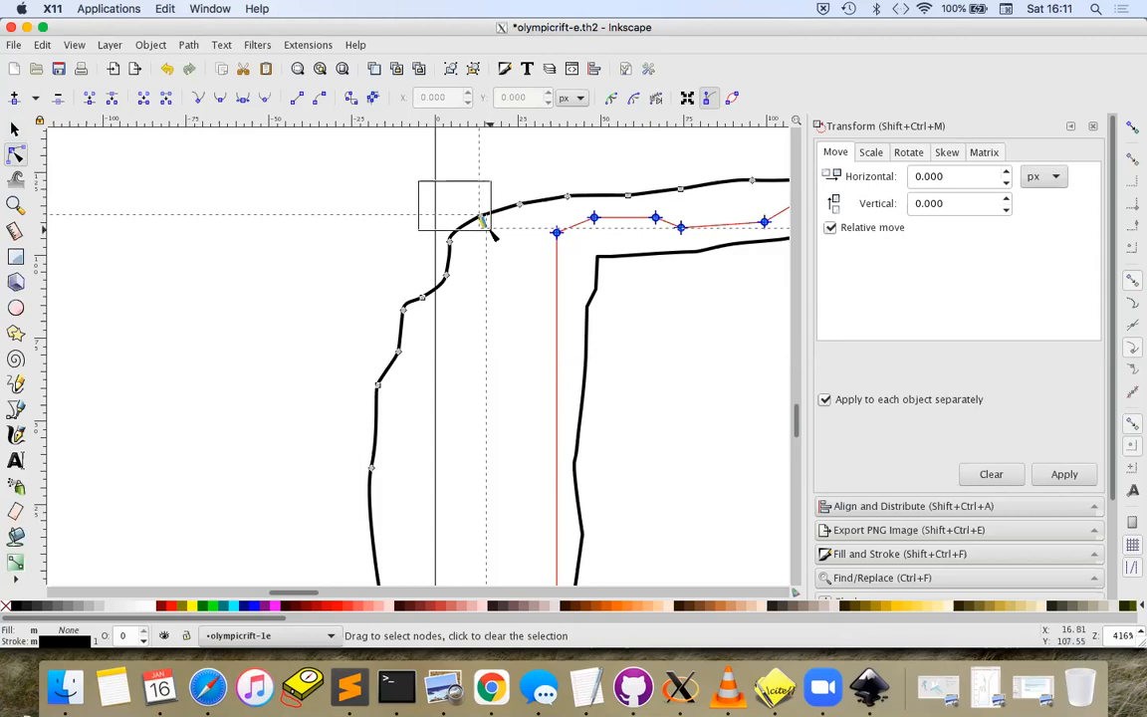
pyautogui.moveTo(490, 232); pyautogui.dragTo(489, 231)
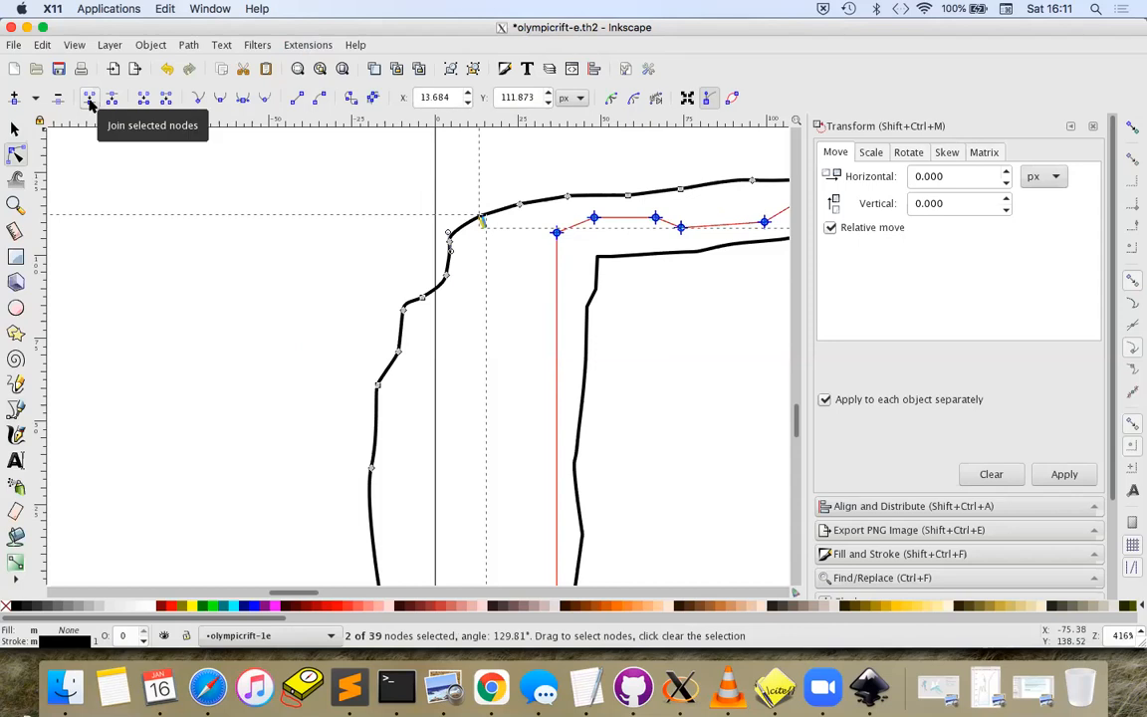
pyautogui.click(90, 104)
pyautogui.click(15, 130)
pyautogui.click(319, 211)
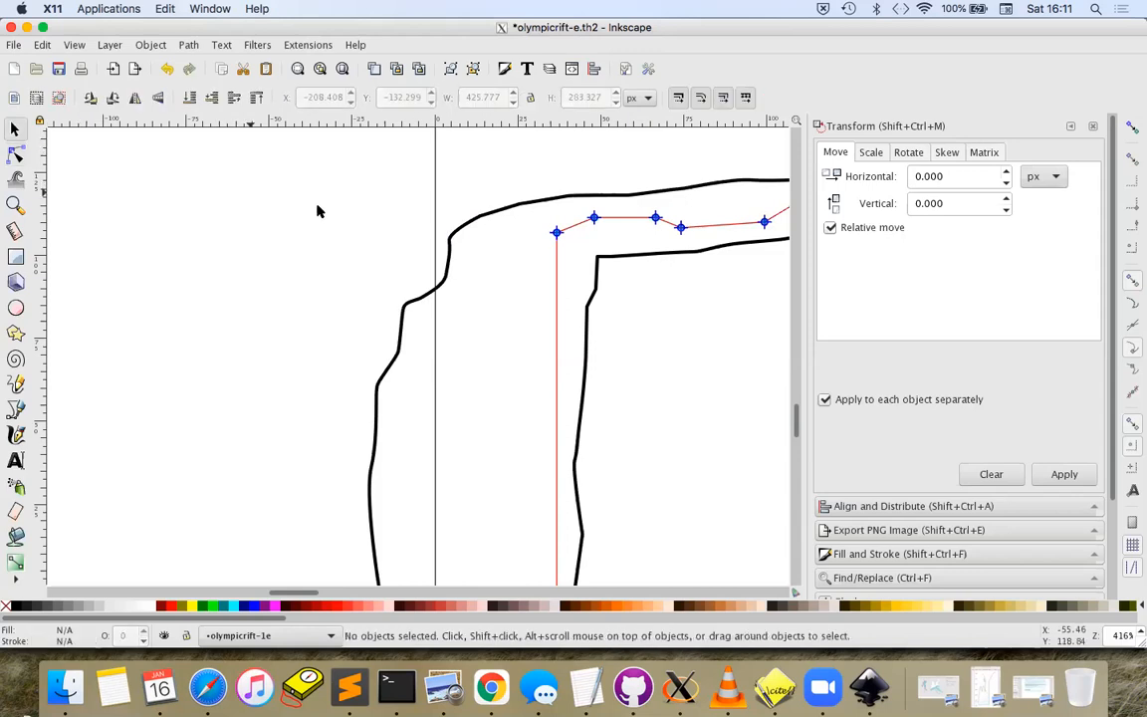
# Check the joined outer wall's title in its object properties
pyautogui.hscroll(4, 368, 238)
pyautogui.scroll(1, 369, 238)
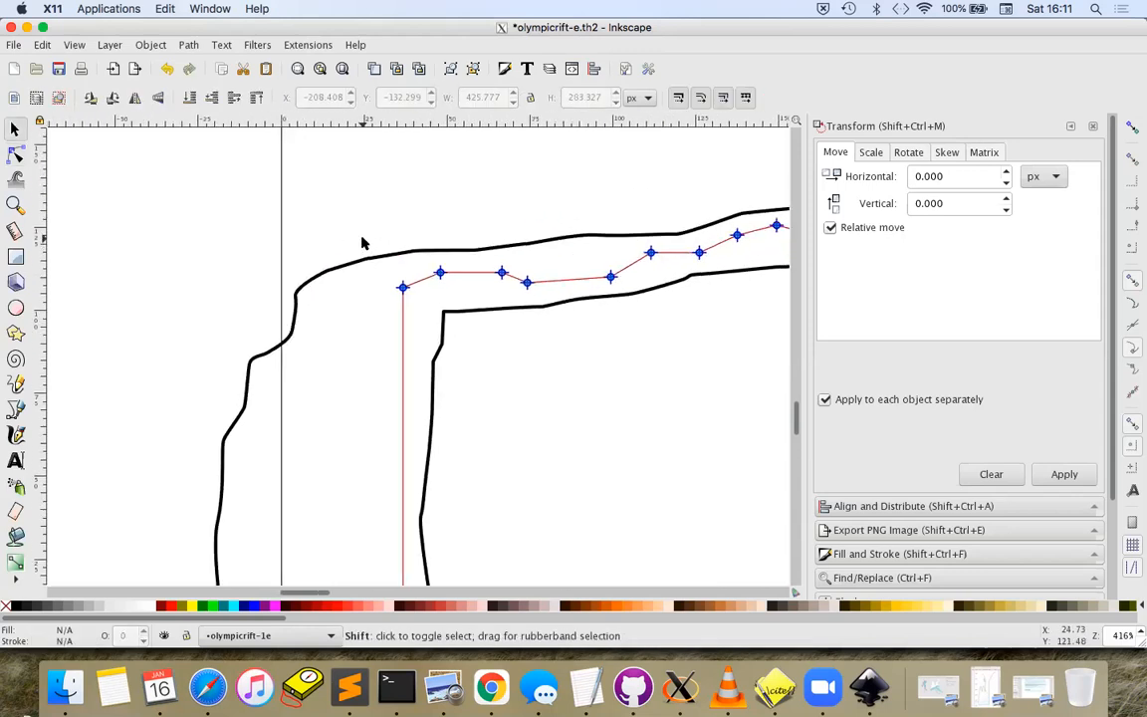
pyautogui.scroll(-1, 363, 243)
pyautogui.click(343, 270)
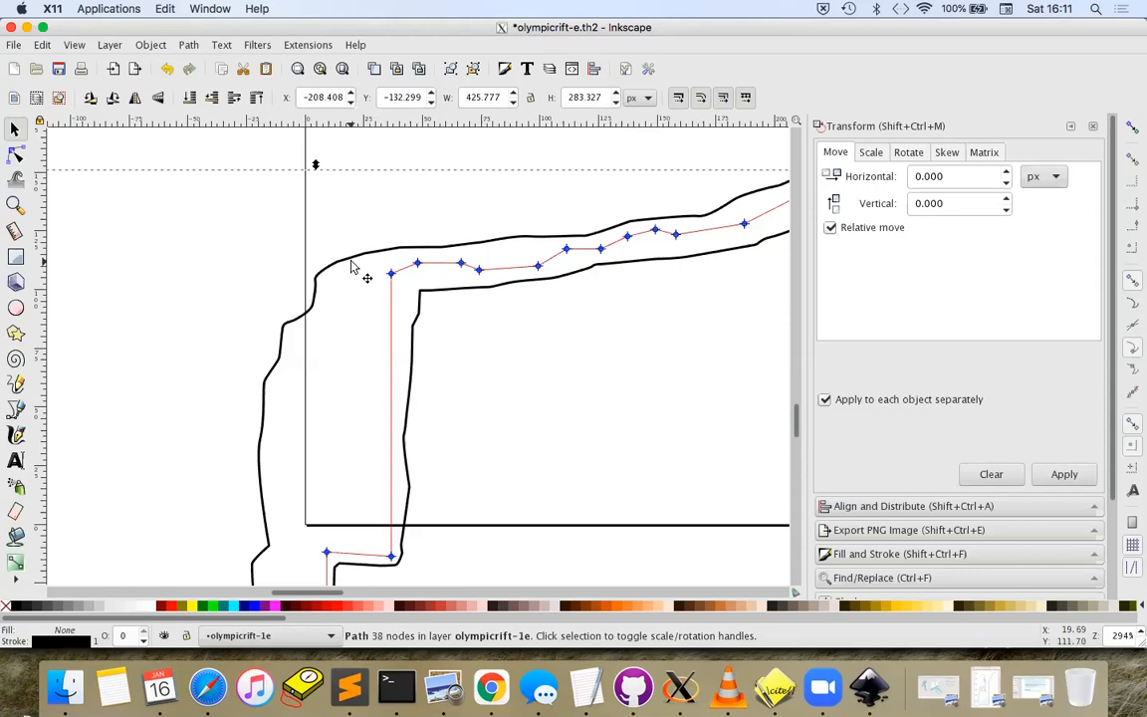
pyautogui.press('ctrl')
pyautogui.press('shift')
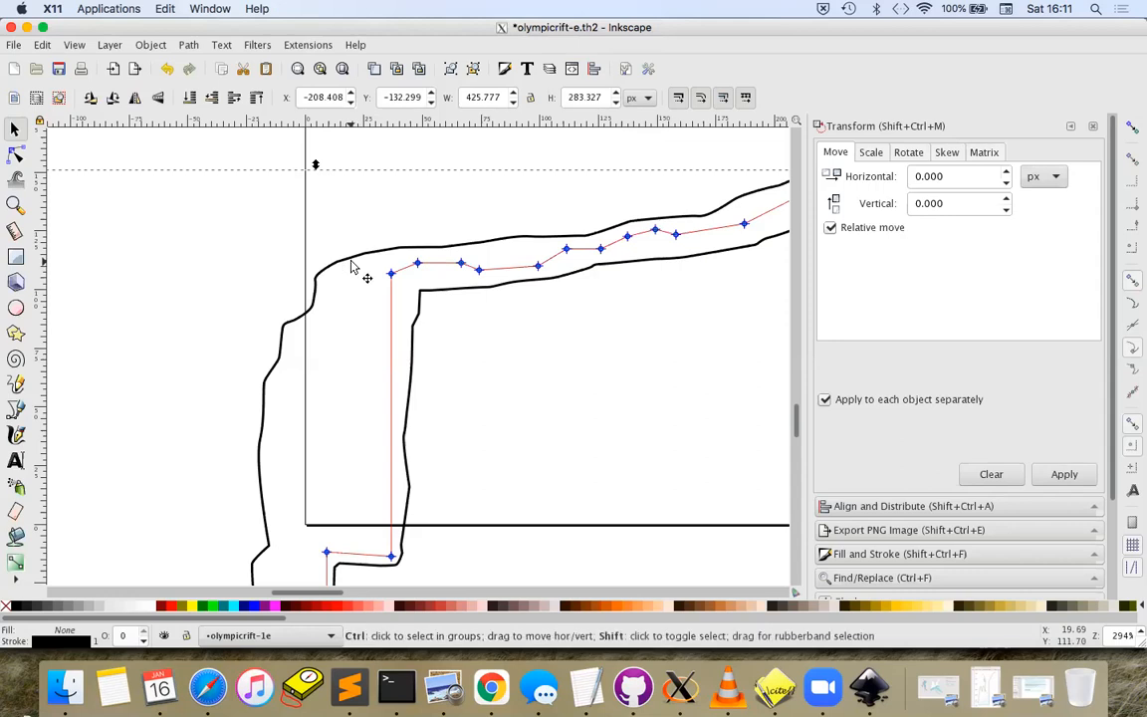
pyautogui.hotkey('ctrl', 'shift', 'o')
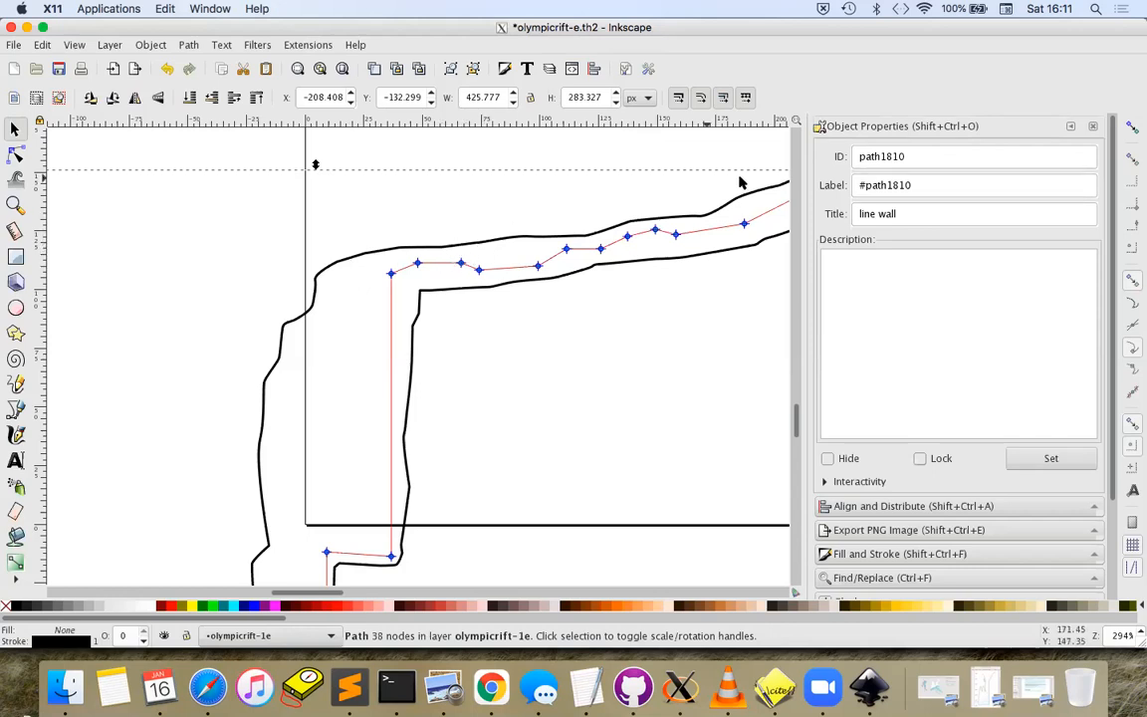
pyautogui.click(904, 216)
pyautogui.tripleClick(904, 215)
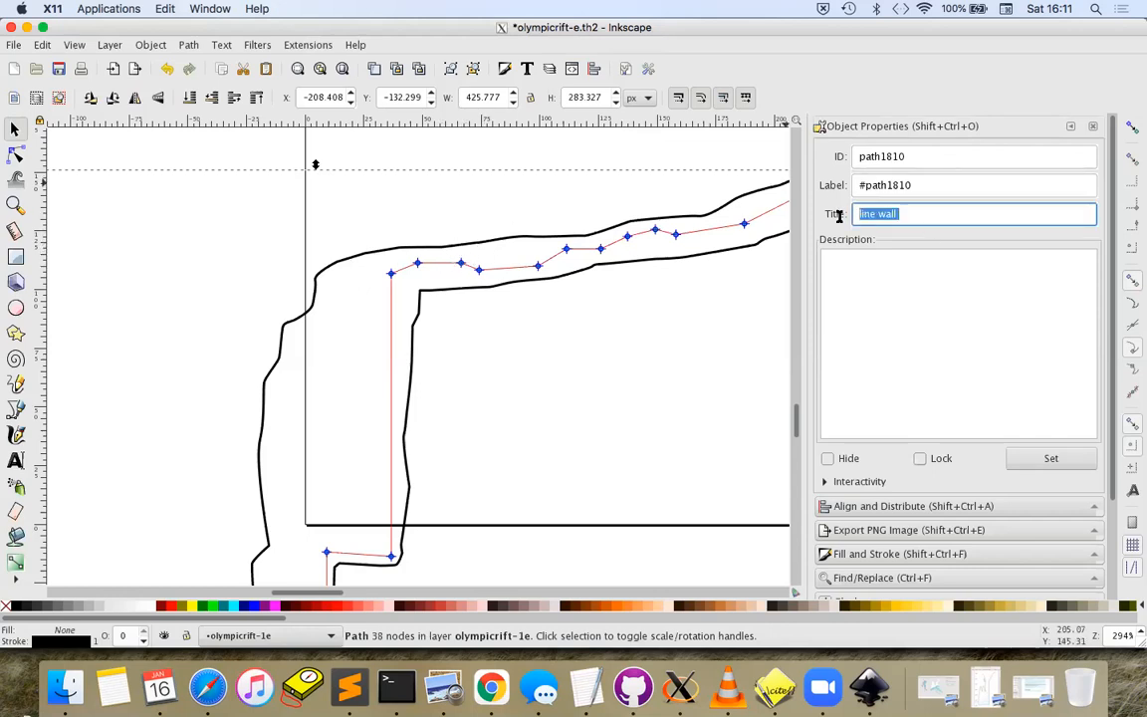
# Deselect the wall and save olympicrift-e.th2, keeping its current file format
pyautogui.click(614, 284)
pyautogui.click(60, 67)
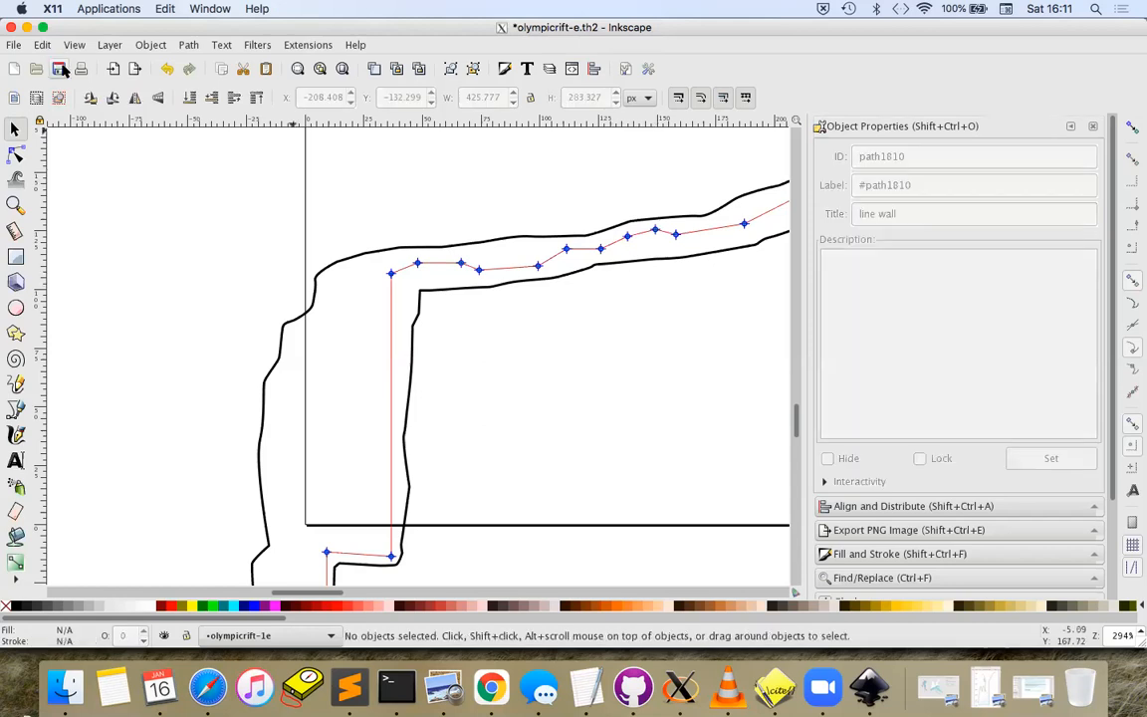
pyautogui.click(612, 423)
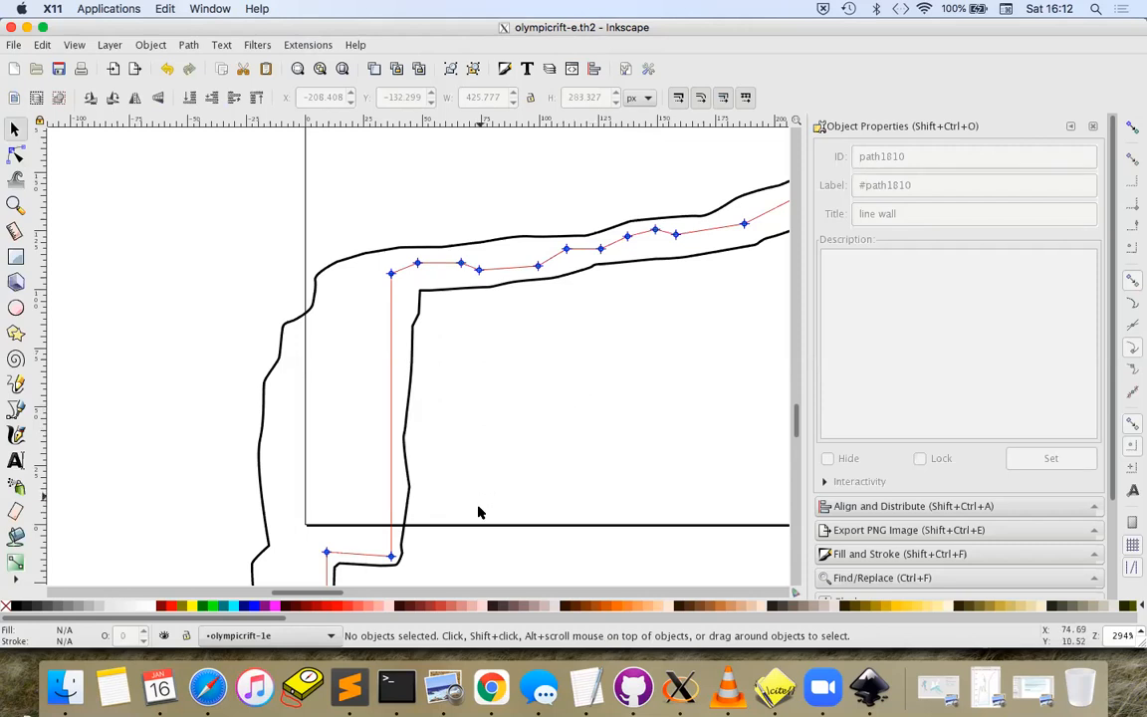
# Switch to Sublime Text and review the olympicrift-e.th2 input and the m-all-e extended map containing olympicrift-1e in olympicrift.th
pyautogui.click(364, 684)
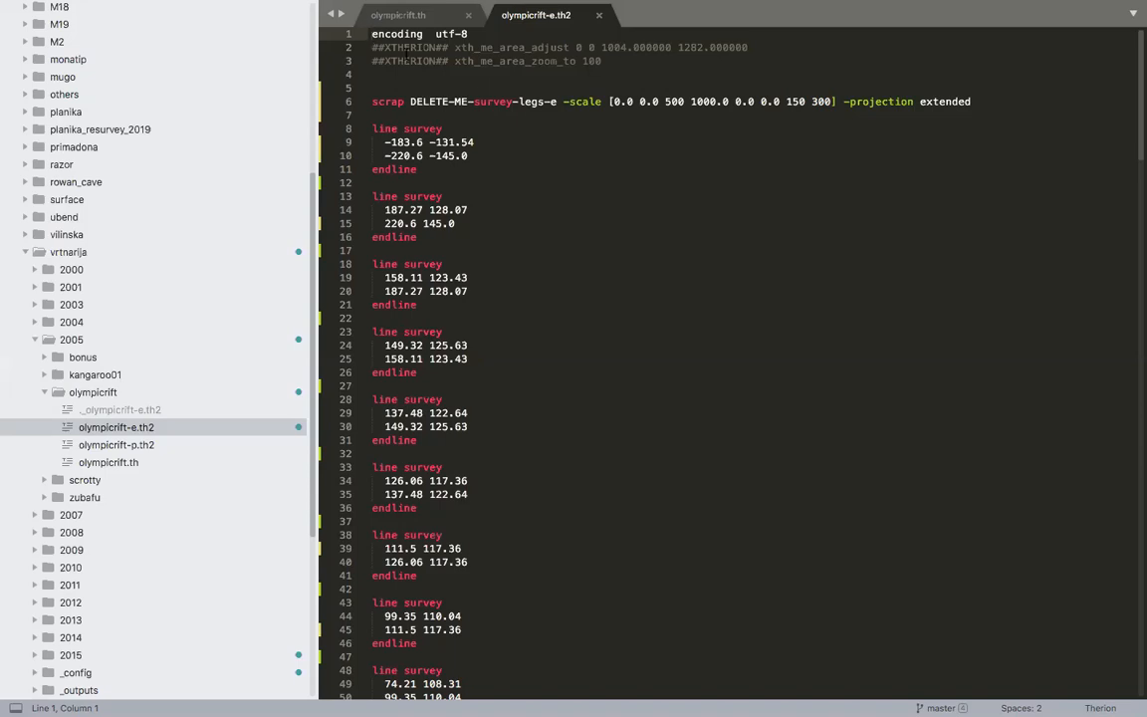
pyautogui.hotkey('ctrl', 'Tab')
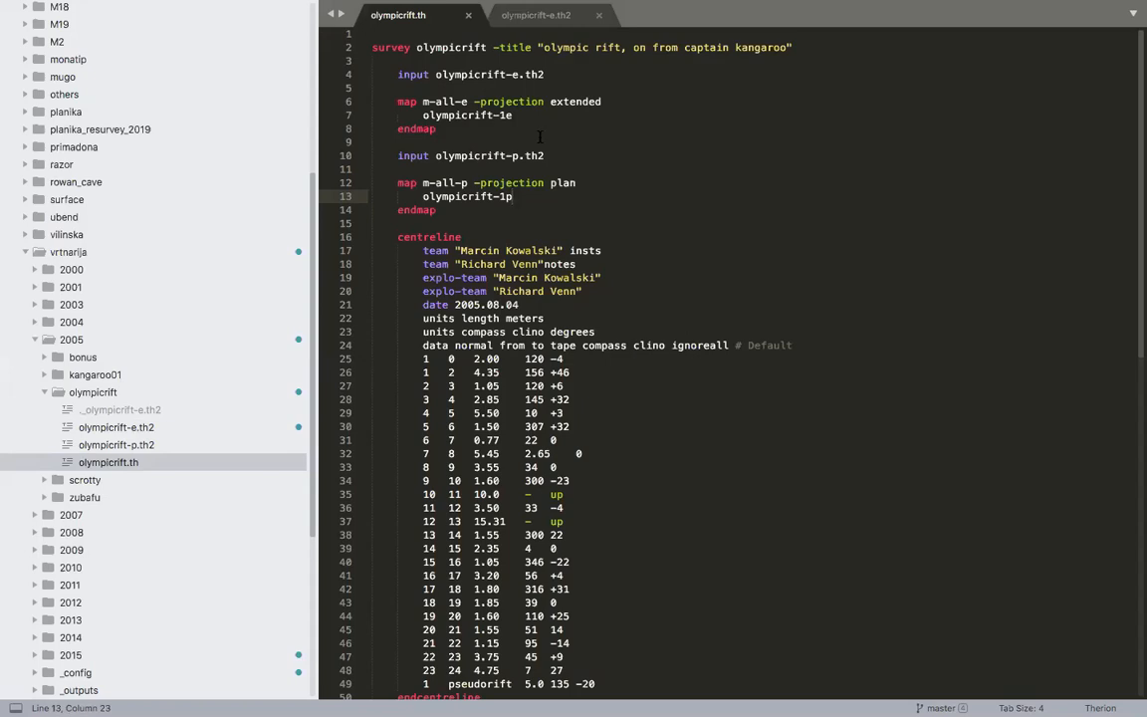
pyautogui.moveTo(398, 74); pyautogui.dragTo(553, 71)
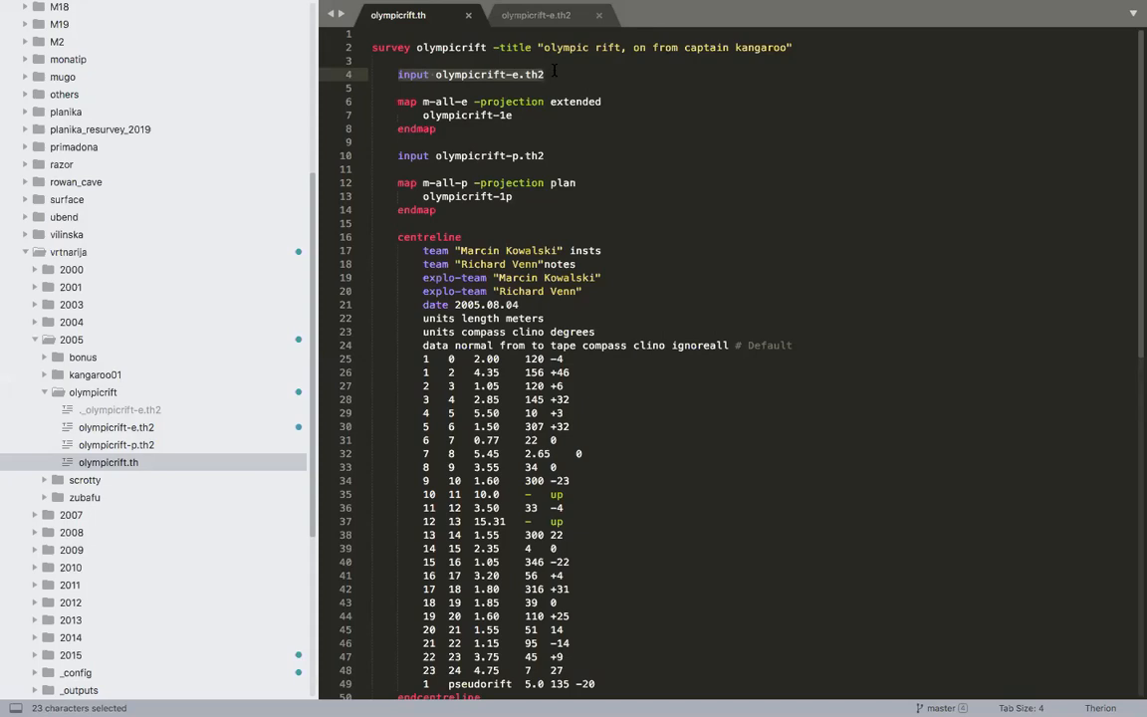
pyautogui.click(556, 114)
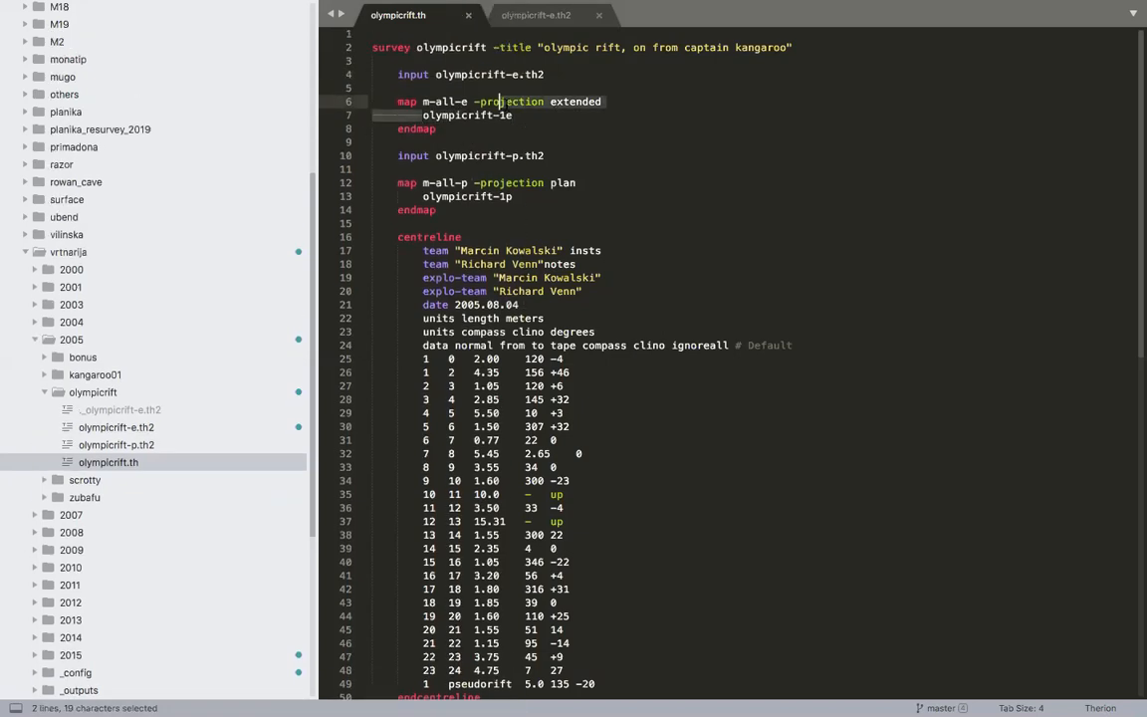
pyautogui.moveTo(424, 115); pyautogui.dragTo(512, 115)
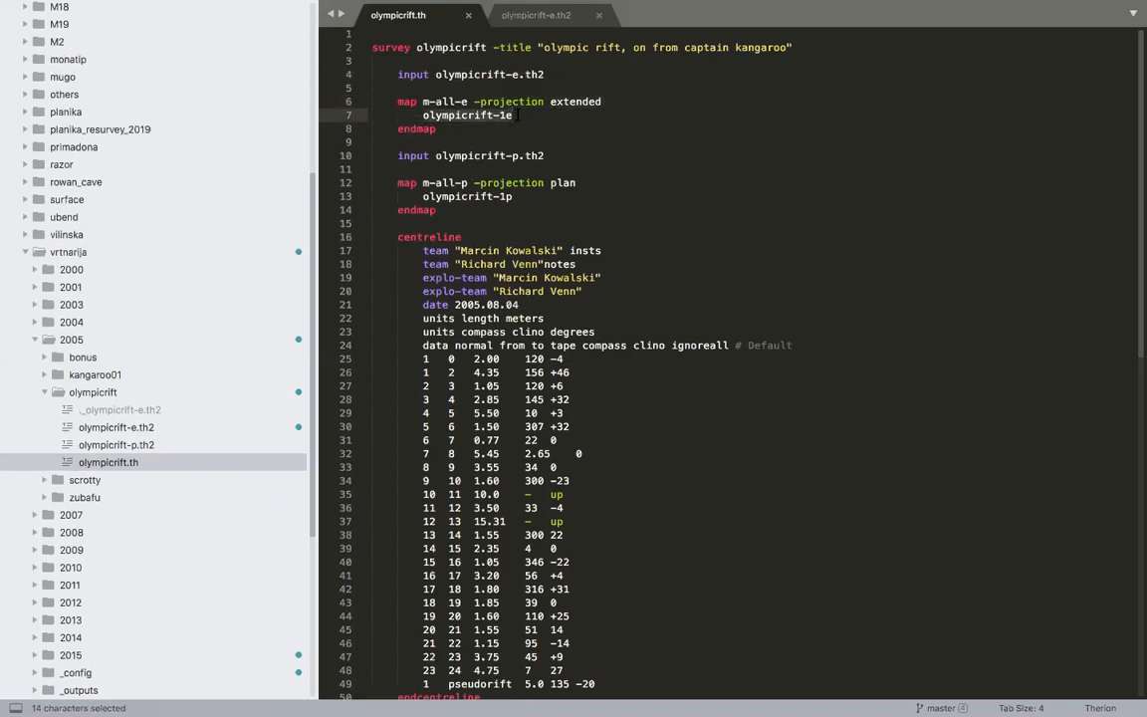
pyautogui.press('Down')
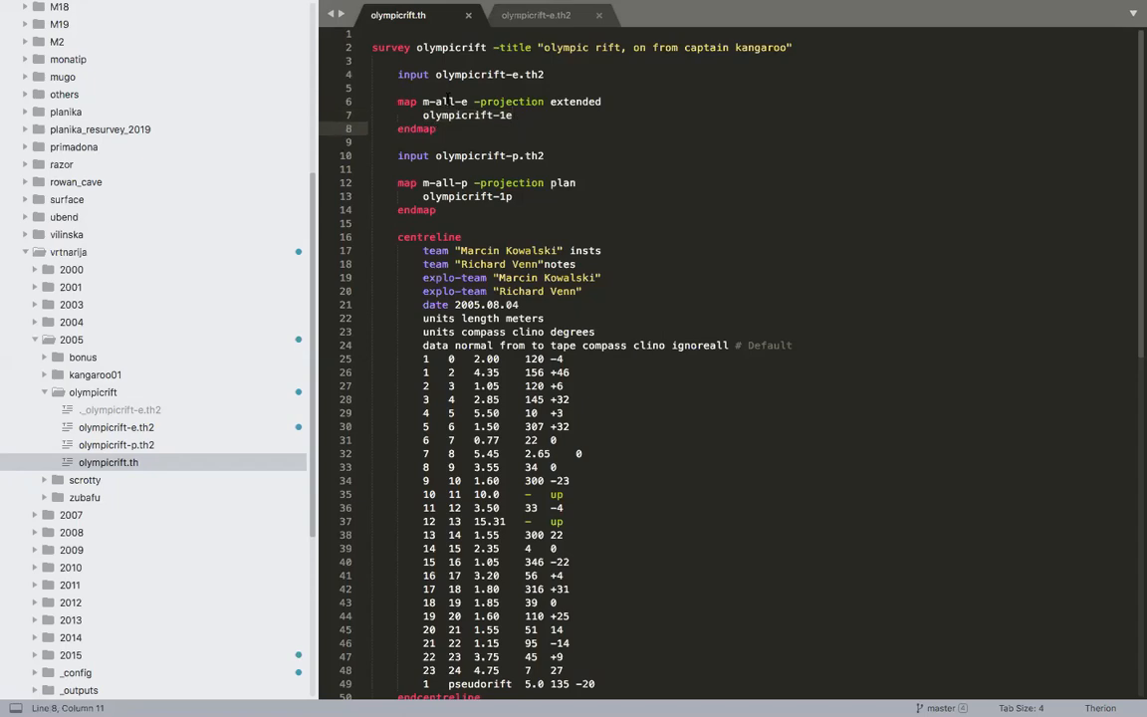
pyautogui.moveTo(418, 101); pyautogui.dragTo(474, 102)
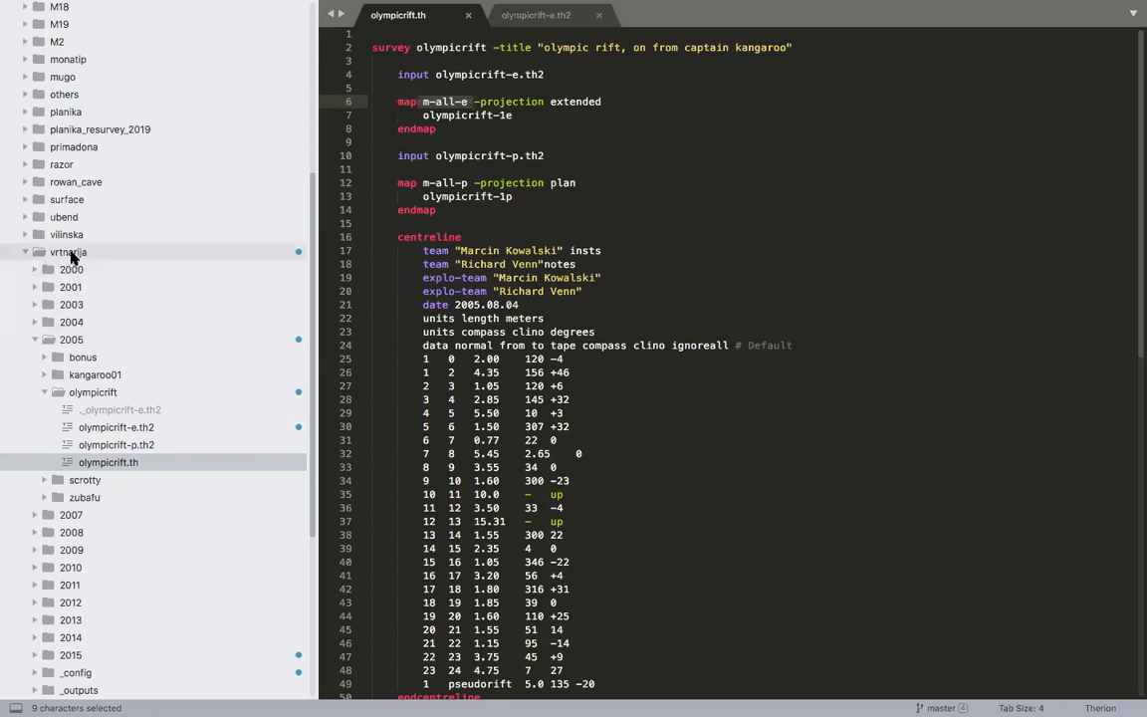
# Open vrtnarija-e.thm from the vrtnarija folder and review the master map m-all-e, including its m-kangaroo_branch-e entry
pyautogui.scroll(-5, 105, 473)
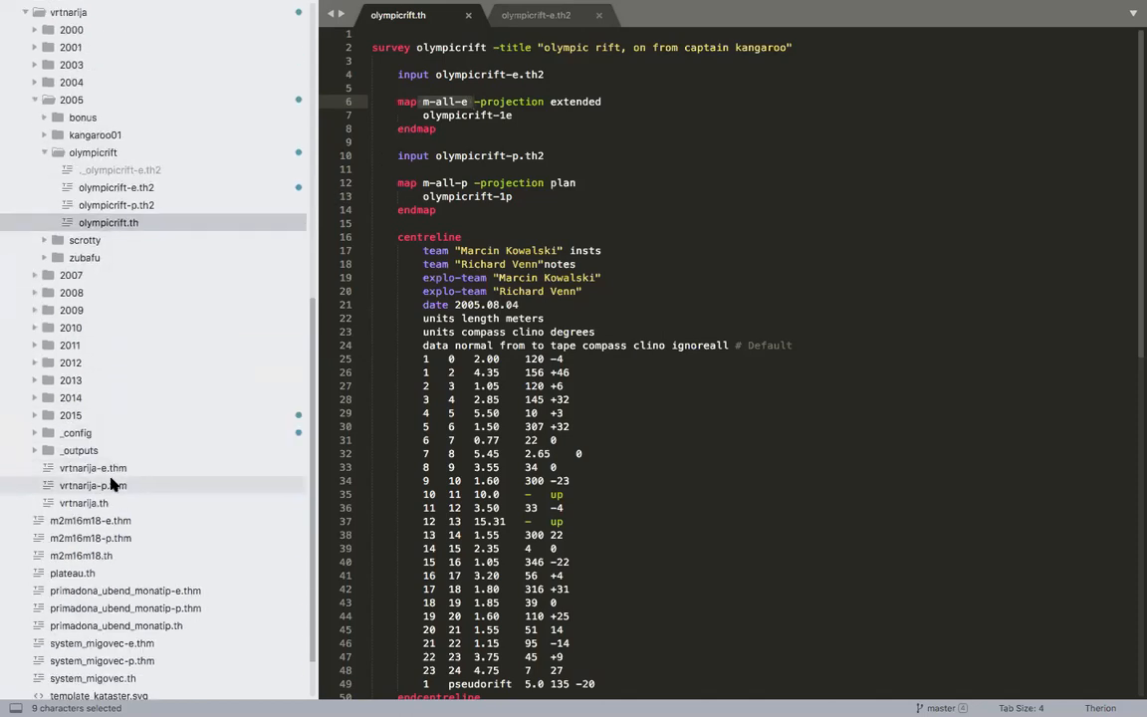
pyautogui.scroll(-1, 111, 478)
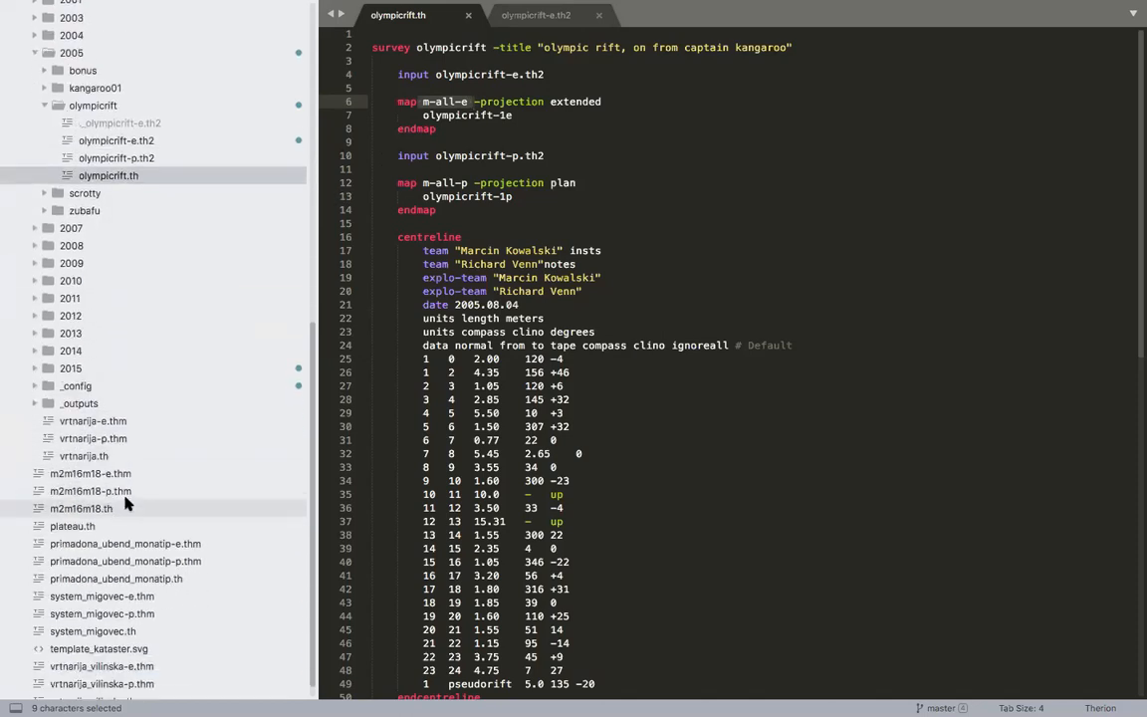
pyautogui.click(95, 422)
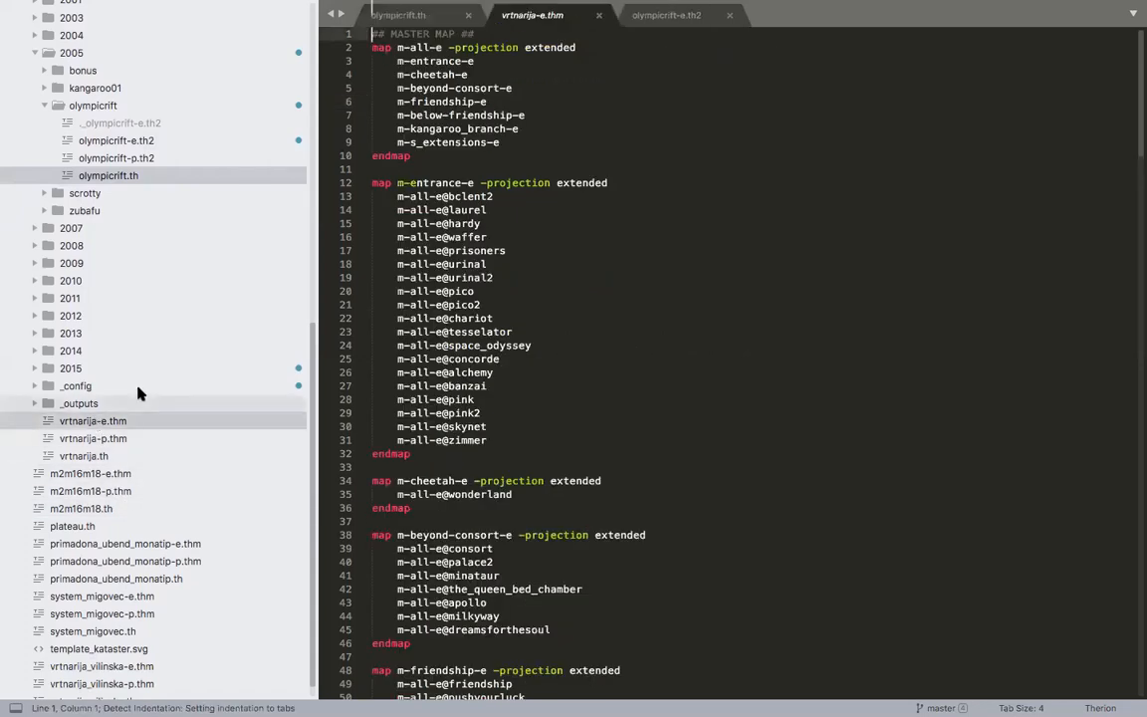
pyautogui.moveTo(432, 158); pyautogui.dragTo(373, 34)
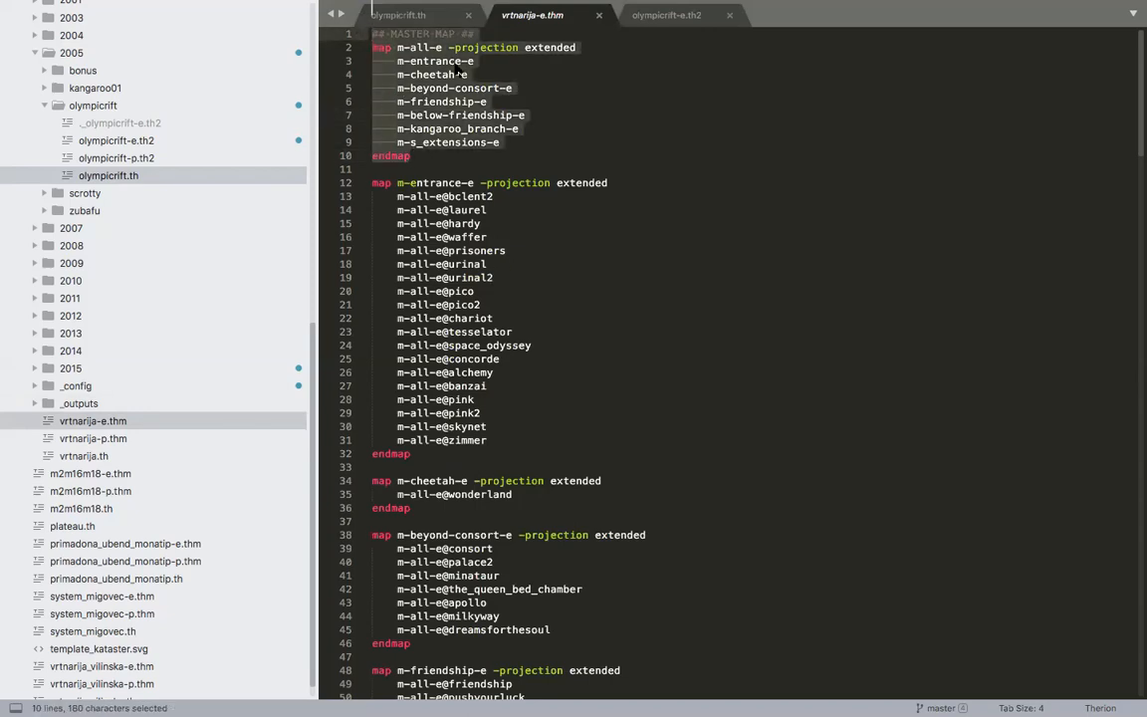
pyautogui.click(519, 131)
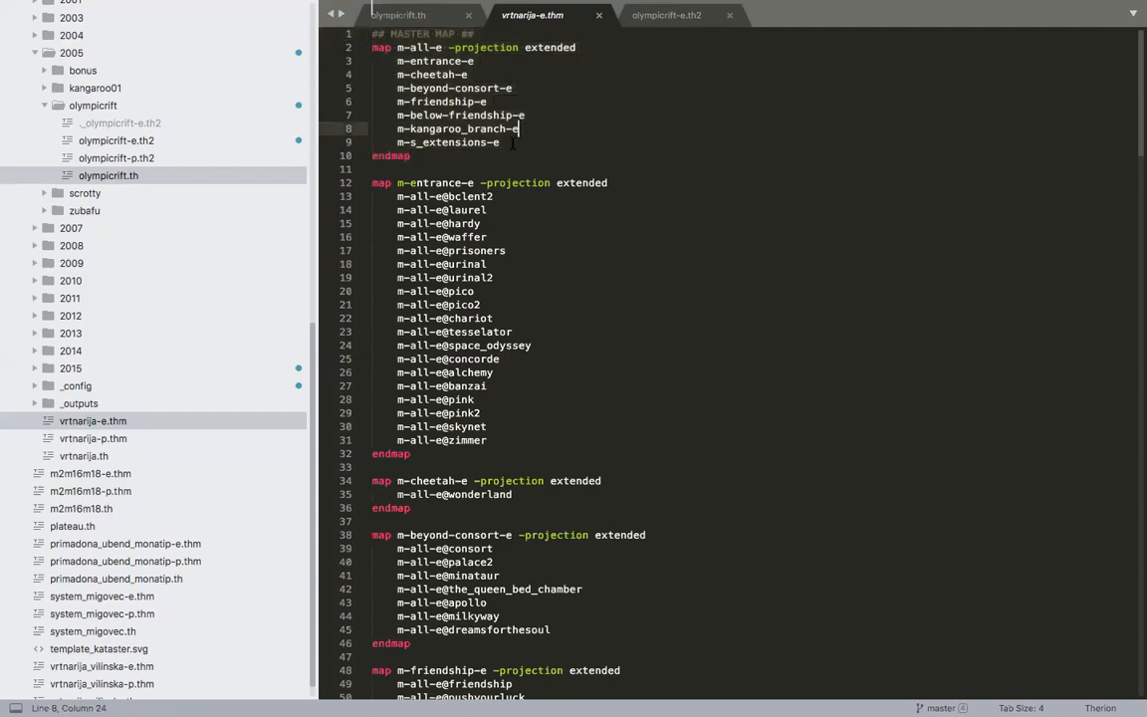
pyautogui.moveTo(397, 128); pyautogui.dragTo(519, 129)
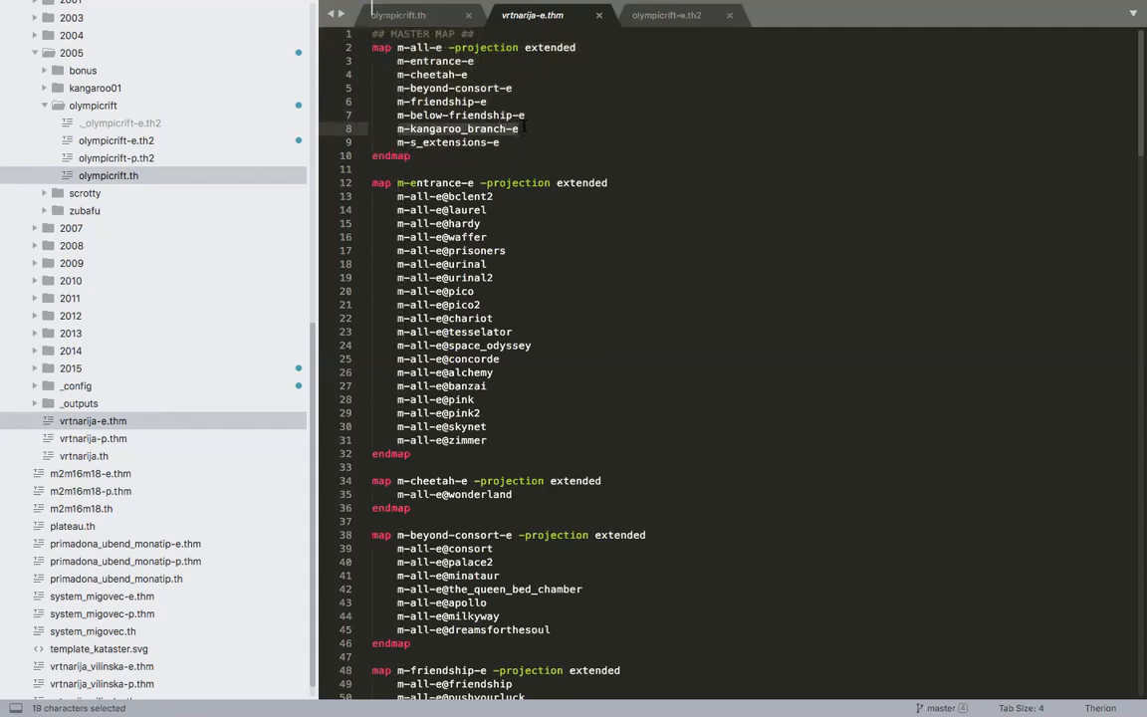
# Add m-all-e@olympicrift below m-all-e@bonus in the m-kangaroo_branch-e extended map and save vrtnarija-e.thm
pyautogui.scroll(-7, 731, 484)
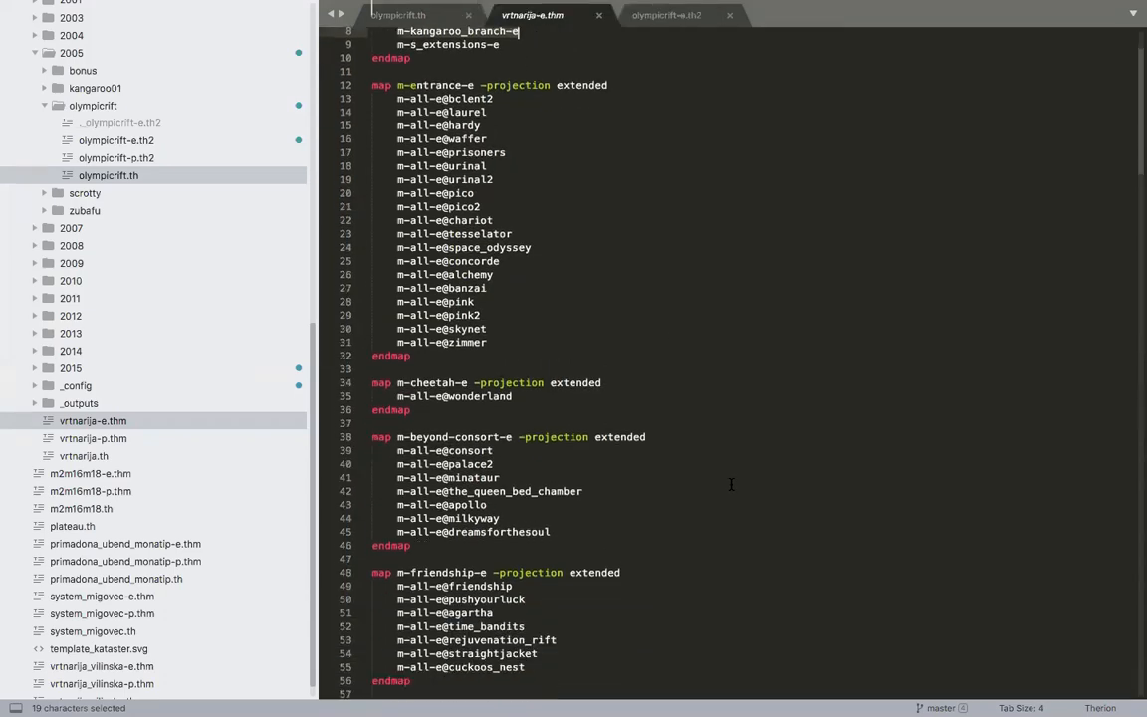
pyautogui.scroll(-10, 731, 484)
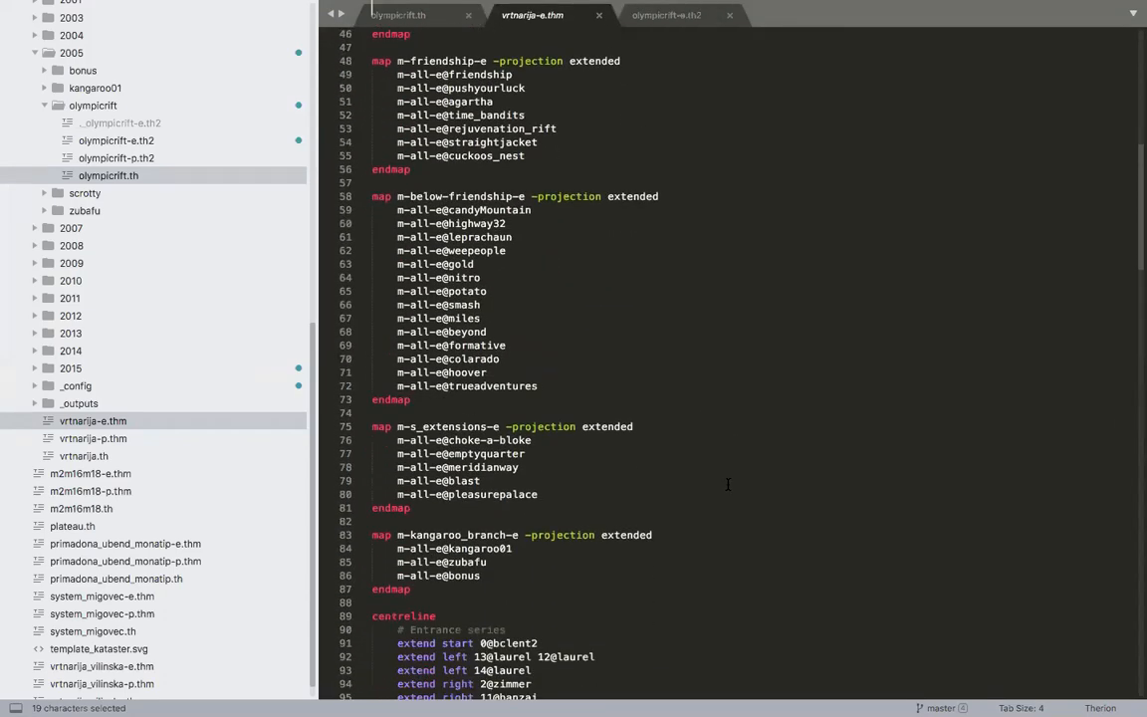
pyautogui.click(470, 433)
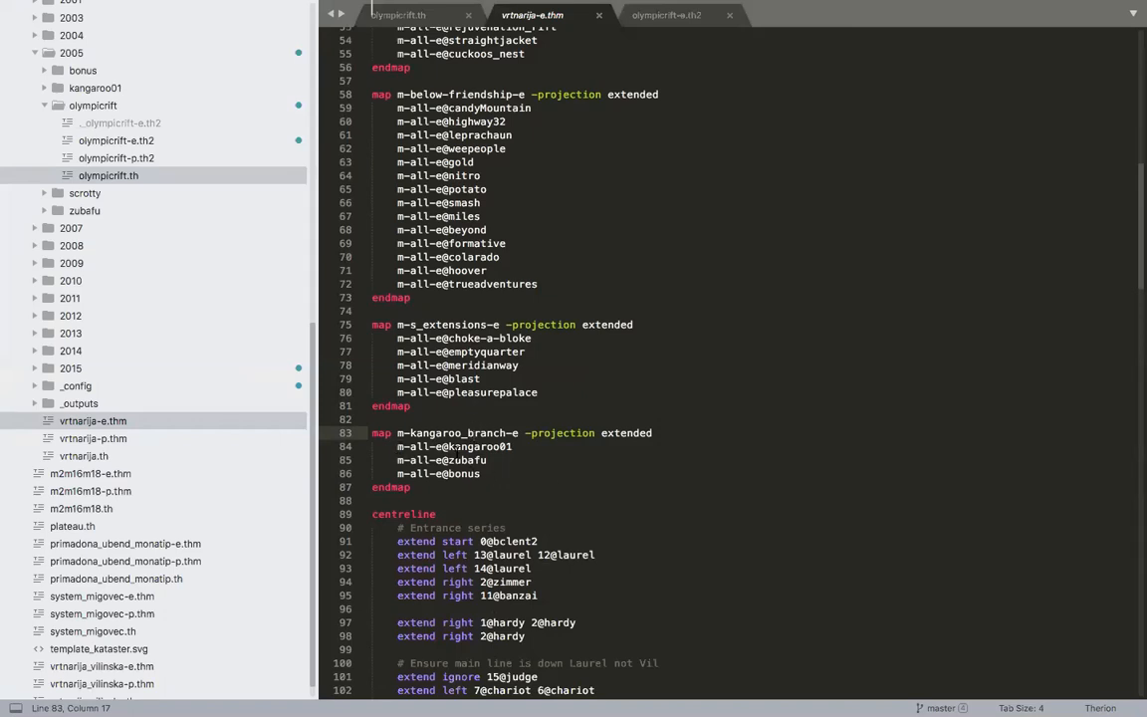
pyautogui.click(489, 475)
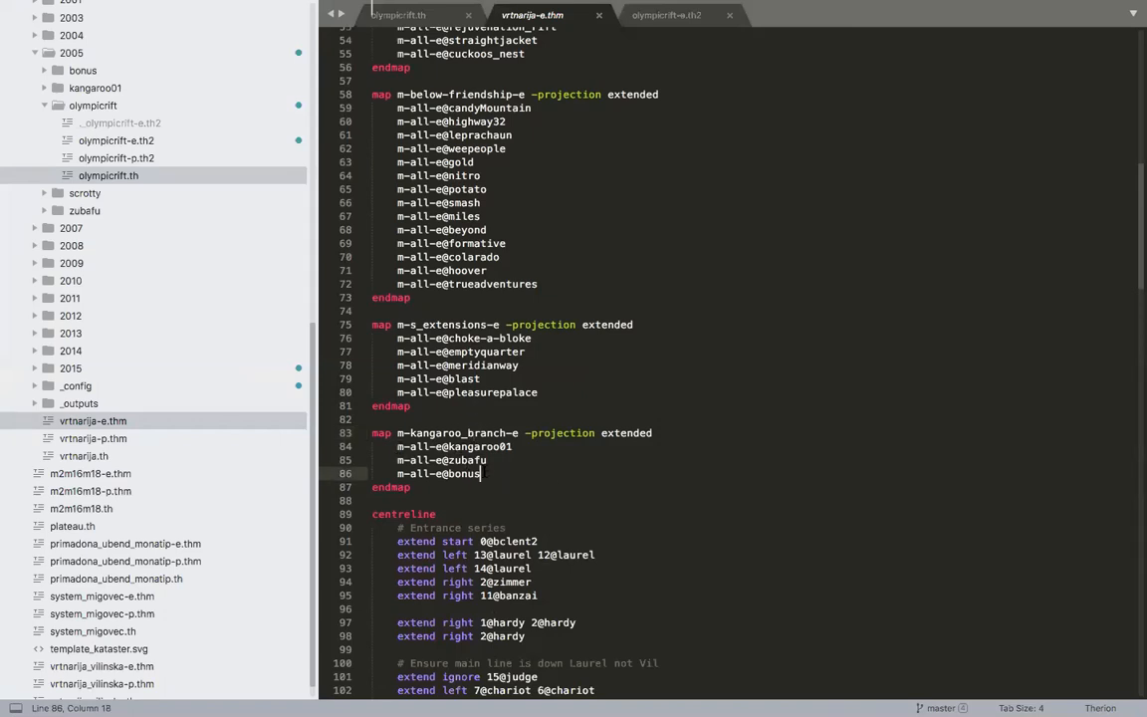
pyautogui.press('Return')
pyautogui.write('m-all')
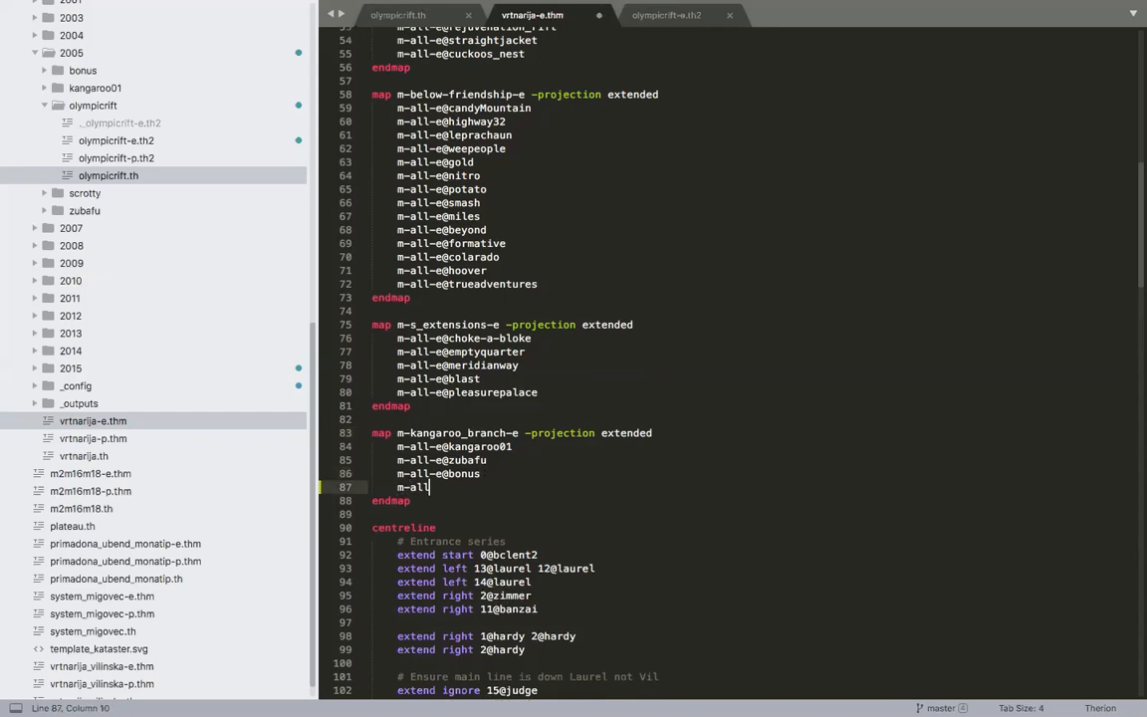
pyautogui.write('-e@olympicrift')
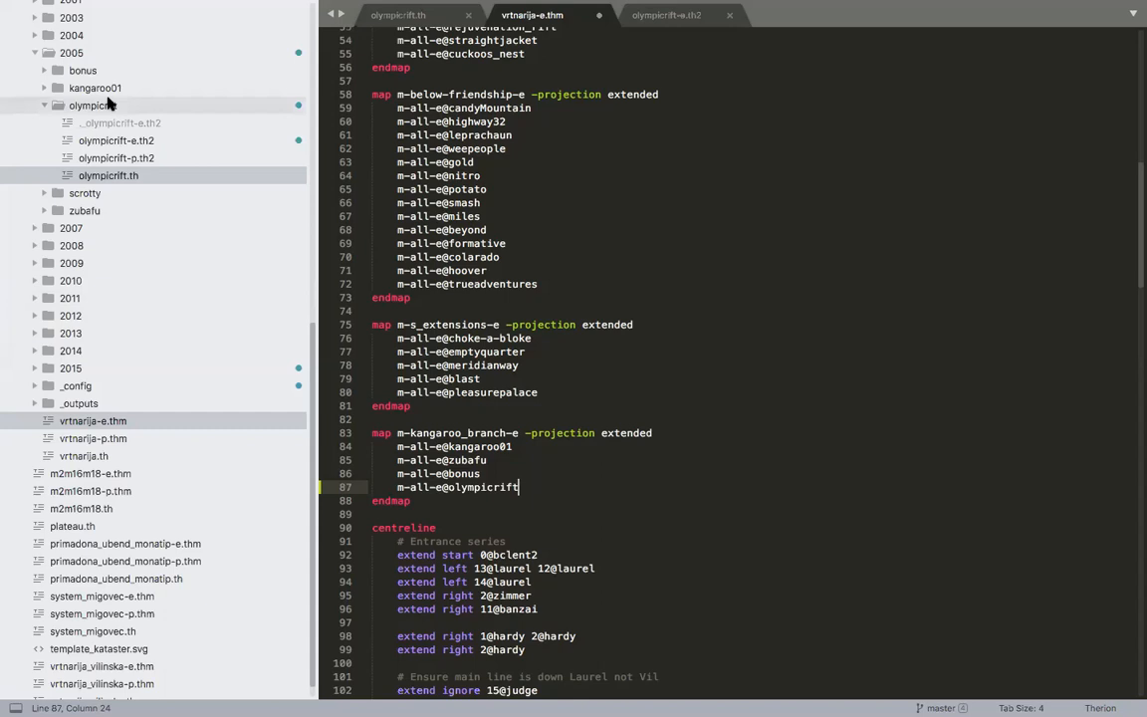
pyautogui.press('super+s')
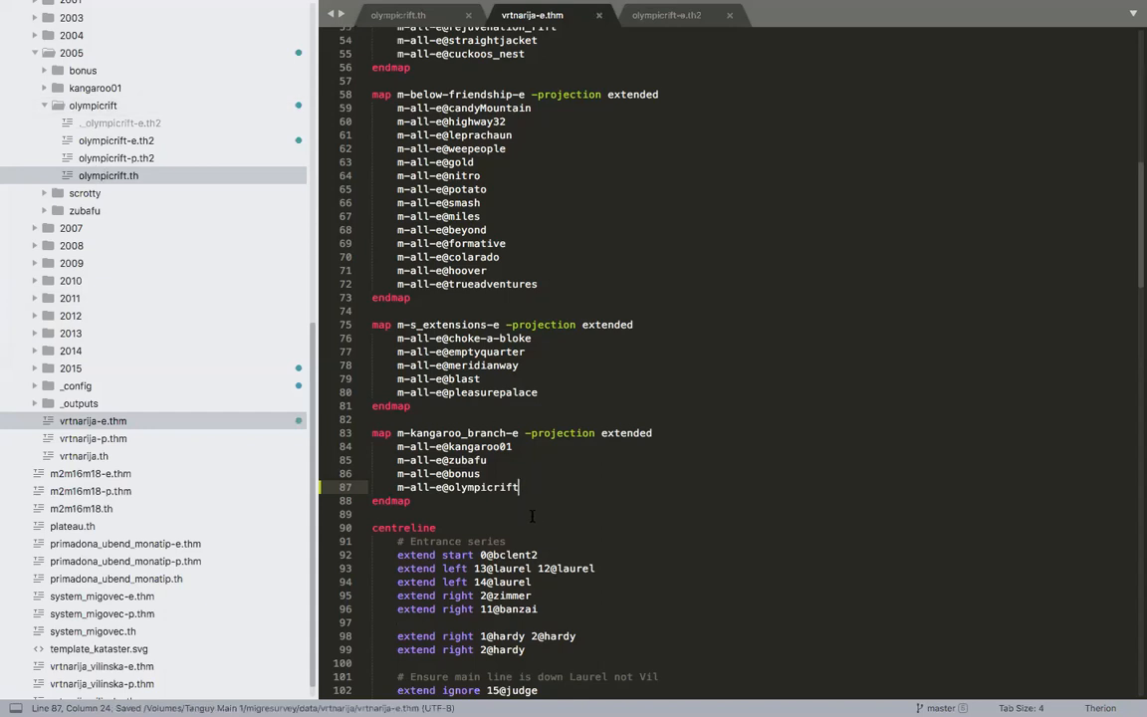
# Review the m-all-e@olympicrift entry, its parent map m-kangaroo_branch-e and the master map at the start of the file
pyautogui.moveTo(521, 487); pyautogui.dragTo(415, 483)
pyautogui.click(436, 437)
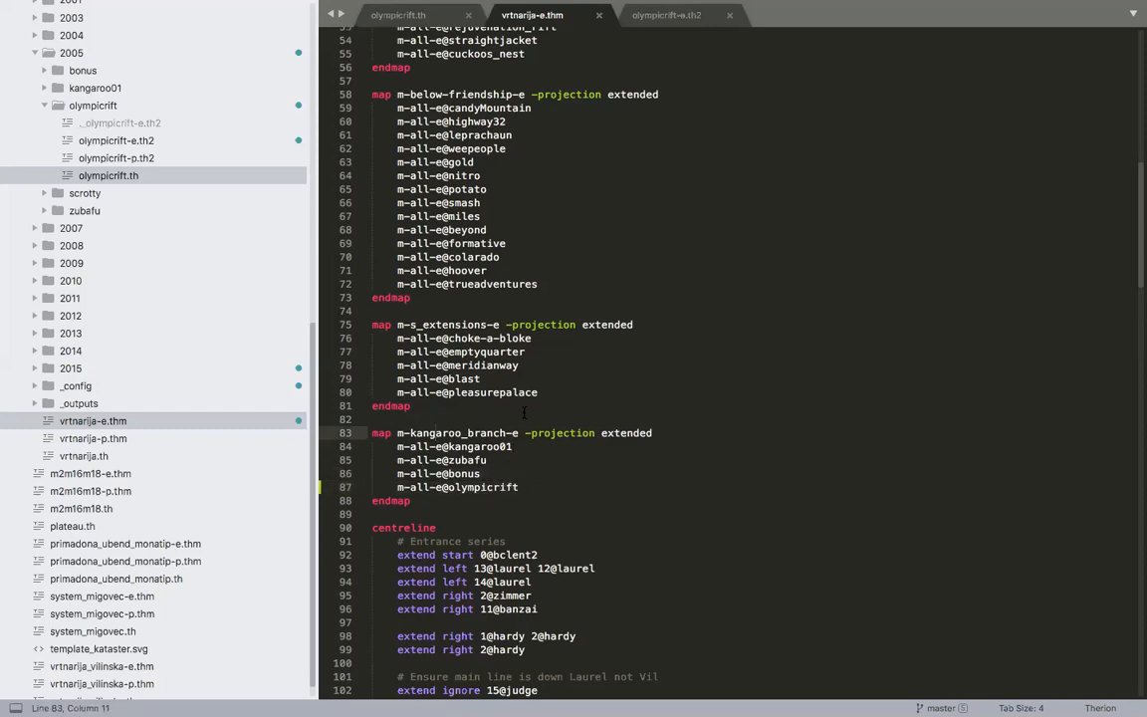
pyautogui.scroll(15, 518, 418)
pyautogui.scroll(2, 529, 386)
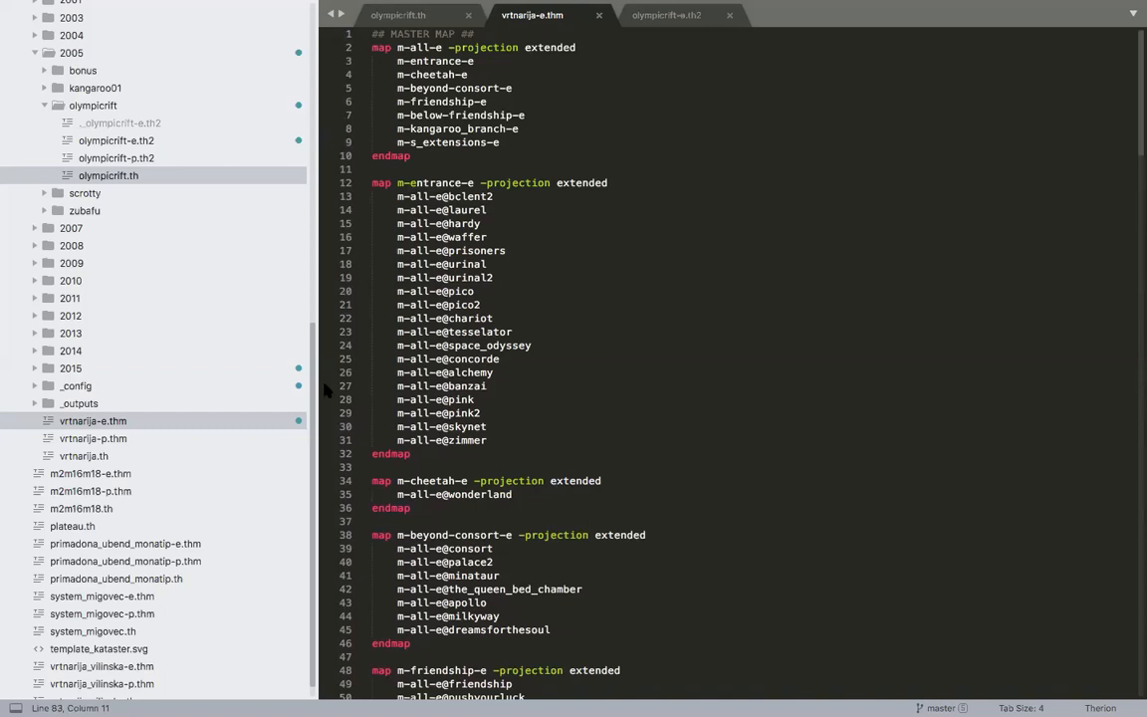
# Open extended.thconfig from vrtnarija's _config folder, check its select m-all-e@vrtnarija line, and build the configuration with Therion
pyautogui.scroll(-1, 177, 531)
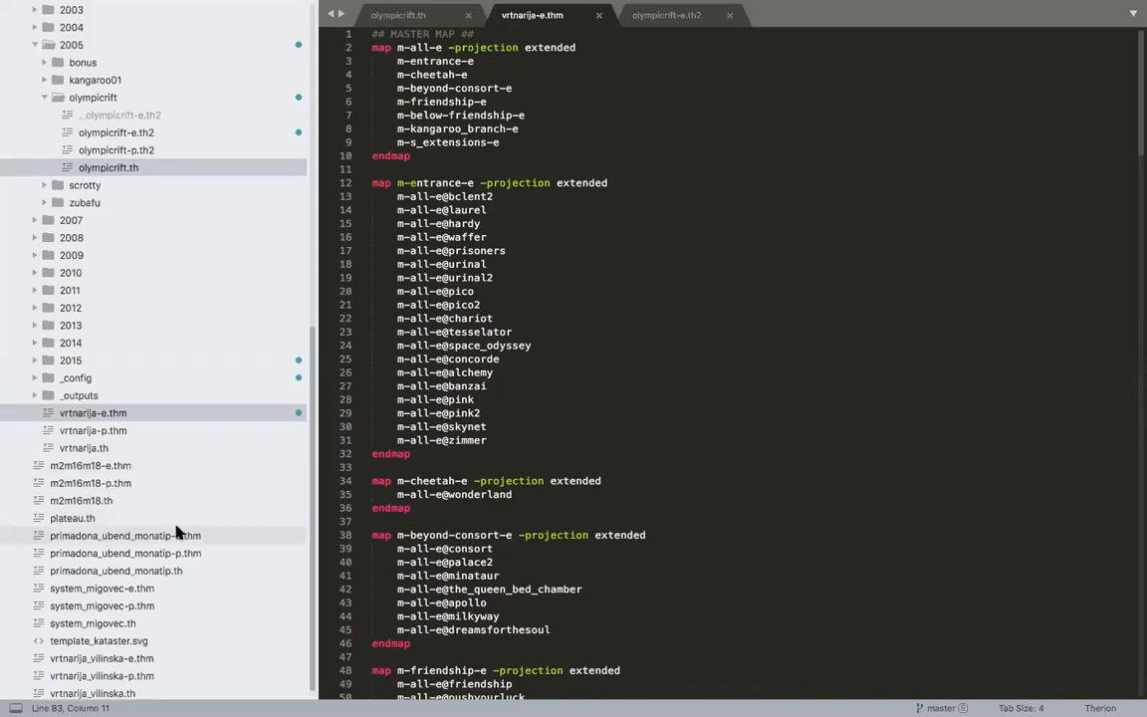
pyautogui.click(53, 369)
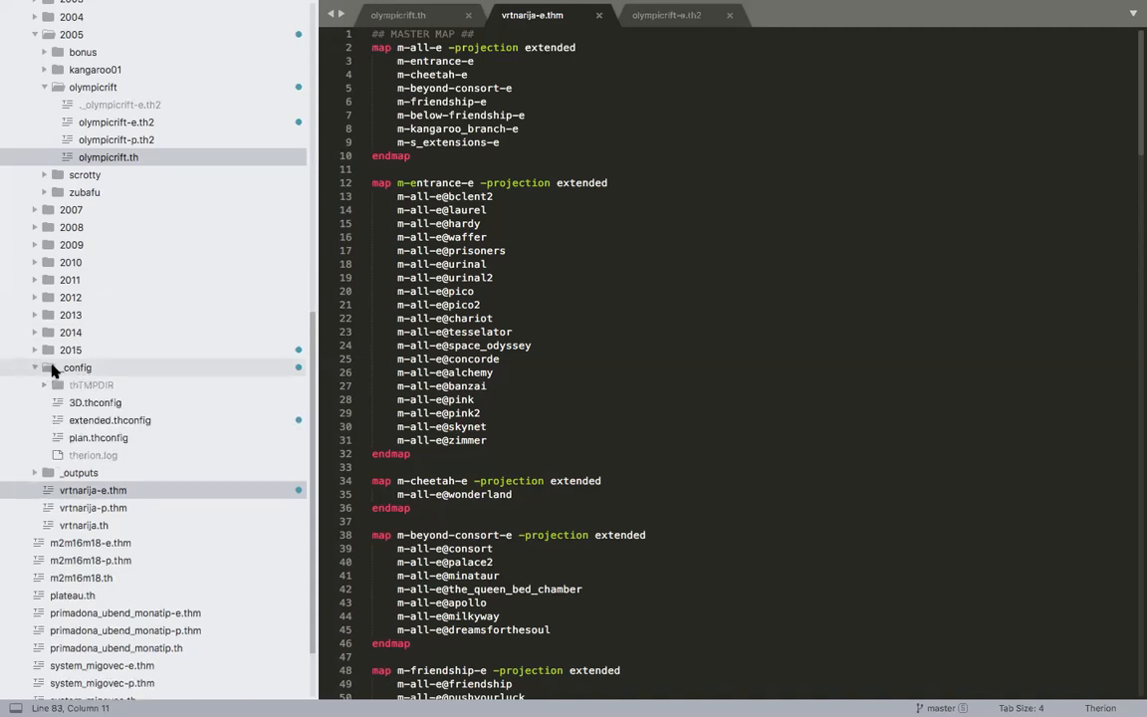
pyautogui.click(83, 424)
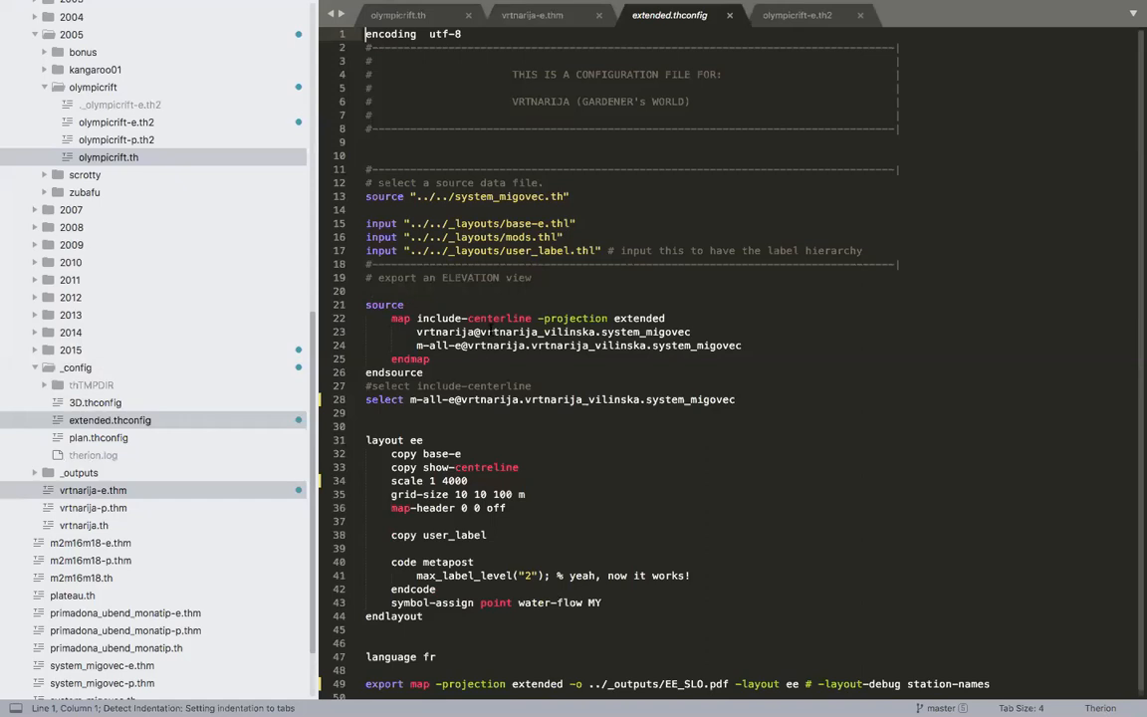
pyautogui.click(461, 400)
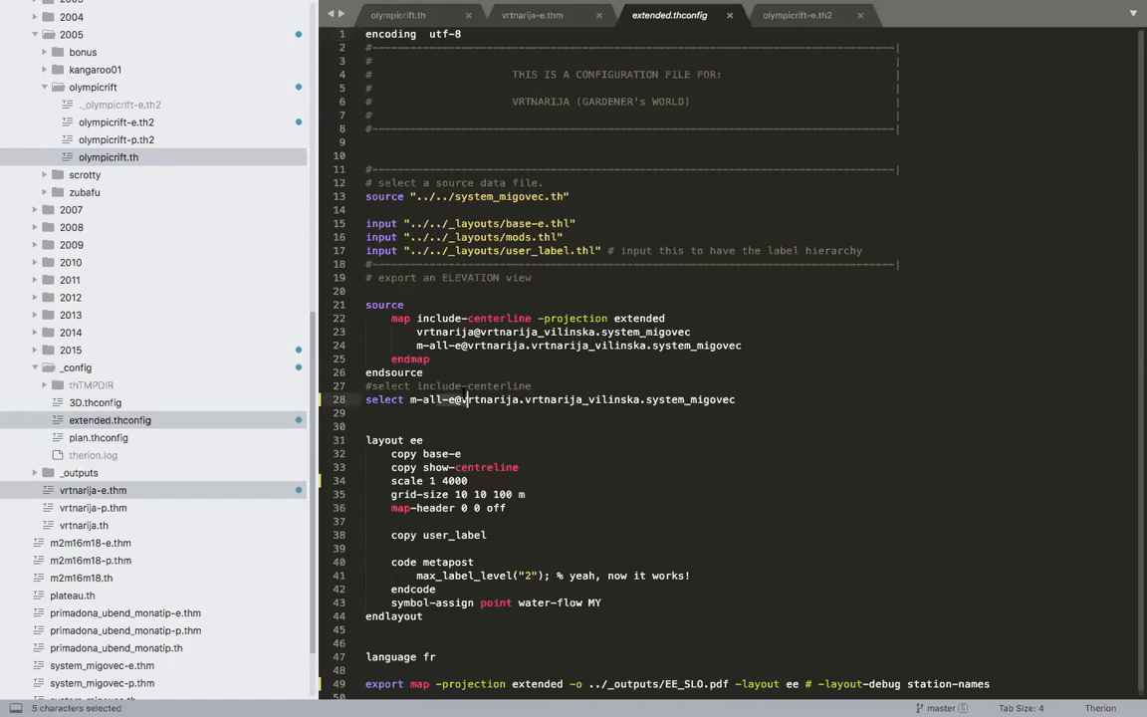
pyautogui.click(595, 417)
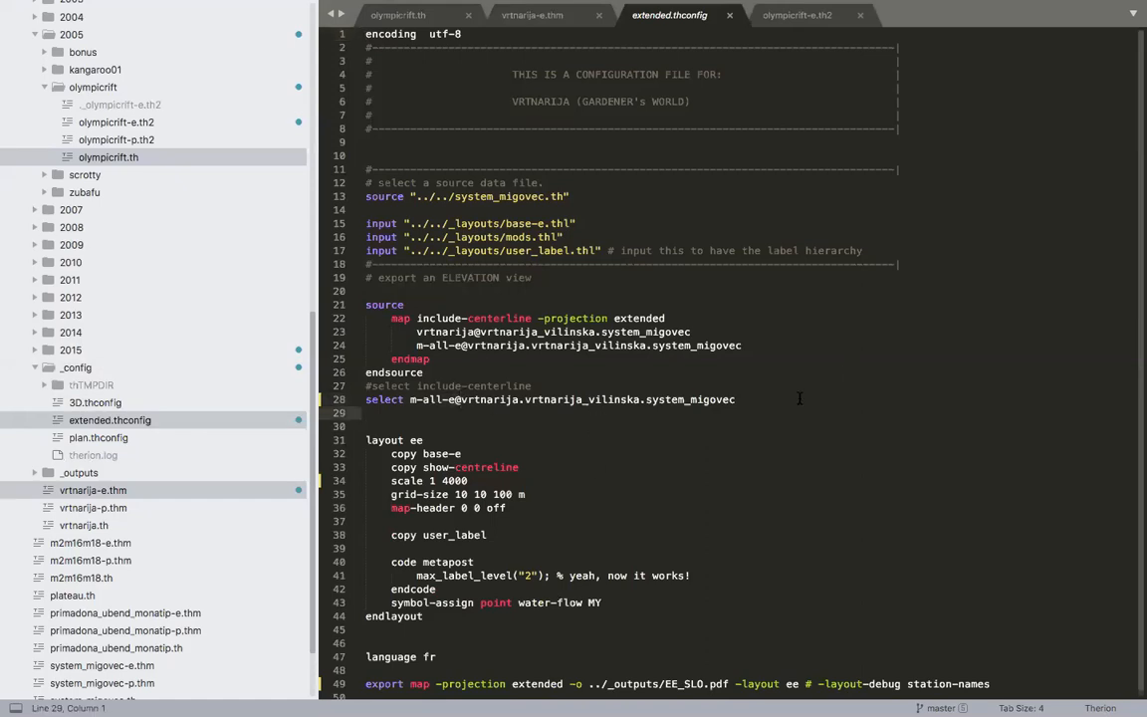
pyautogui.moveTo(736, 399); pyautogui.dragTo(371, 399)
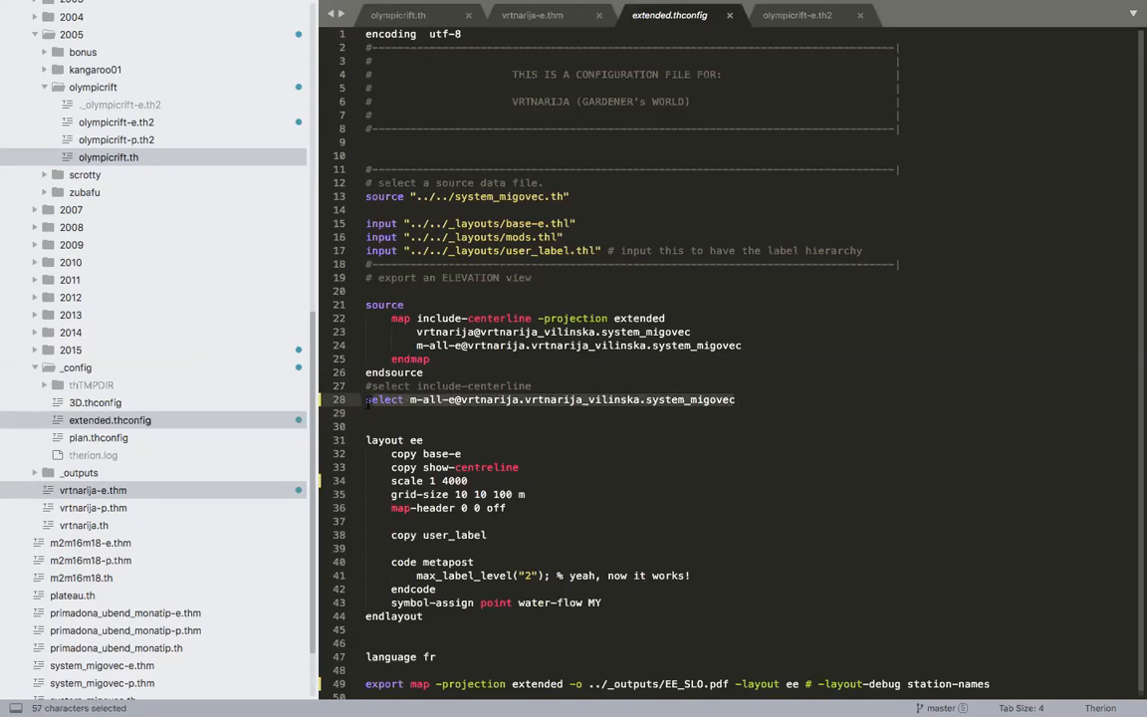
pyautogui.click(620, 371)
pyautogui.press('super+b')
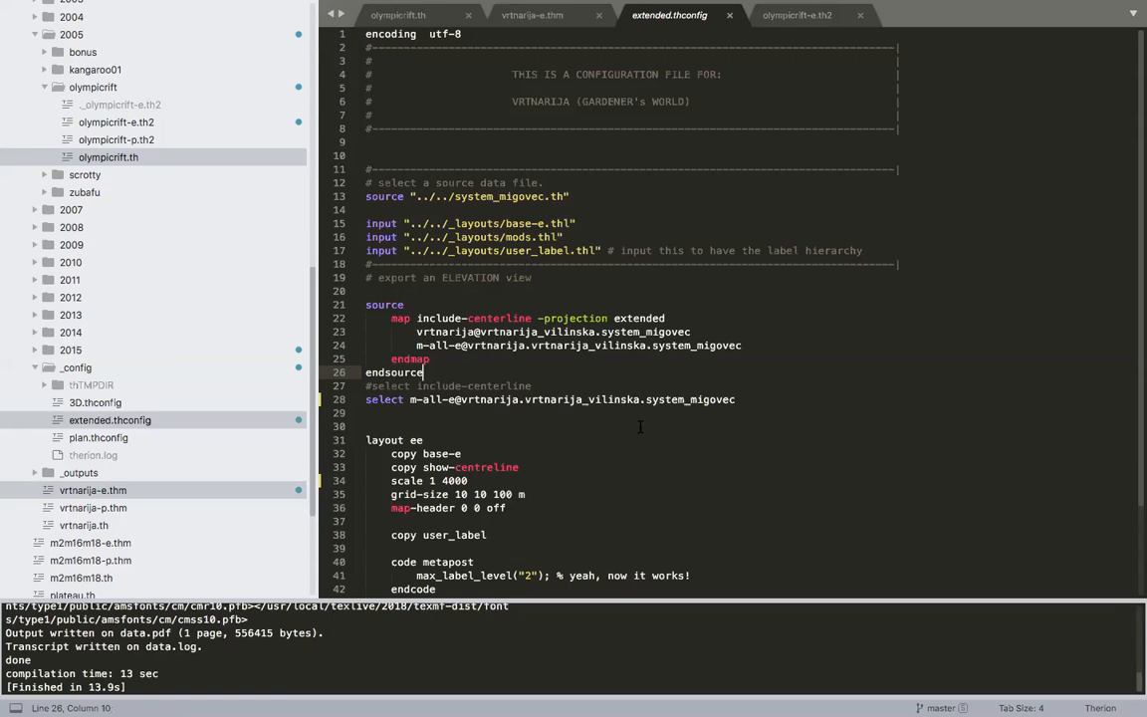
# Check the export line's output file name and open EE_SLO.pdf from the _outputs folder in Preview
pyautogui.scroll(-3, 640, 426)
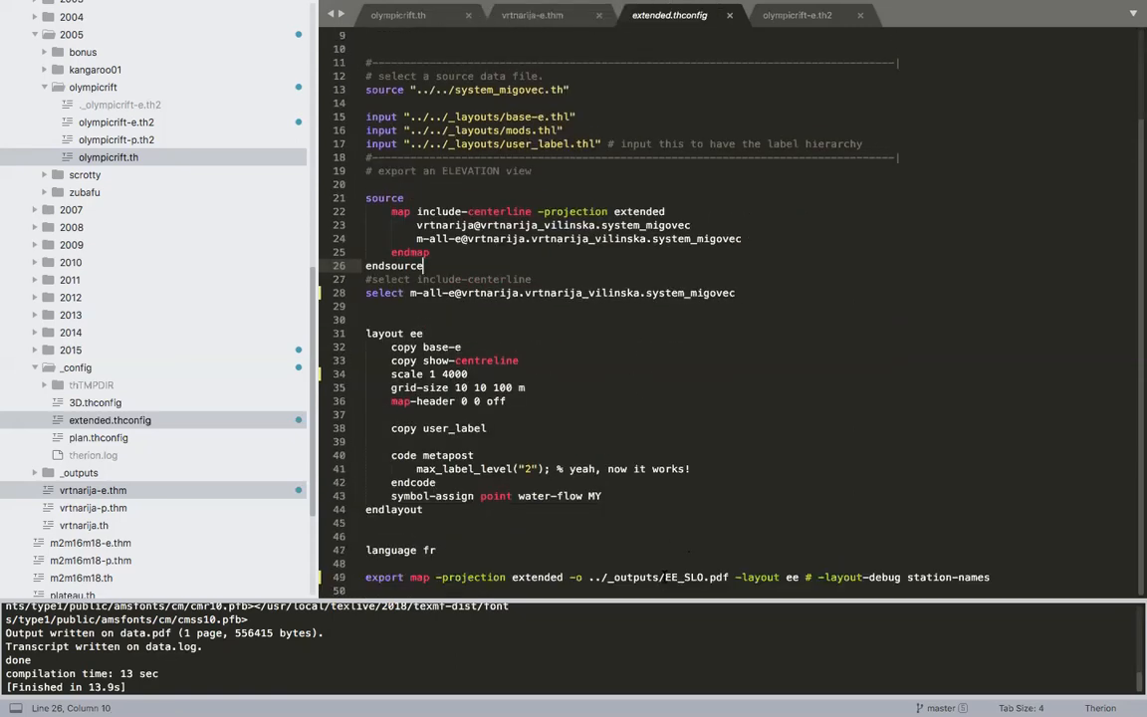
pyautogui.moveTo(665, 577); pyautogui.dragTo(730, 576)
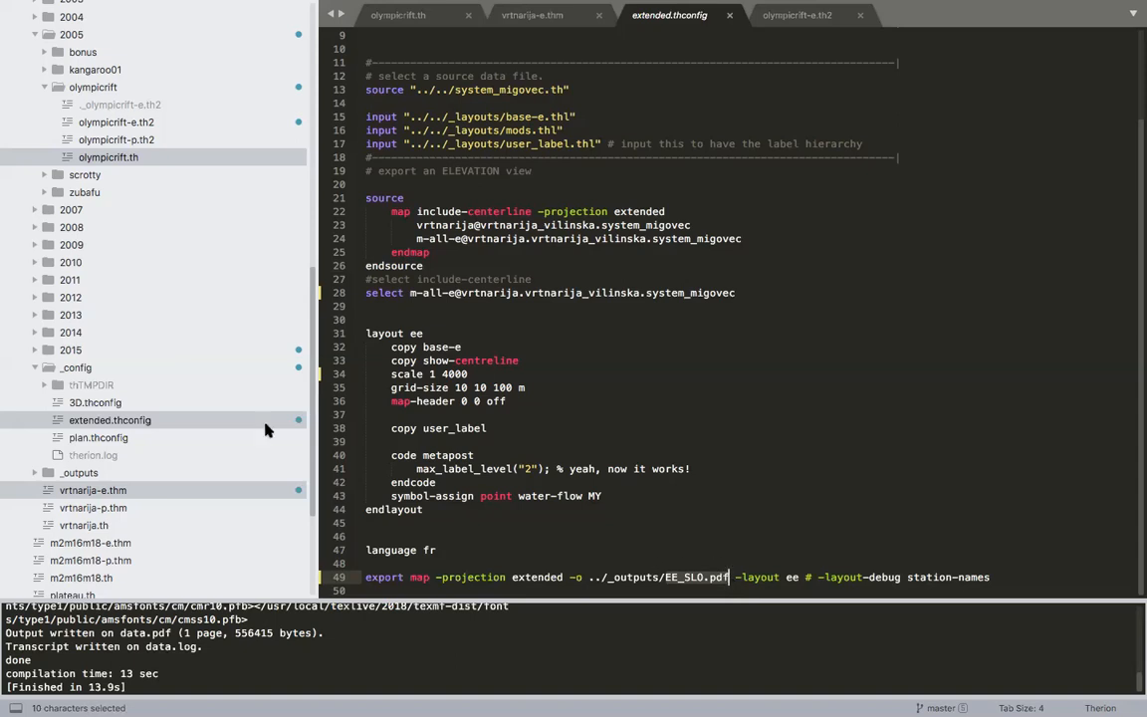
pyautogui.click(37, 474)
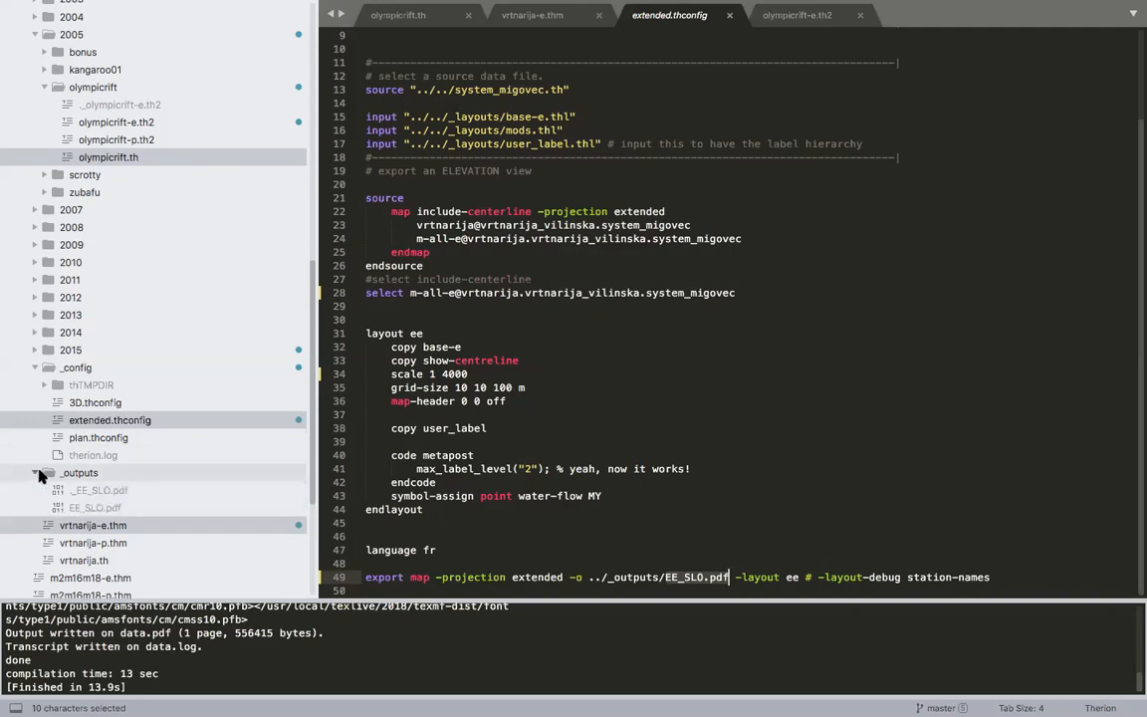
pyautogui.click(82, 510)
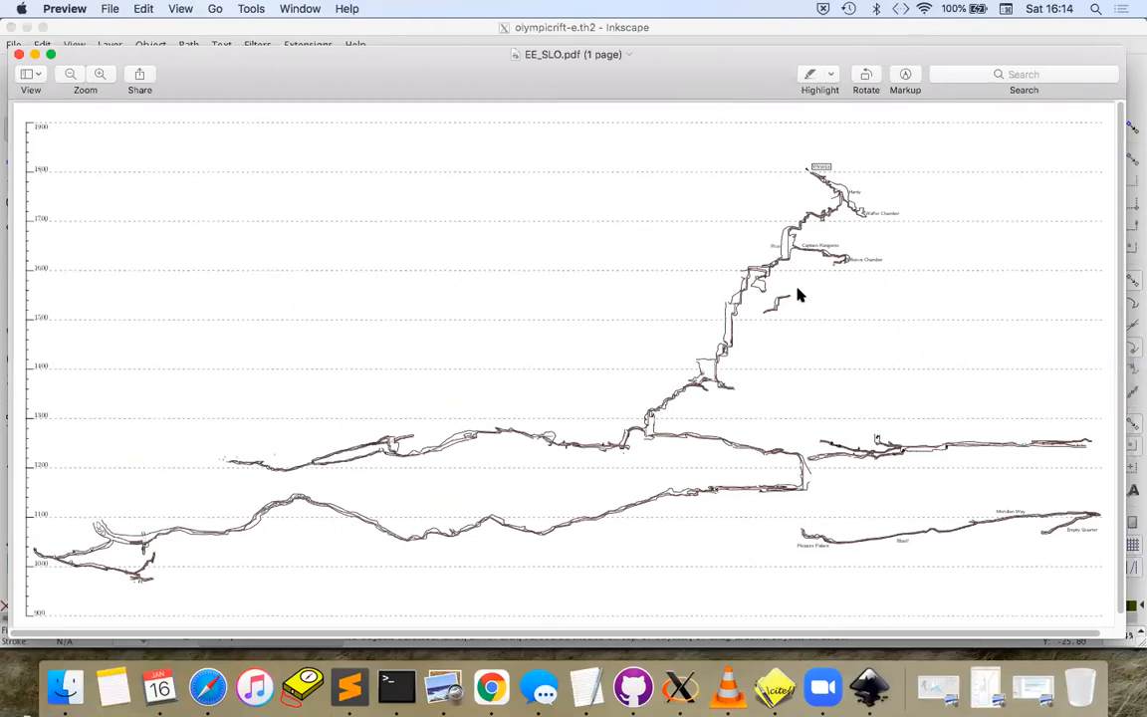
# Examine the Olympic Rift passage walls and centreline below Captain Kangaroo in the exported elevation at close range
pyautogui.scroll(10, 800, 295)
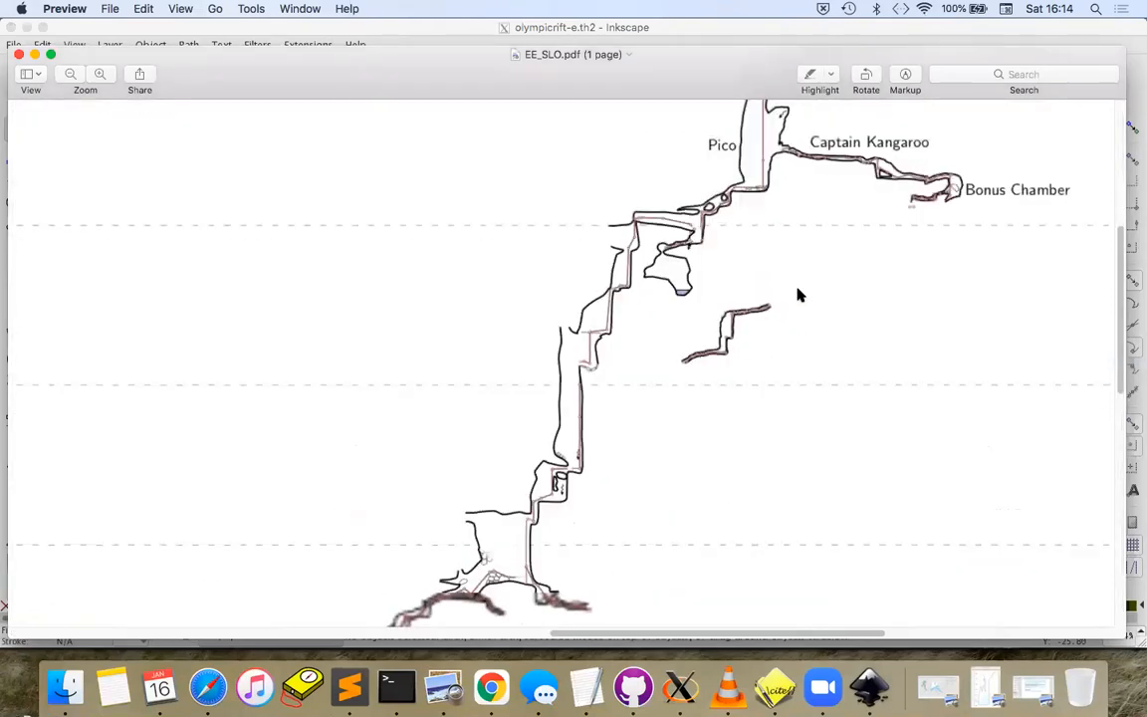
pyautogui.scroll(5, 686, 394)
pyautogui.scroll(-3, 686, 395)
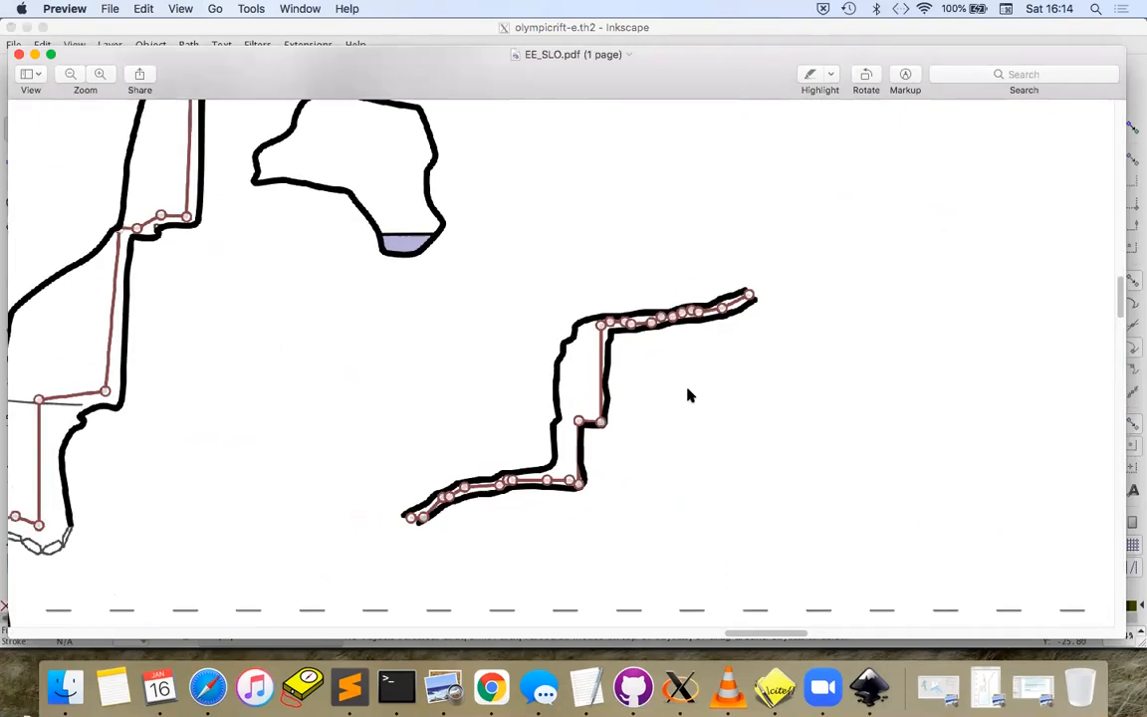
pyautogui.scroll(3, 686, 394)
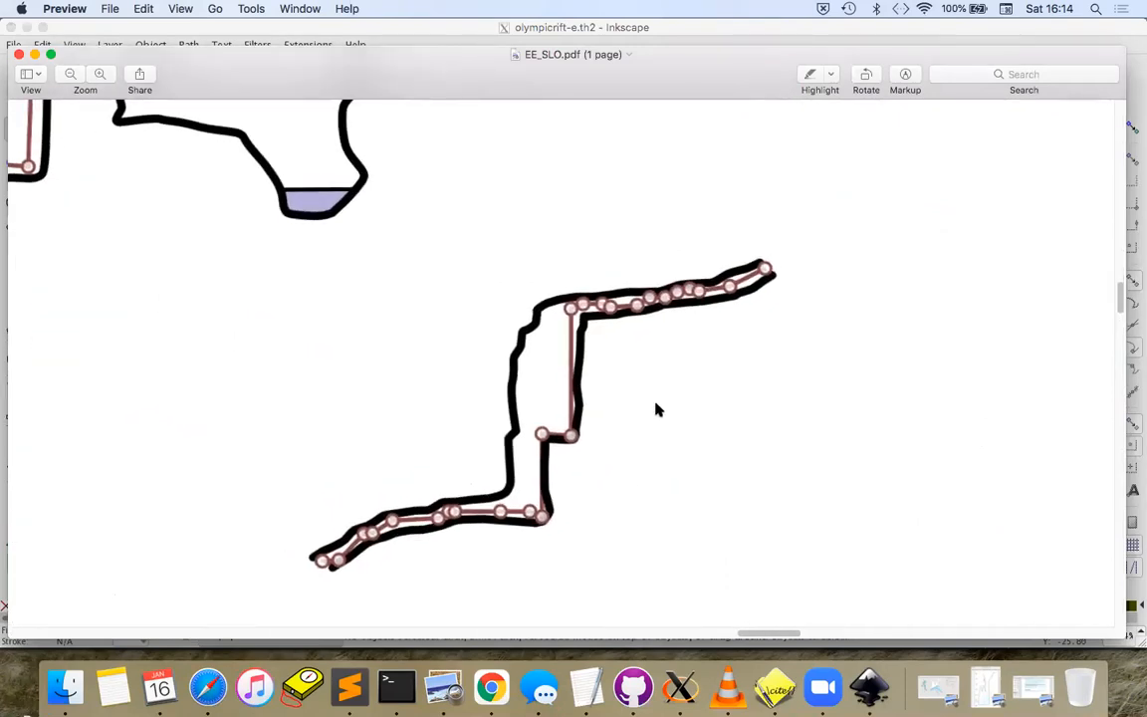